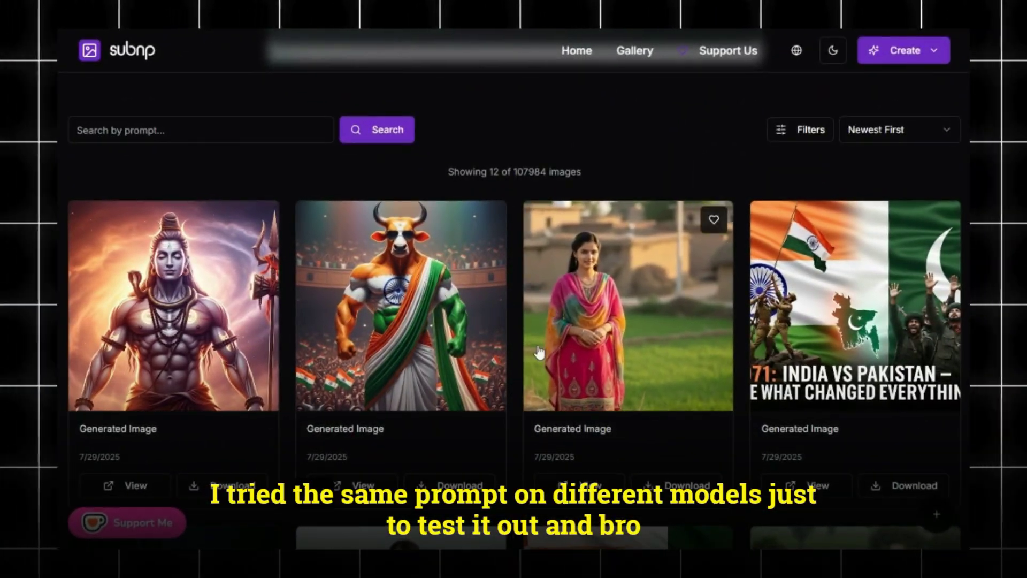
- Browse the public gallery of generated images to compare the styles of different results
scroll(741, 335, down, 5)
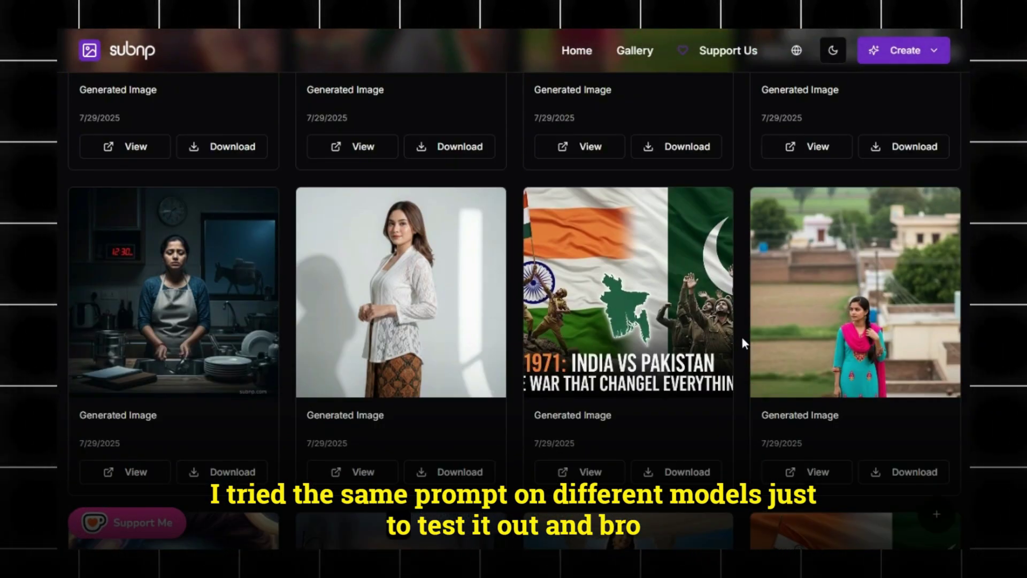
scroll(741, 336, down, 7)
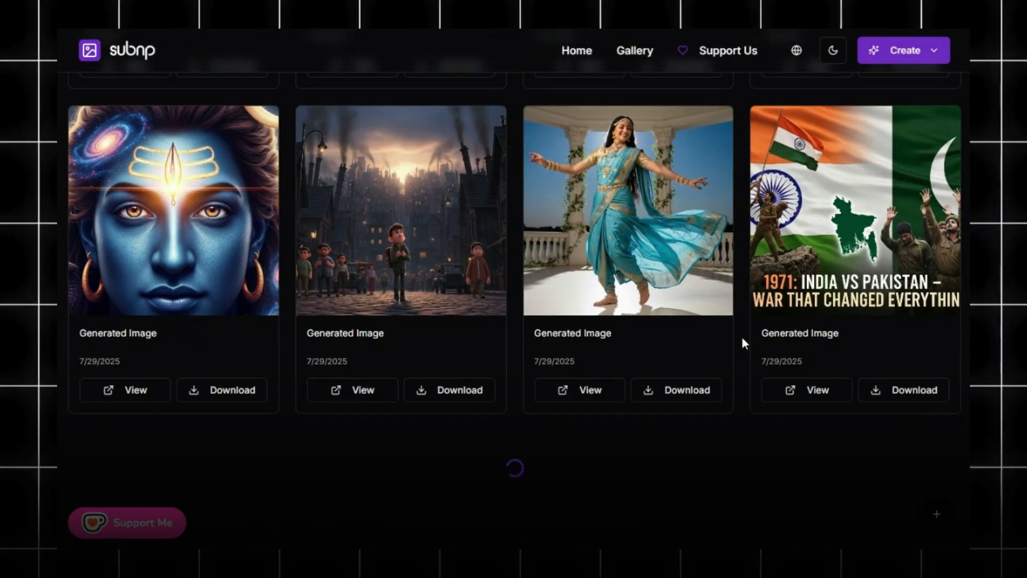
scroll(743, 340, down, 5)
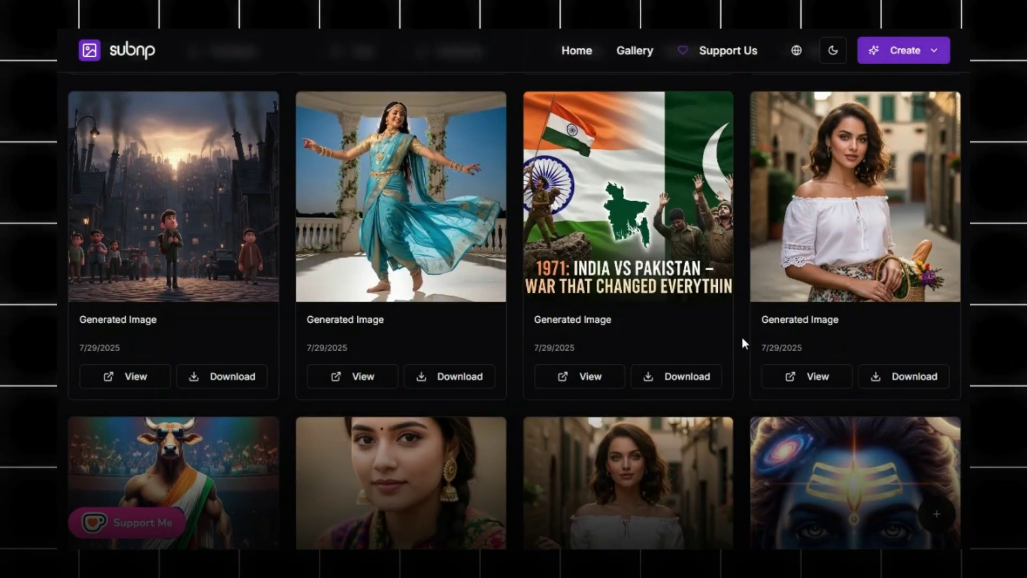
scroll(743, 340, down, 5)
scroll(741, 342, down, 13)
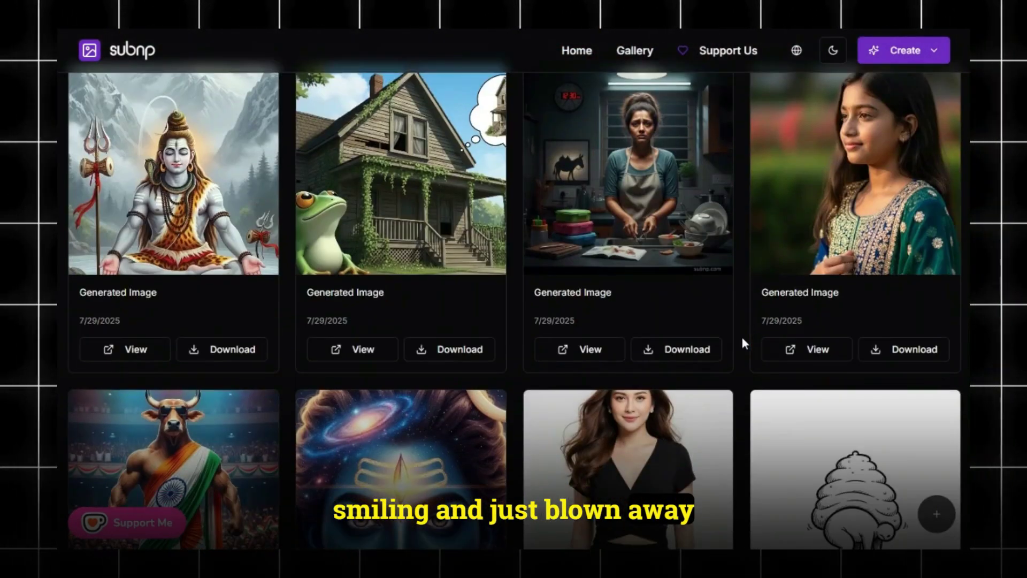
scroll(741, 335, down, 8)
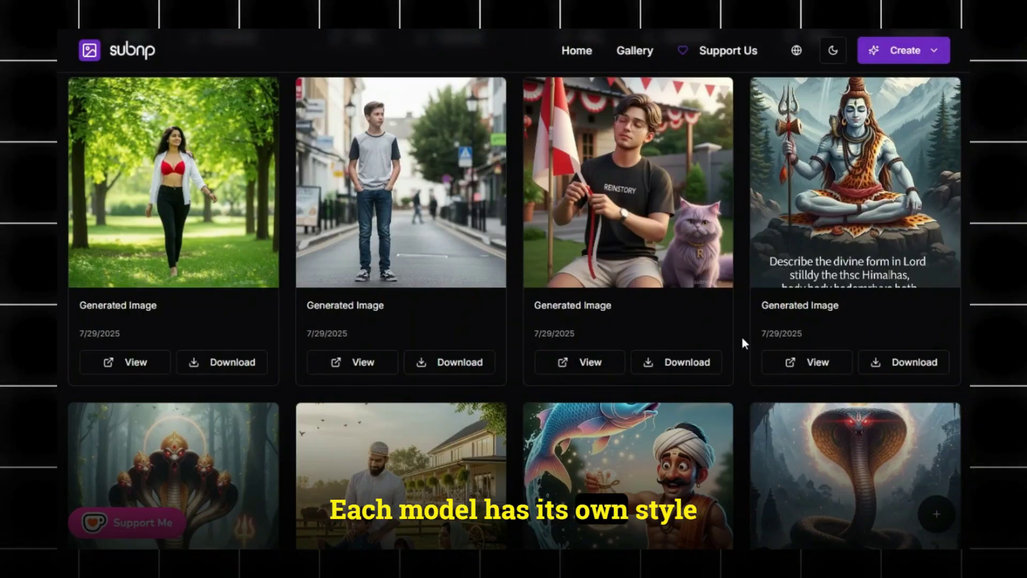
scroll(740, 335, down, 6)
scroll(743, 343, down, 5)
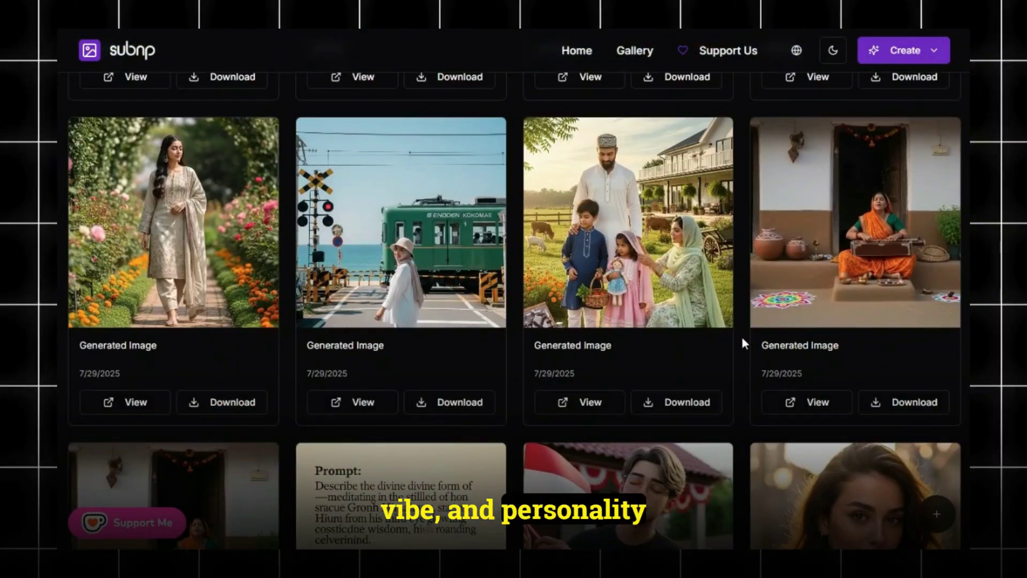
scroll(742, 342, down, 7)
scroll(742, 340, down, 6)
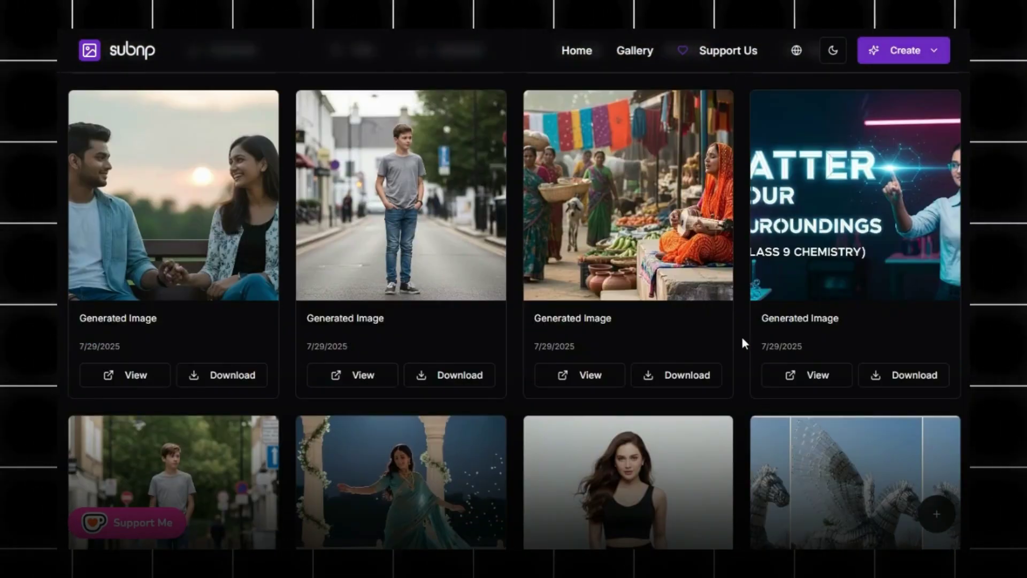
scroll(742, 341, down, 5)
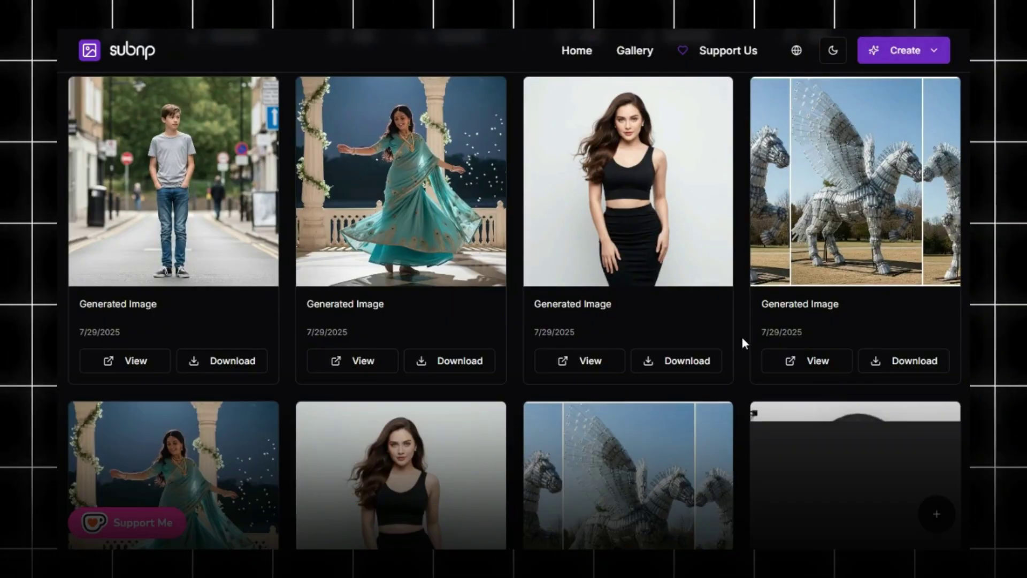
scroll(740, 335, down, 6)
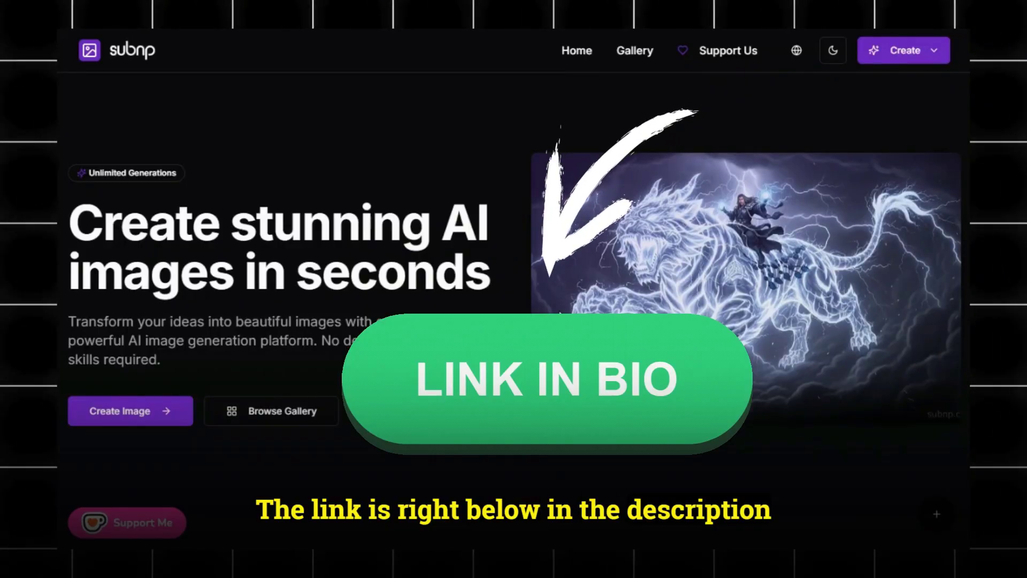
- Look through the home page down to the sponsor section and the usage statistics
scroll(561, 310, down, 3)
scroll(560, 316, down, 2)
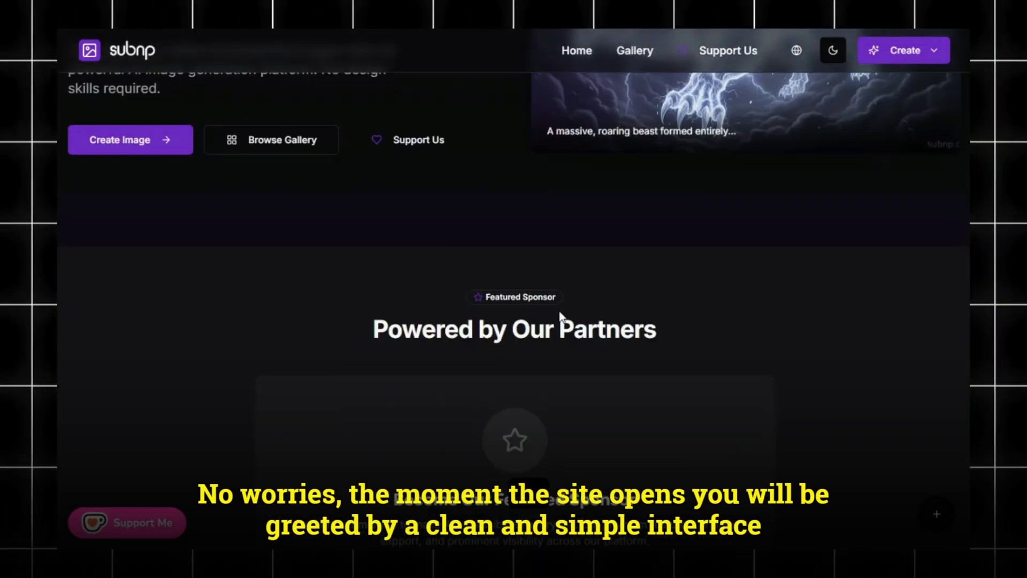
scroll(560, 316, down, 3)
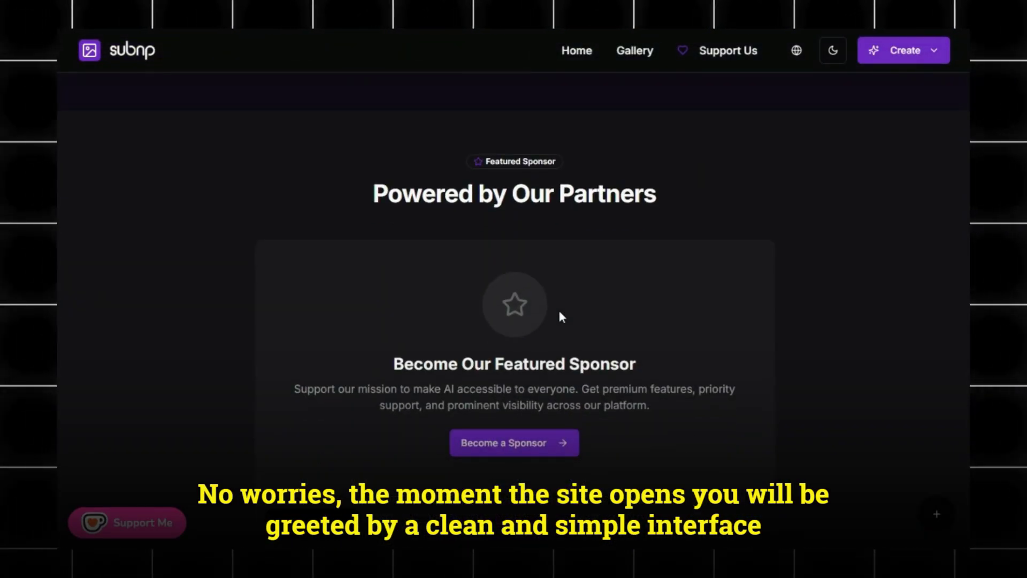
scroll(560, 313, down, 4)
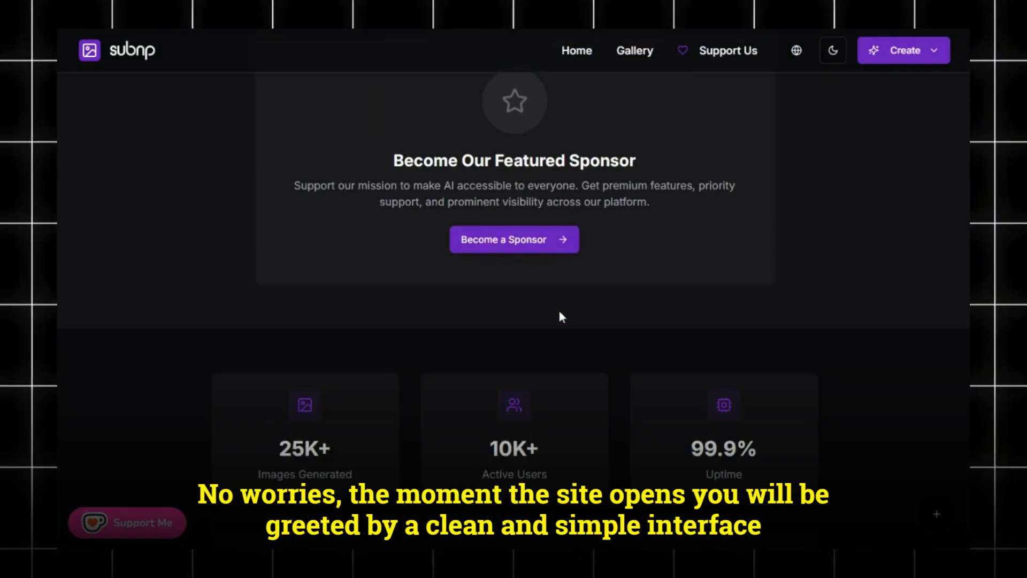
scroll(560, 317, down, 2)
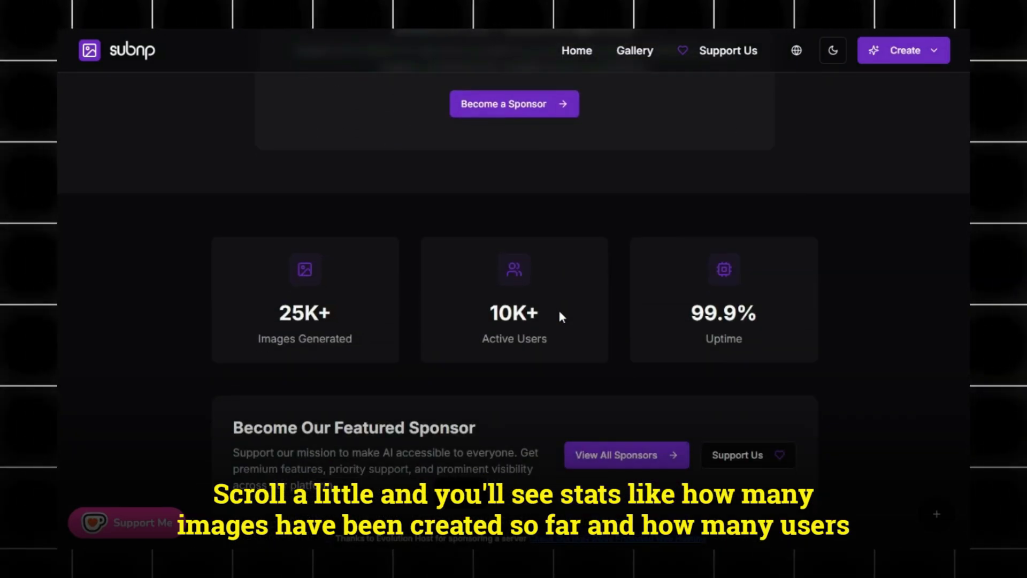
scroll(562, 316, down, 2)
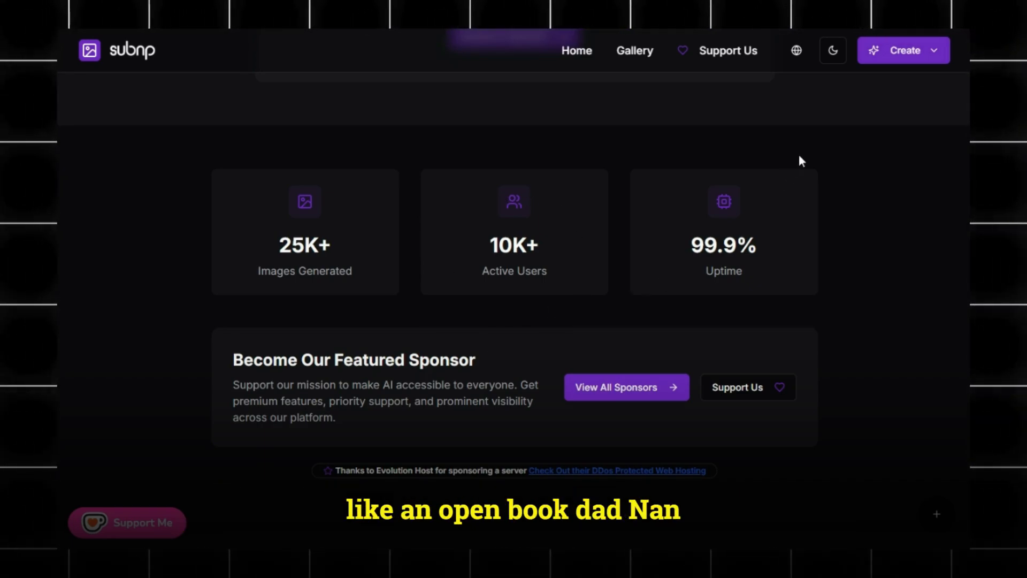
- Open the Create Image page and go to its image creation form
click(900, 57)
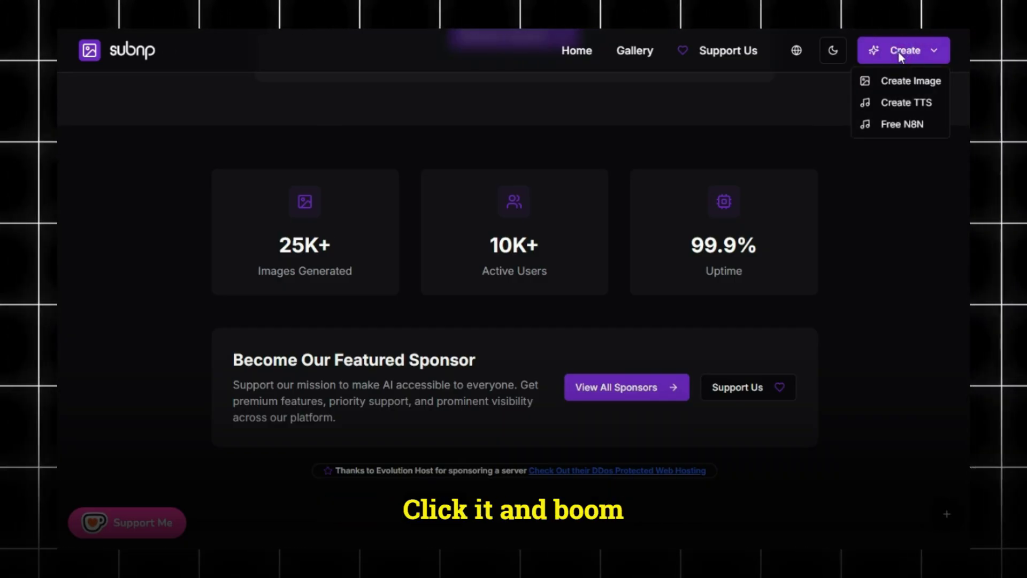
click(912, 81)
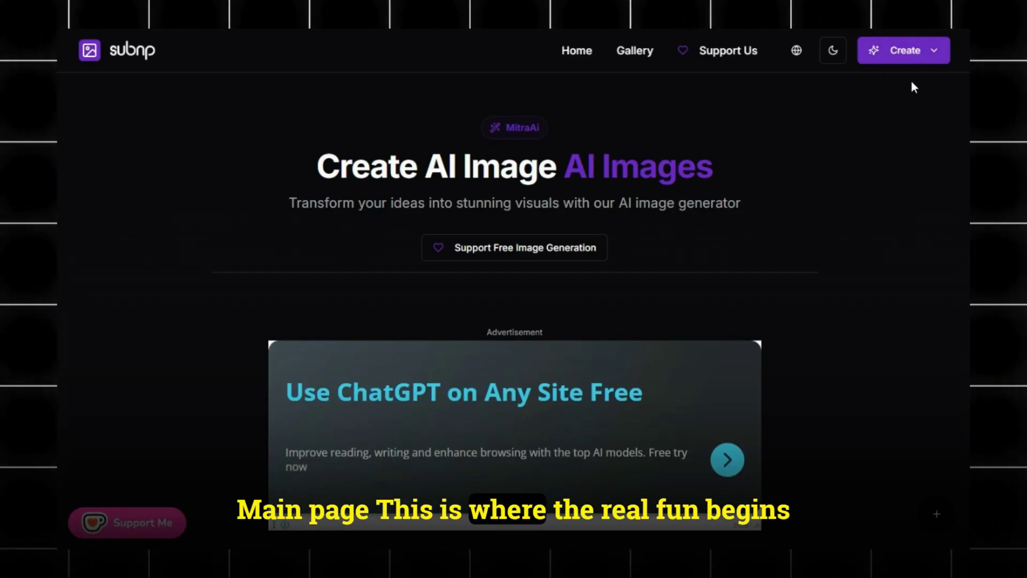
scroll(543, 262, down, 3)
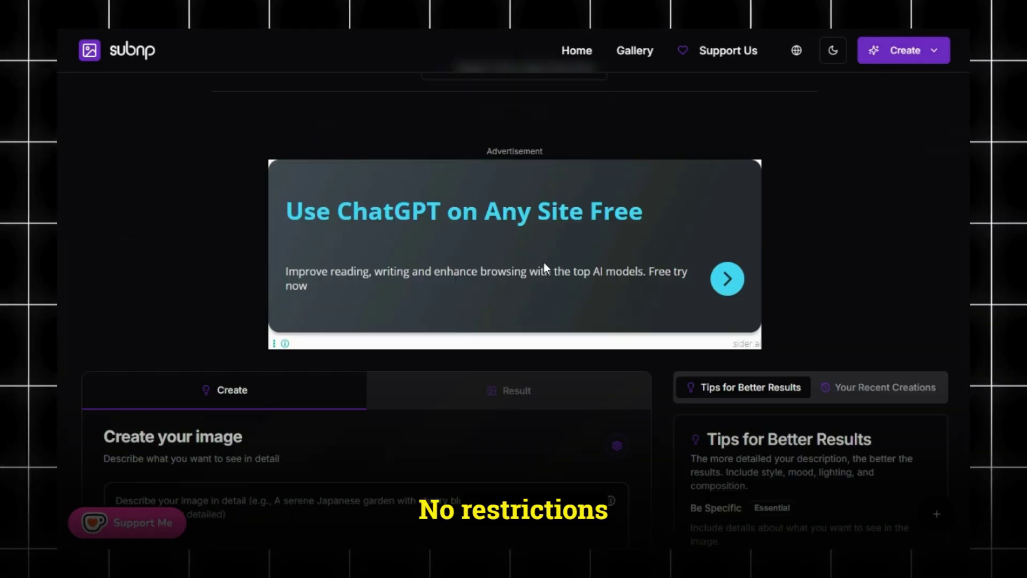
scroll(543, 262, down, 5)
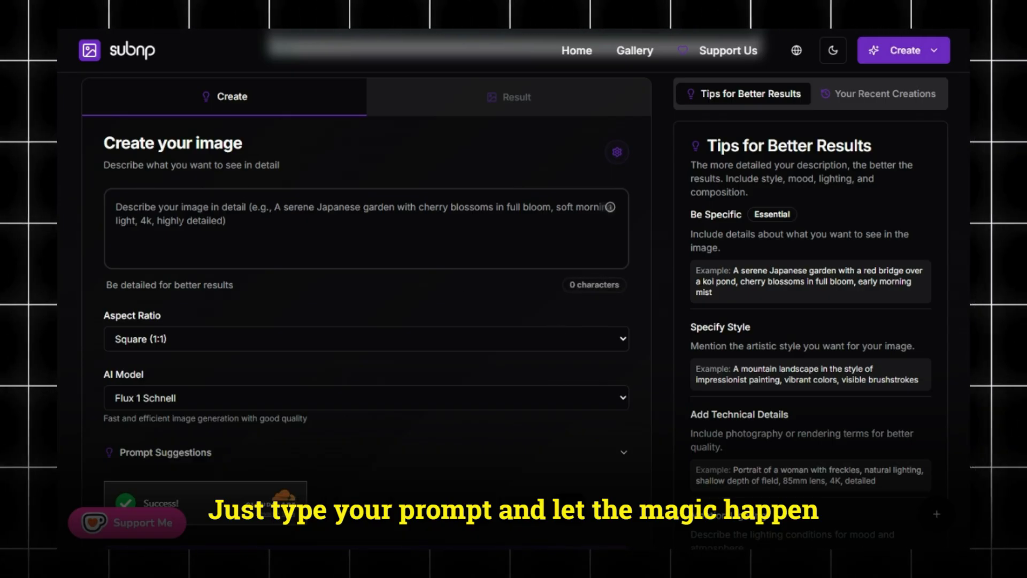
- Show the generation settings and raise the image quality to 100%
scroll(619, 227, up, 1)
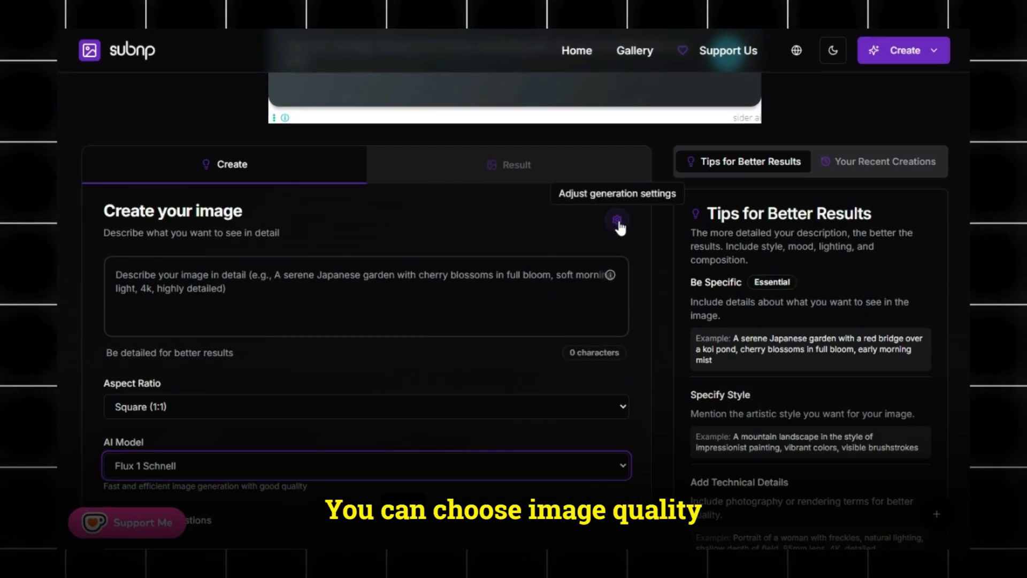
click(618, 221)
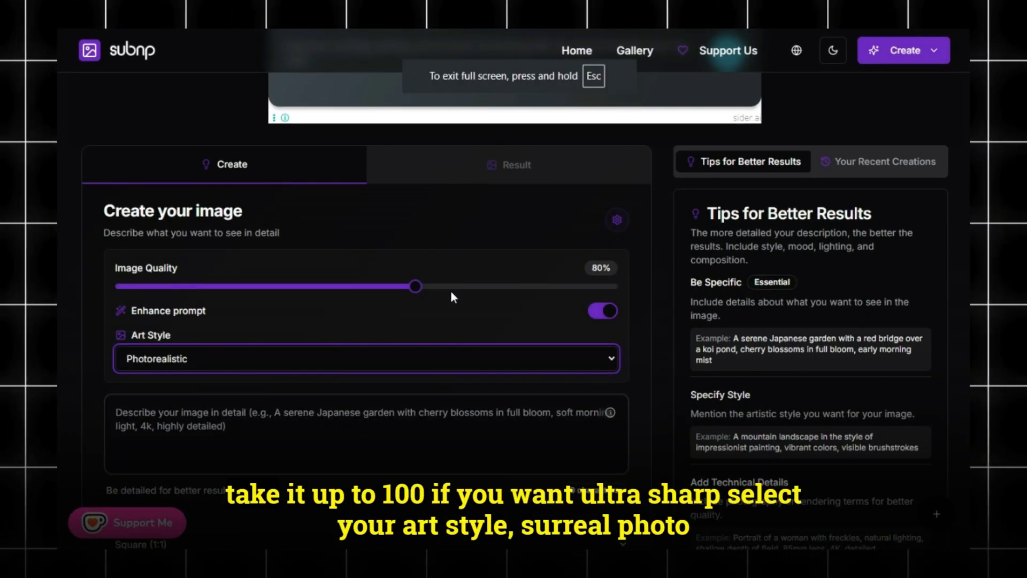
click(416, 289)
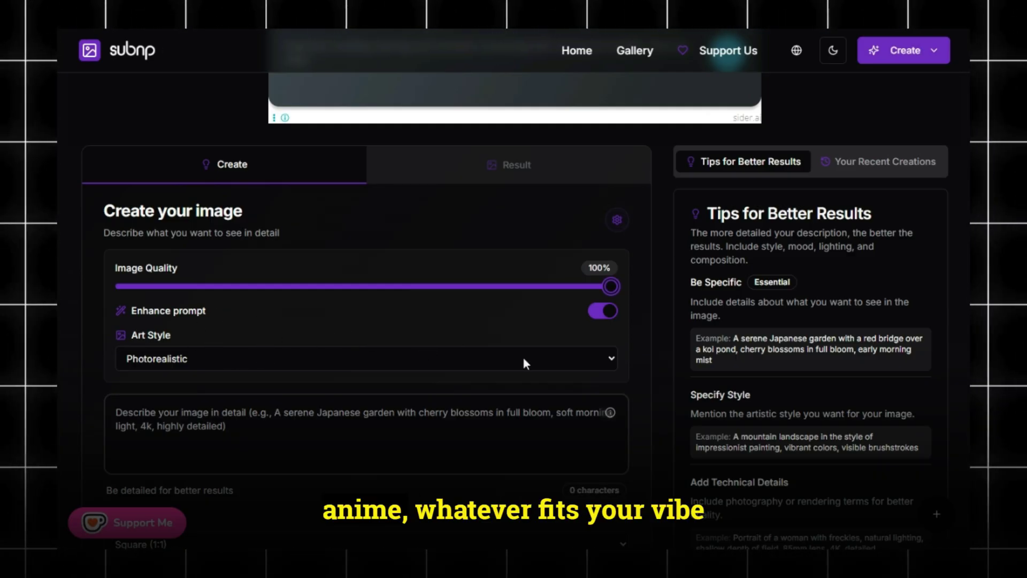
- View the aspect ratio choices and hide the generation settings again
scroll(527, 358, down, 3)
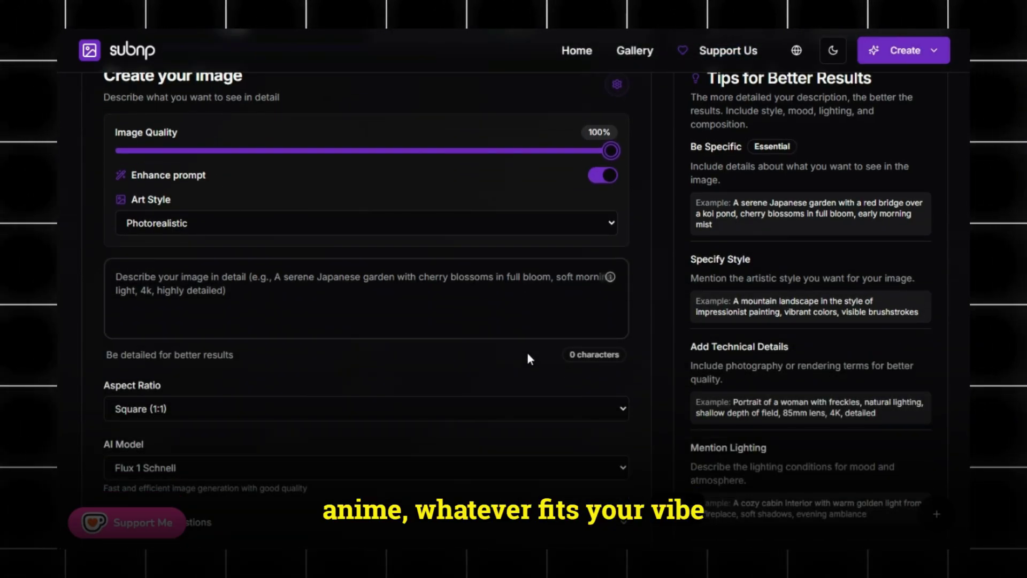
click(459, 410)
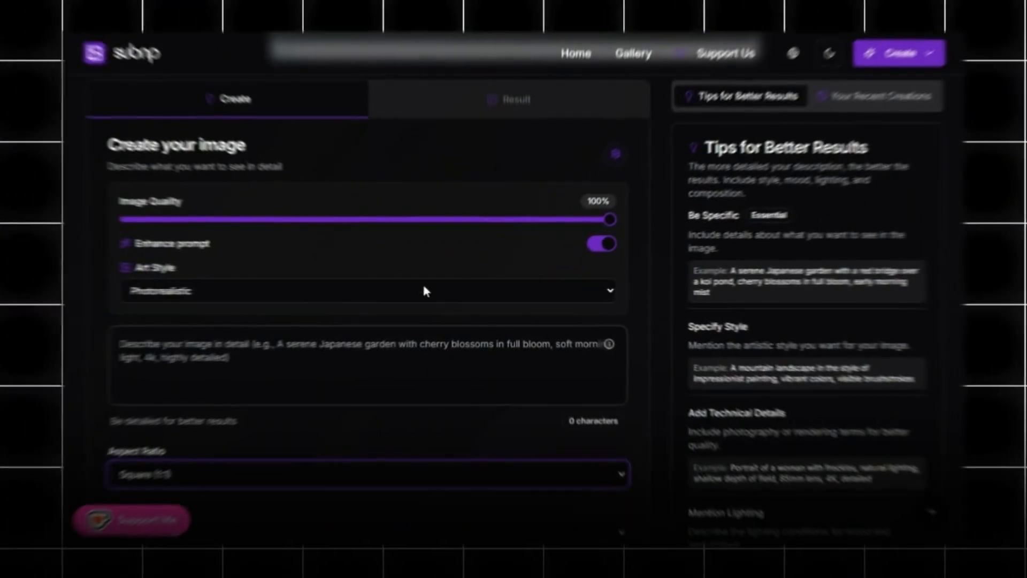
click(617, 154)
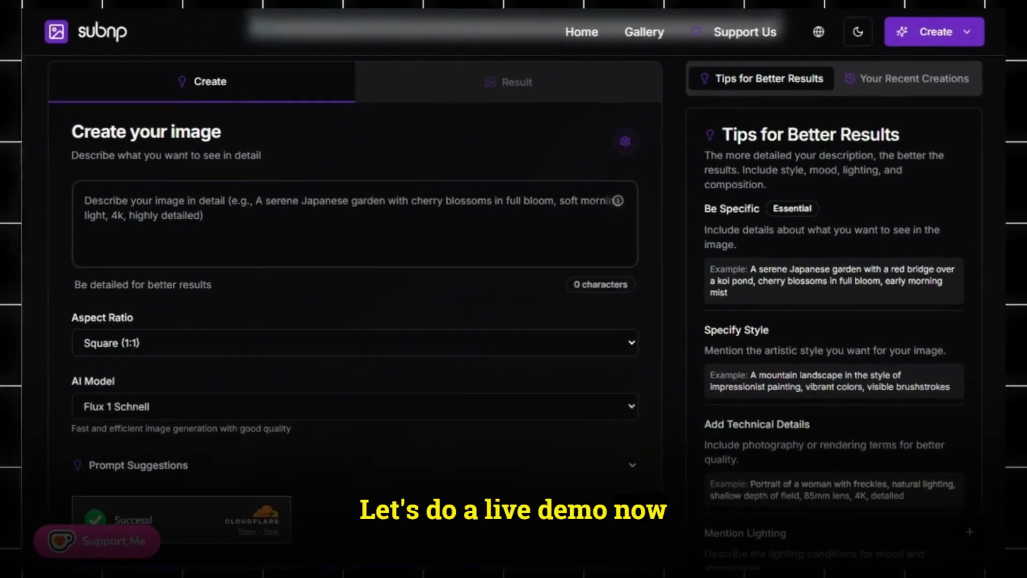
- Enter the prompt "Cute cartoon city street, colorful buildings, playful characters, simple clean lines, vibrant colors" and set the aspect ratio to Landscape (4:3)
click(205, 209)
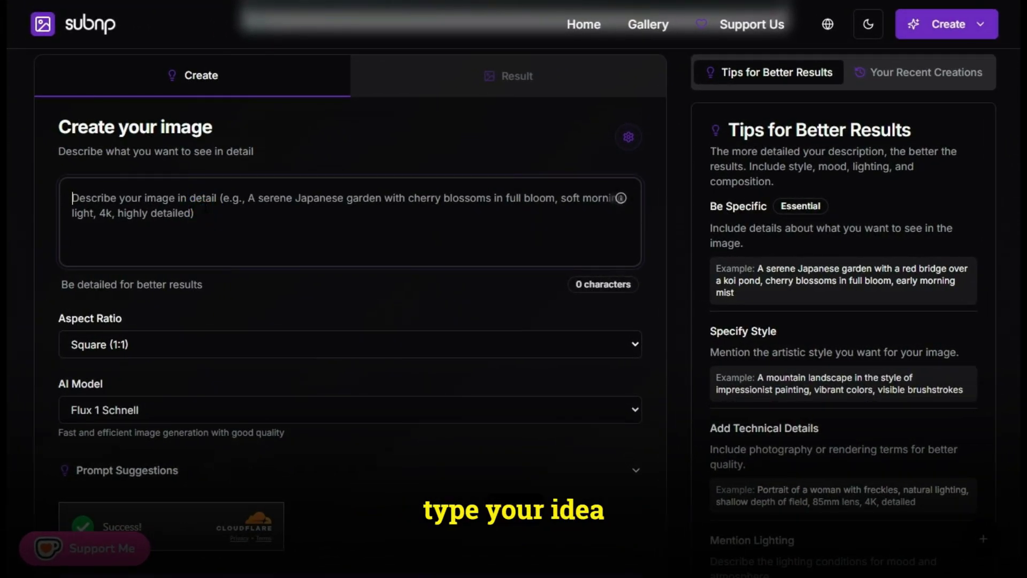
text("Cute cartoon city street, colorful buildings, playful characters, simple clean lines, vibrant colors")
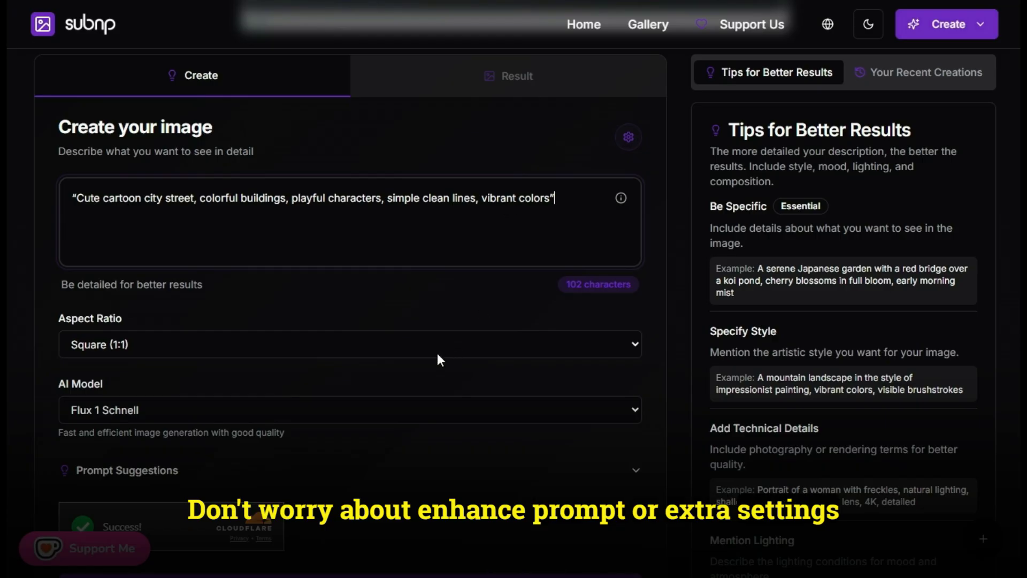
click(422, 344)
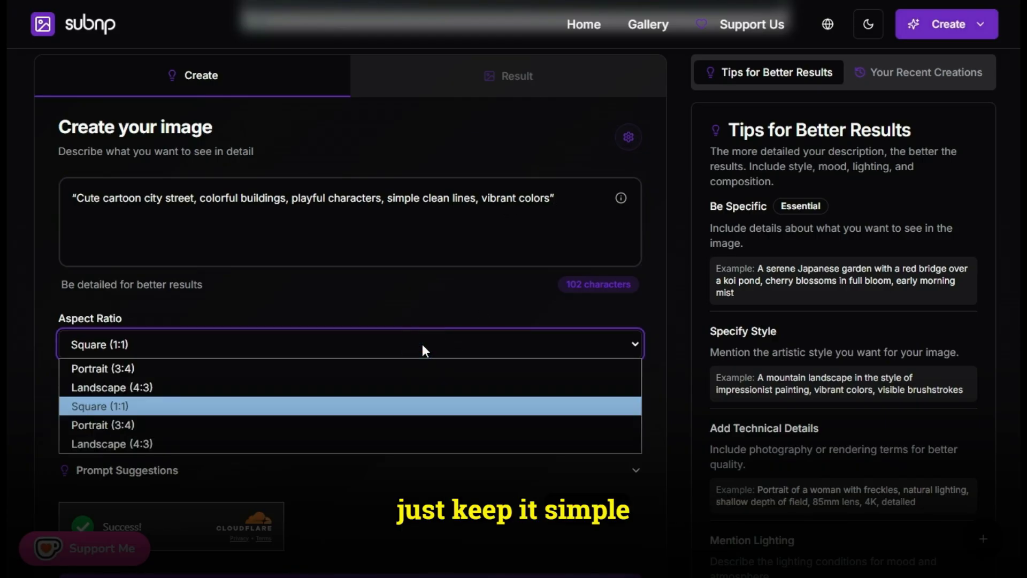
click(215, 392)
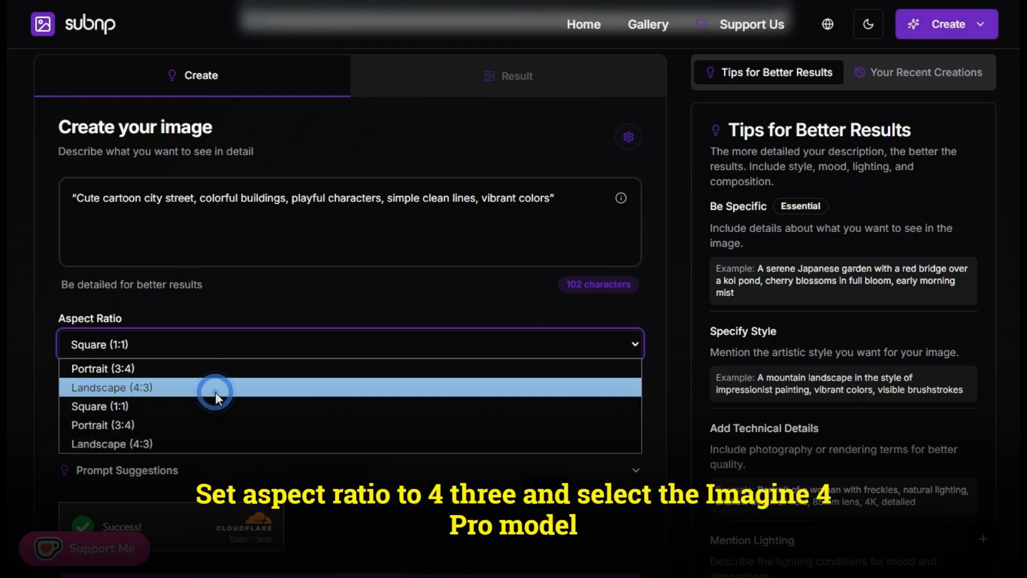
- Choose the Imagen 4 Pro model and generate the cartoon city street image
scroll(513, 241, down, 3)
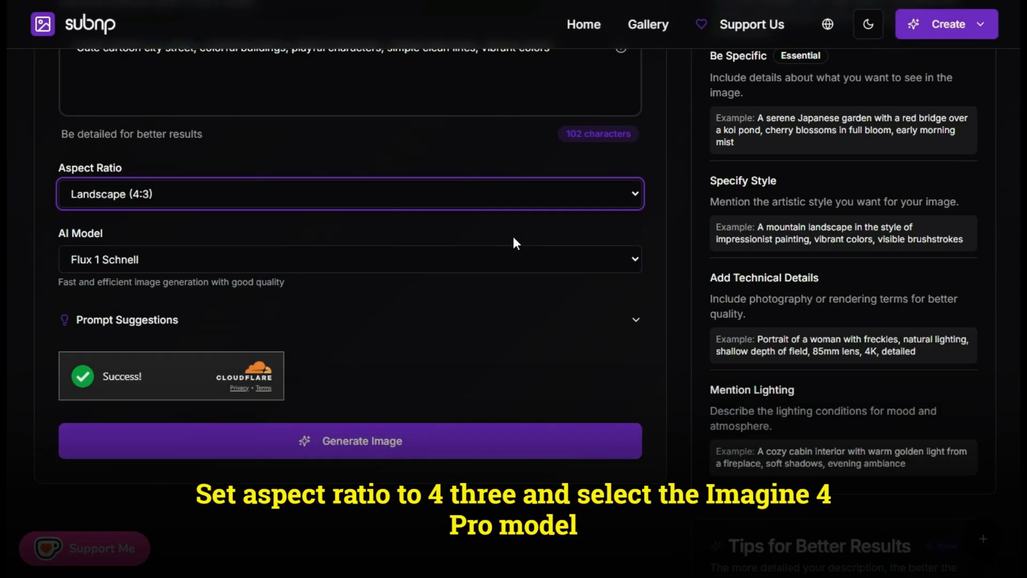
click(513, 259)
scroll(428, 463, down, 3)
click(192, 511)
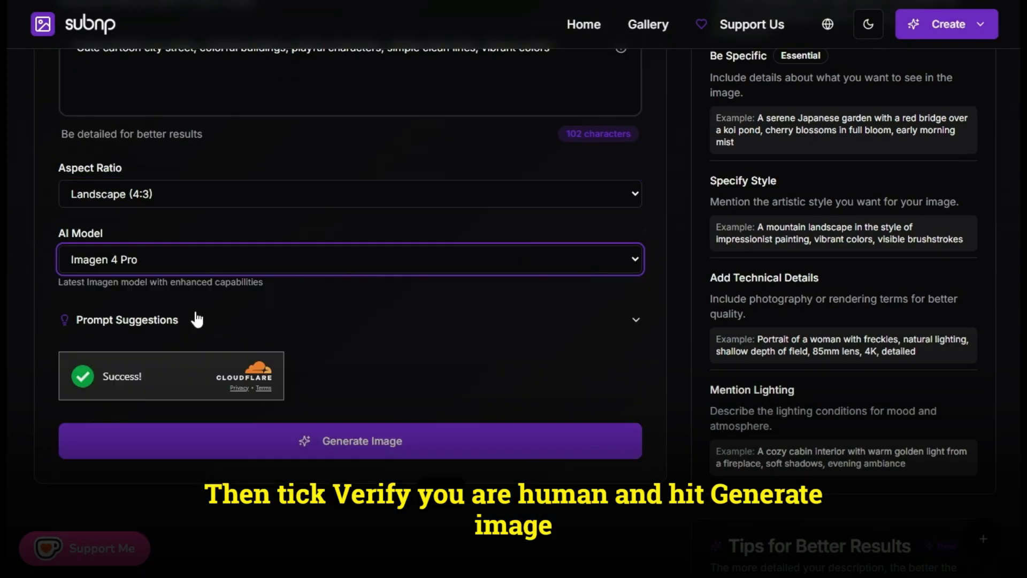
click(360, 442)
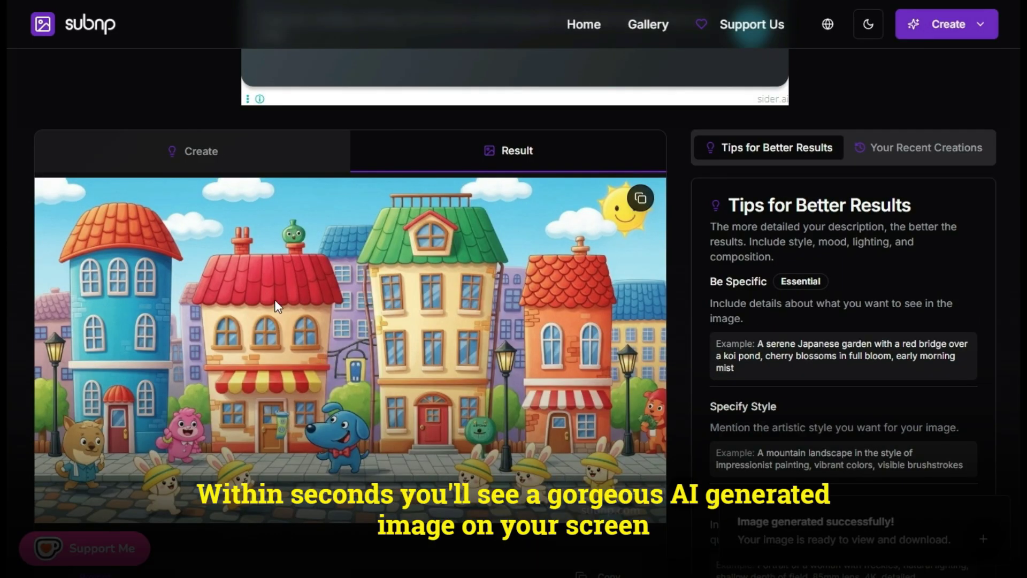
scroll(386, 341, down, 4)
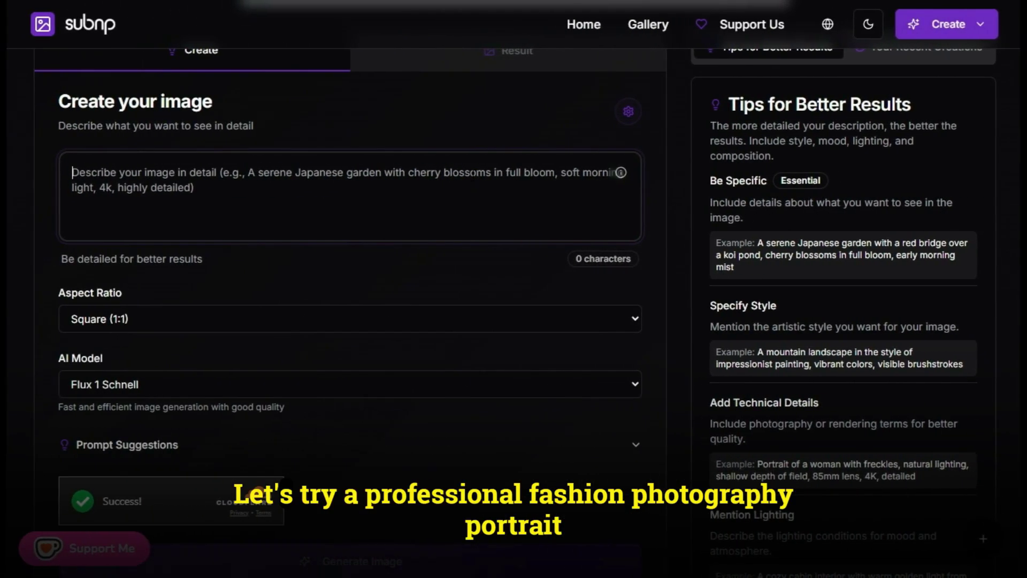
- Set up a Landscape (4:3) Flux Kontext Max generation with the prompt "Portrait of a medieval knight in shining armor, solemn expression, soft candlelight, painterly style"
text("Portrait of a medieval knight in shining armor, solemn expression, soft candlelight, painterly style")
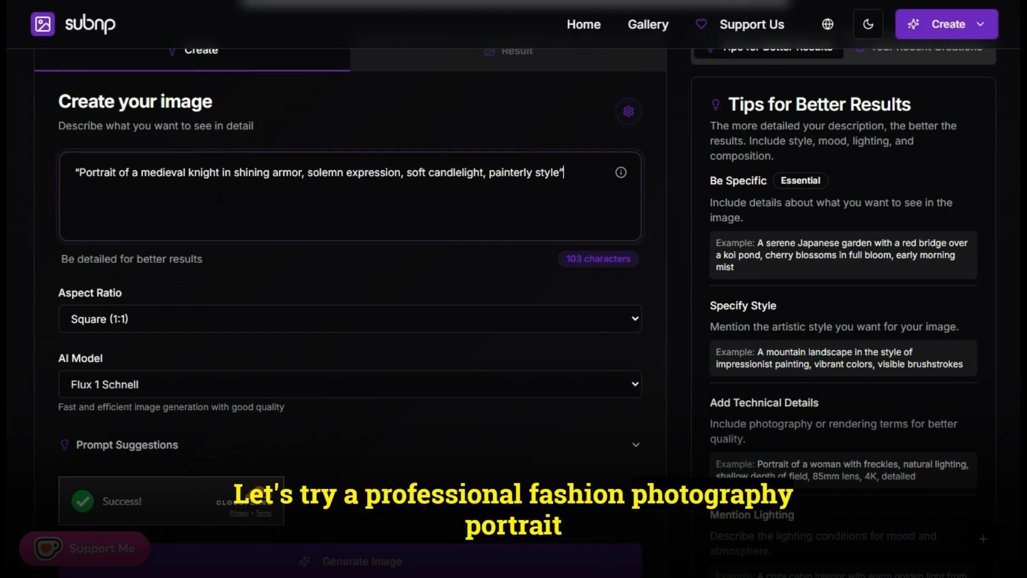
click(216, 321)
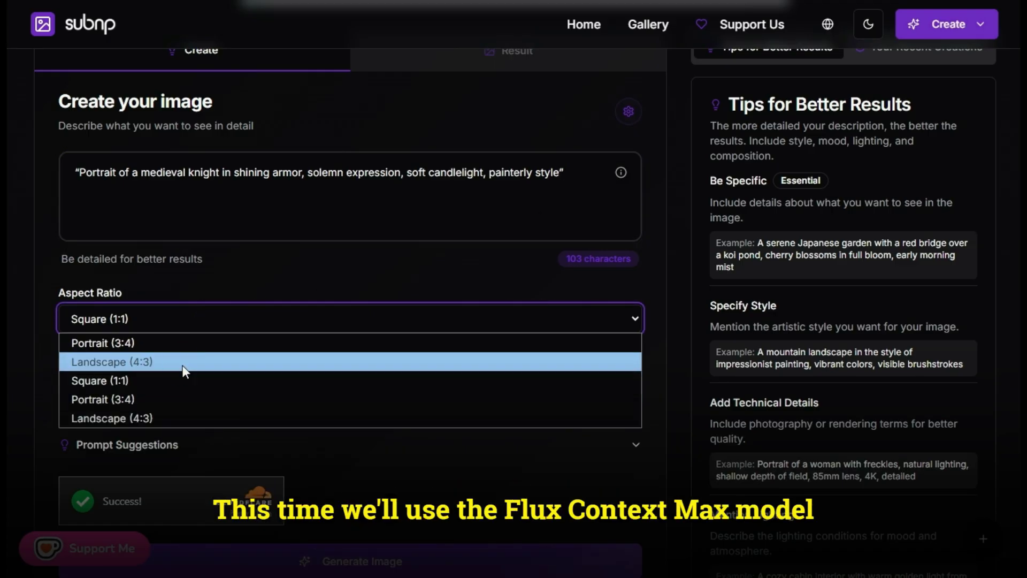
click(184, 365)
click(196, 382)
click(197, 336)
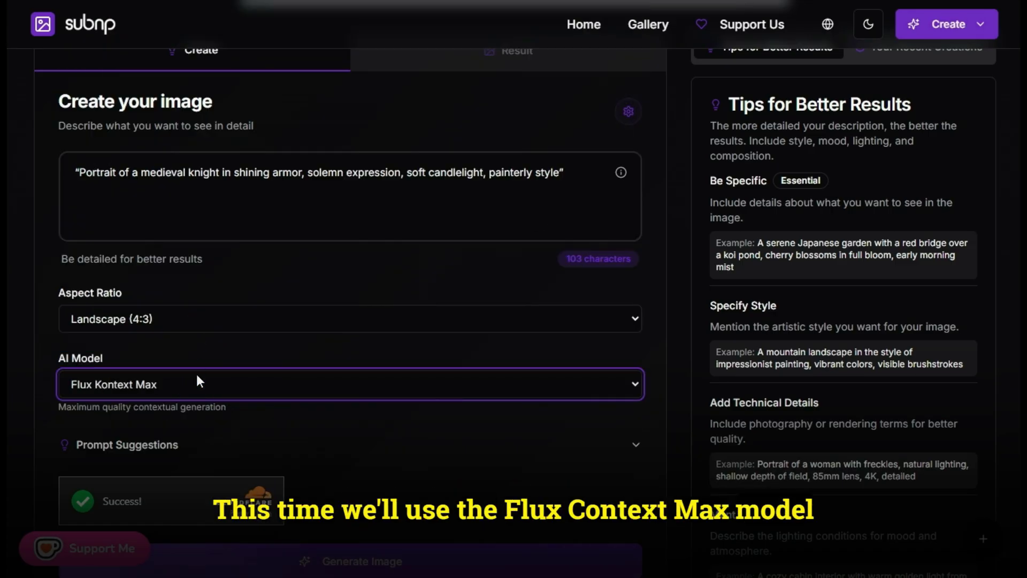
- Generate the medieval knight portrait with the chosen Flux Kontext Max model and review the result
scroll(375, 457, down, 3)
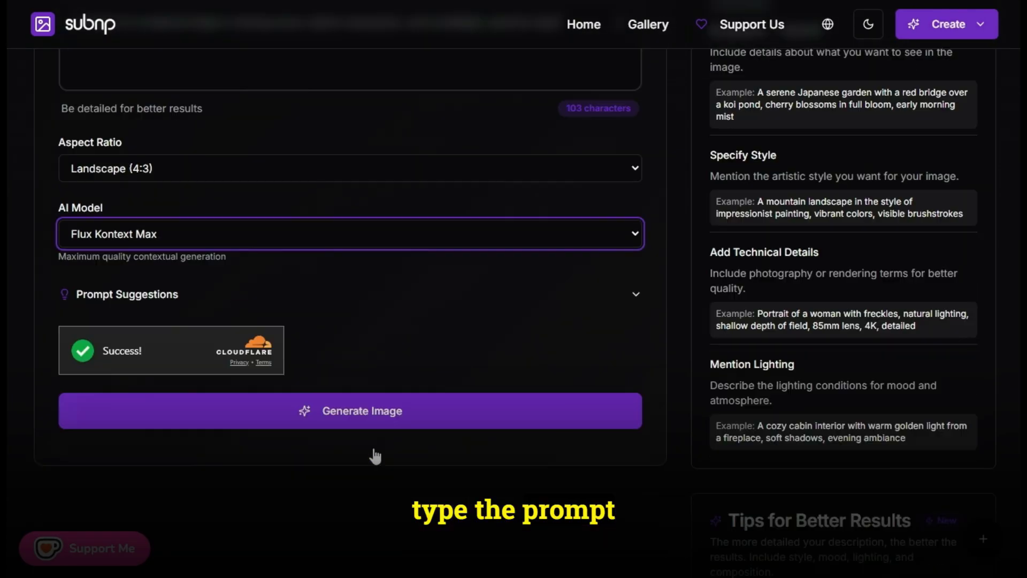
click(328, 410)
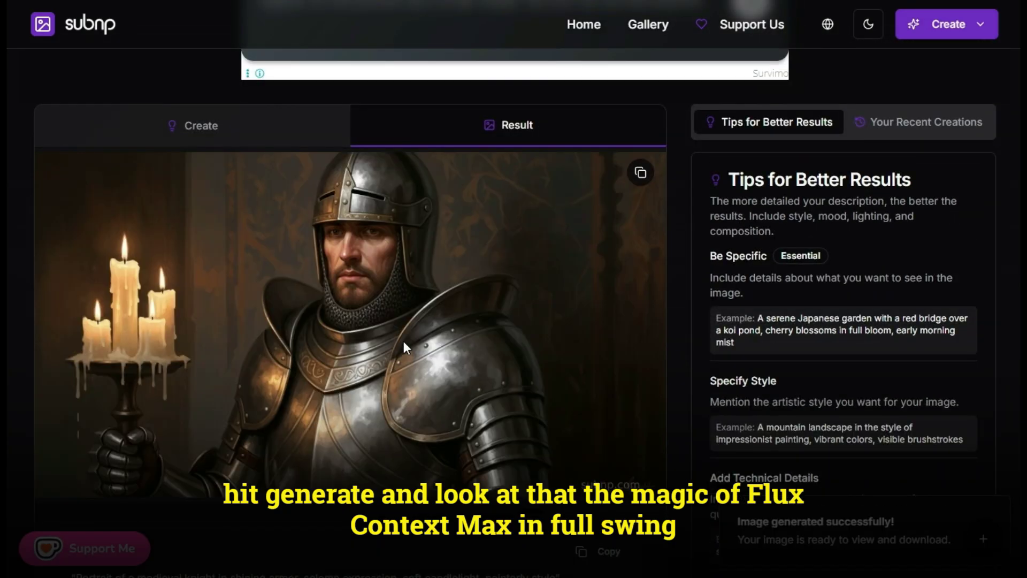
scroll(403, 341, down, 3)
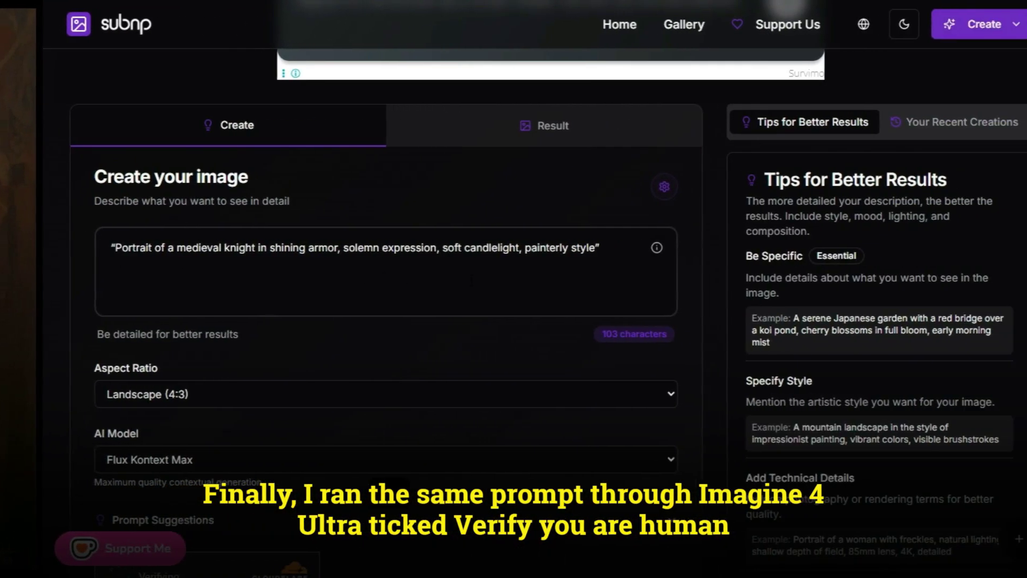
- Switch the AI model to Imagen 4 Ultra and generate the medieval knight portrait again from the same prompt
scroll(479, 291, down, 2)
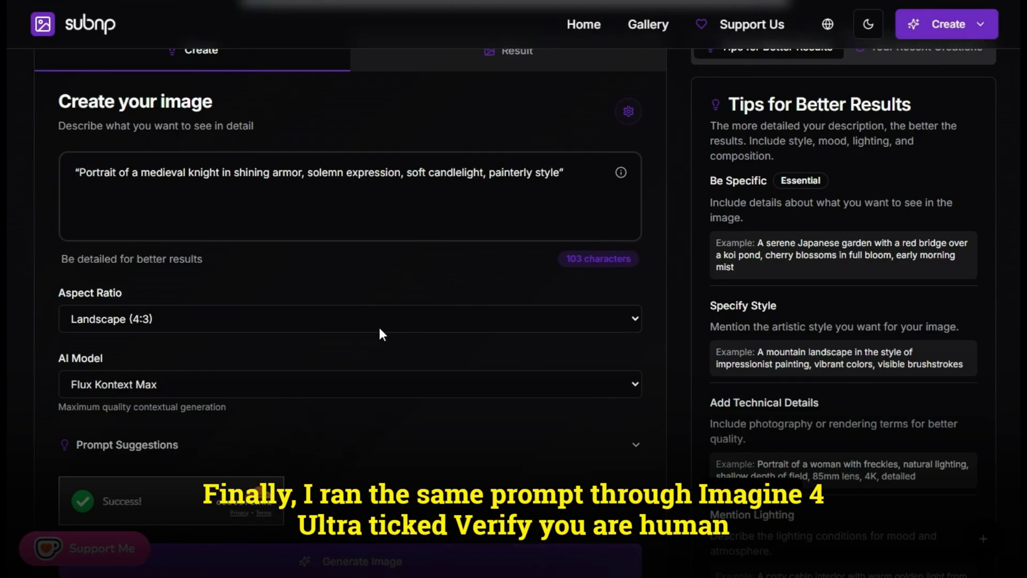
click(334, 375)
click(139, 361)
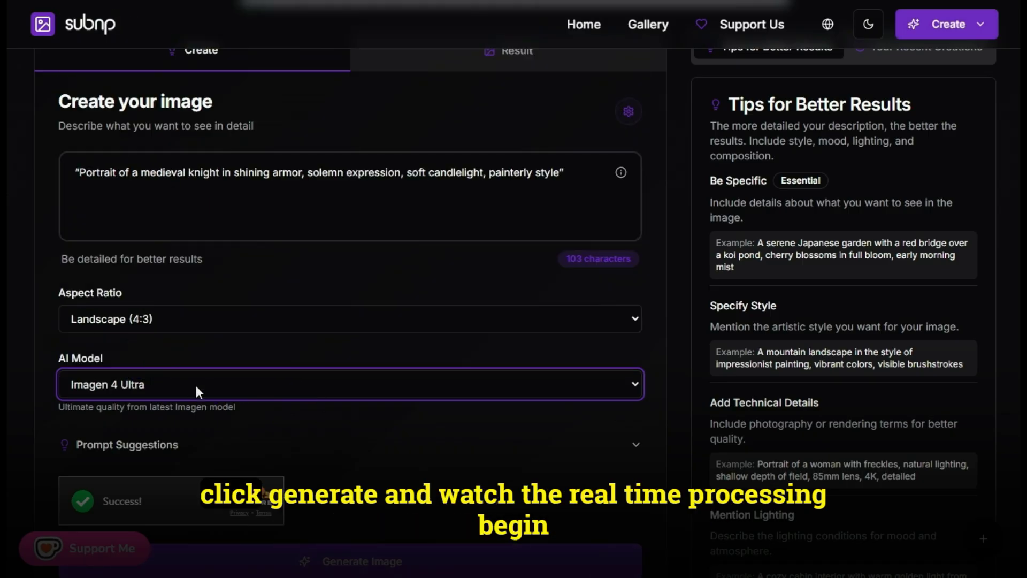
scroll(196, 385, down, 3)
click(344, 409)
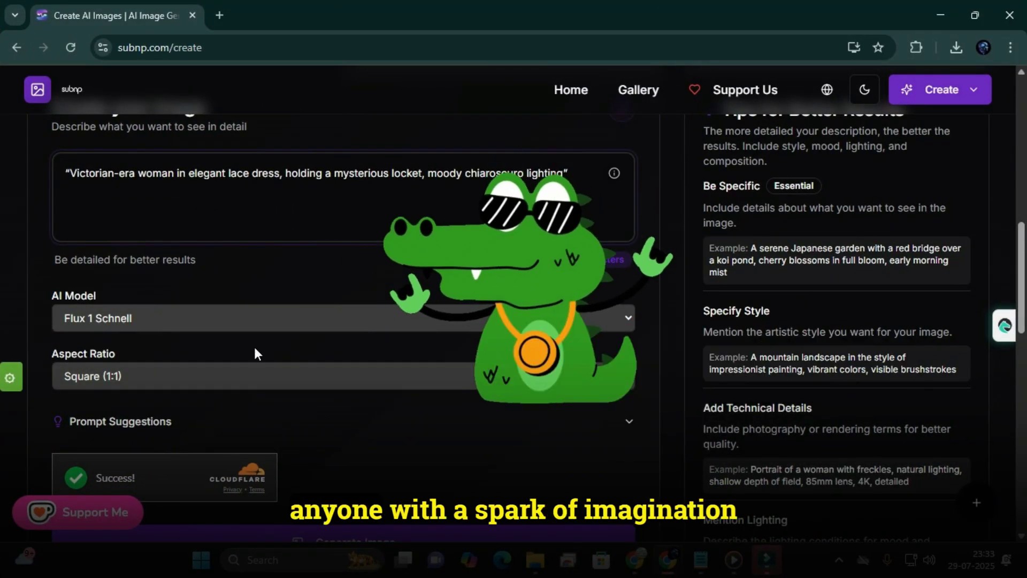
- Generate the Victorian-era woman image with a Landscape (4:3) aspect ratio and the Imagen 4 Ultra model
click(248, 383)
click(241, 475)
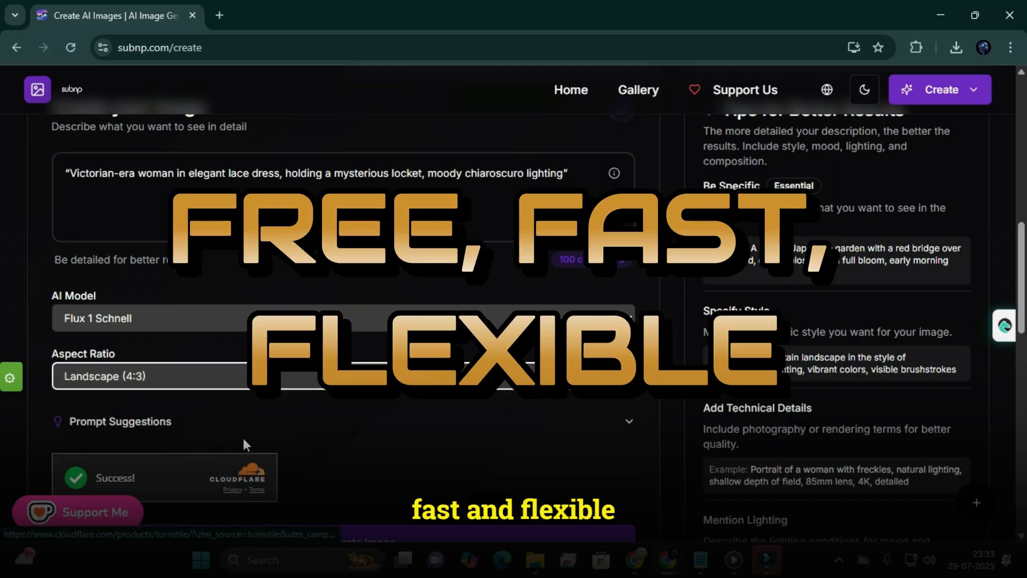
scroll(242, 437, down, 1)
click(297, 241)
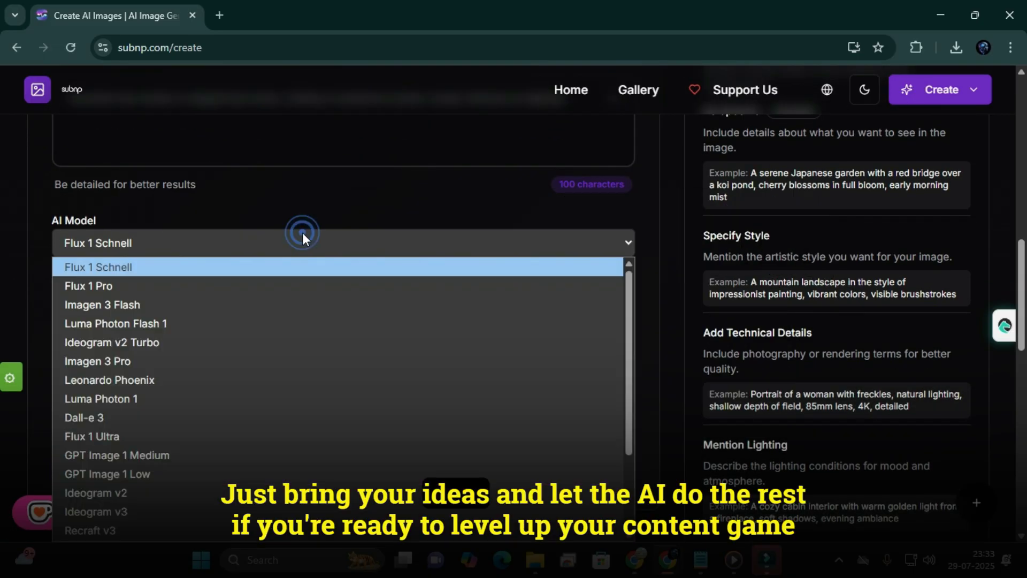
scroll(186, 498, down, 2)
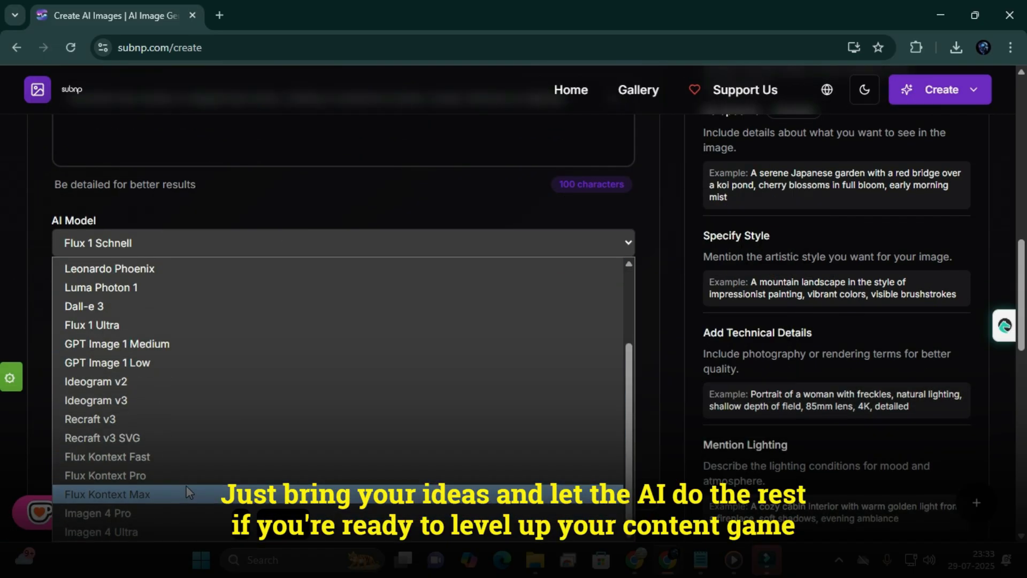
click(171, 532)
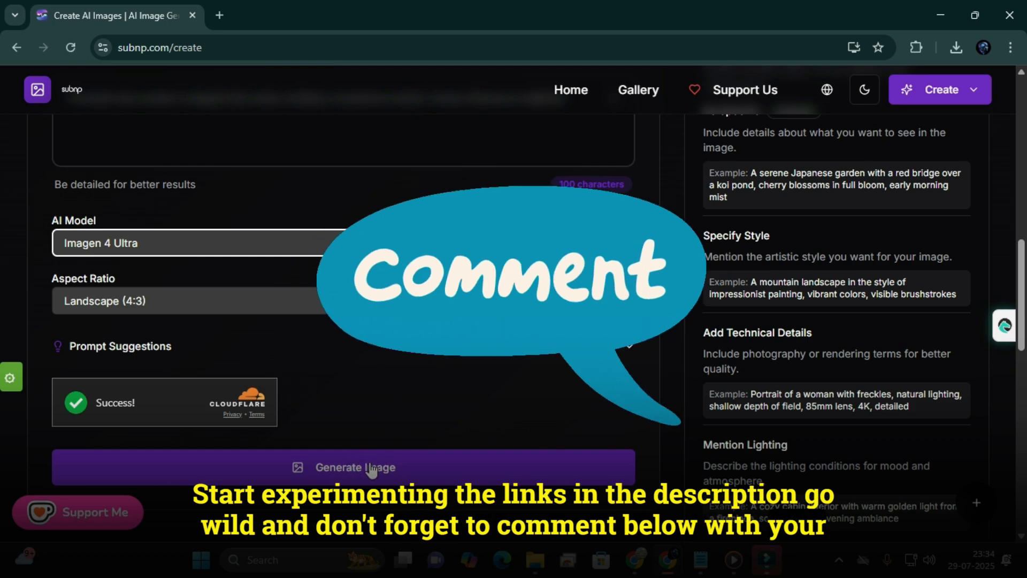
click(371, 468)
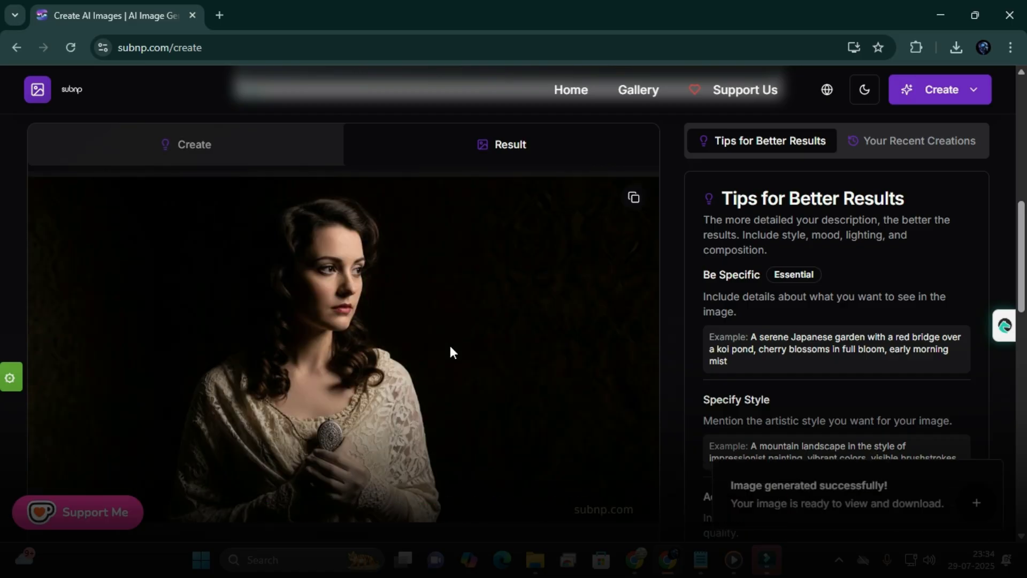
scroll(438, 354, down, 4)
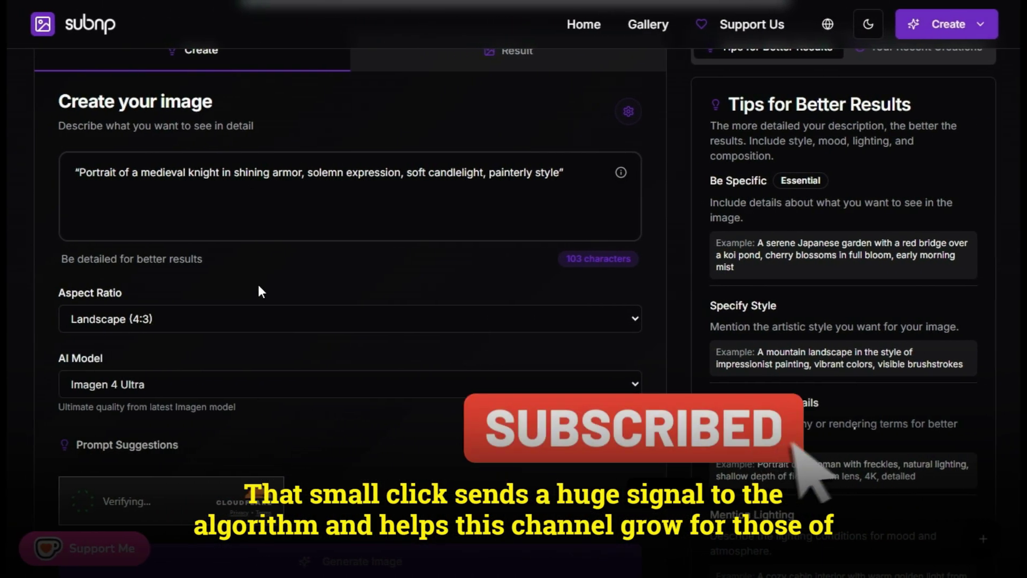
- Replace the knight prompt with "Victorian-era woman in elegant lace dress, holding a mysterious locket, moody chiaroscuro lighting"
scroll(260, 310, down, 2)
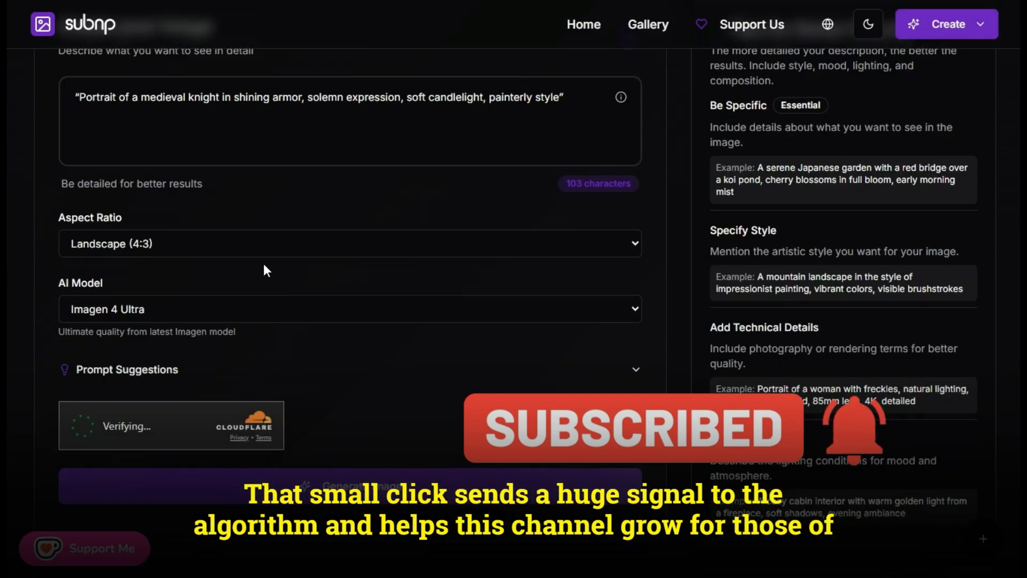
drag(578, 97, 74, 97)
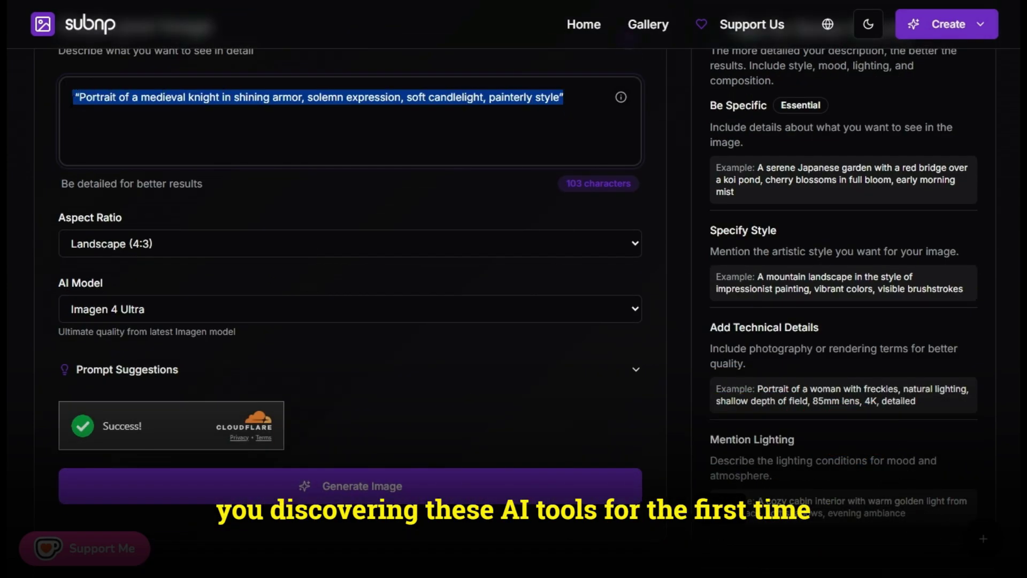
text("Victorian-era woman in elegant lace dress, holding a mysterious locket, moody chiaroscuro lighting")
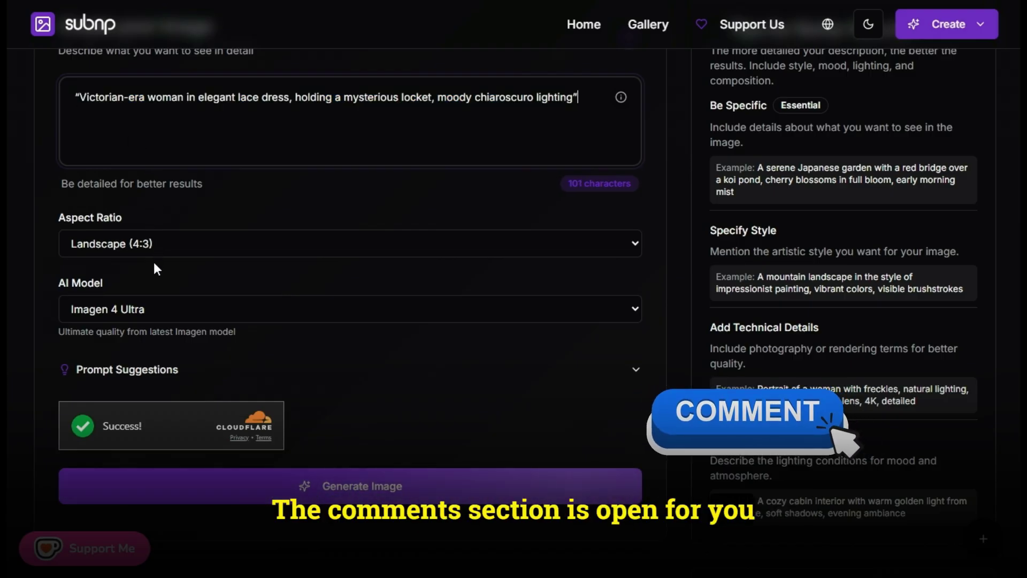
- Choose the Leonardo Phoenix model, generate the Victorian-era woman image and download it
click(160, 306)
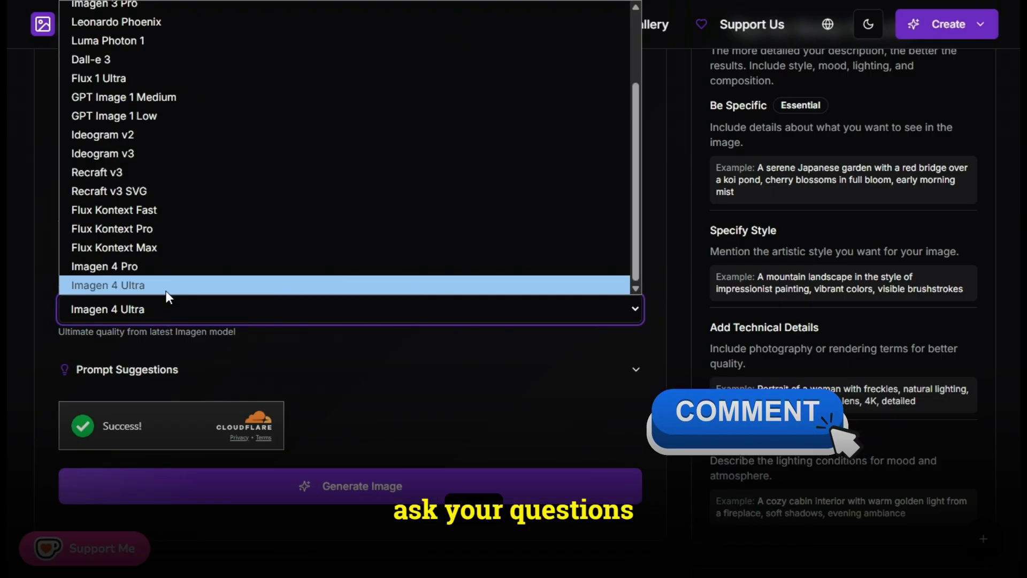
click(174, 24)
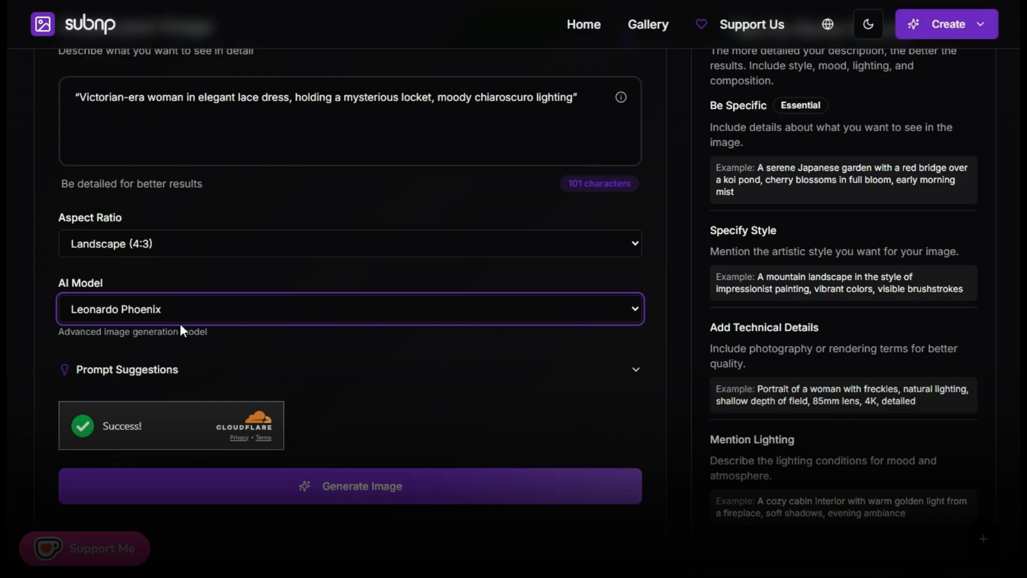
click(358, 487)
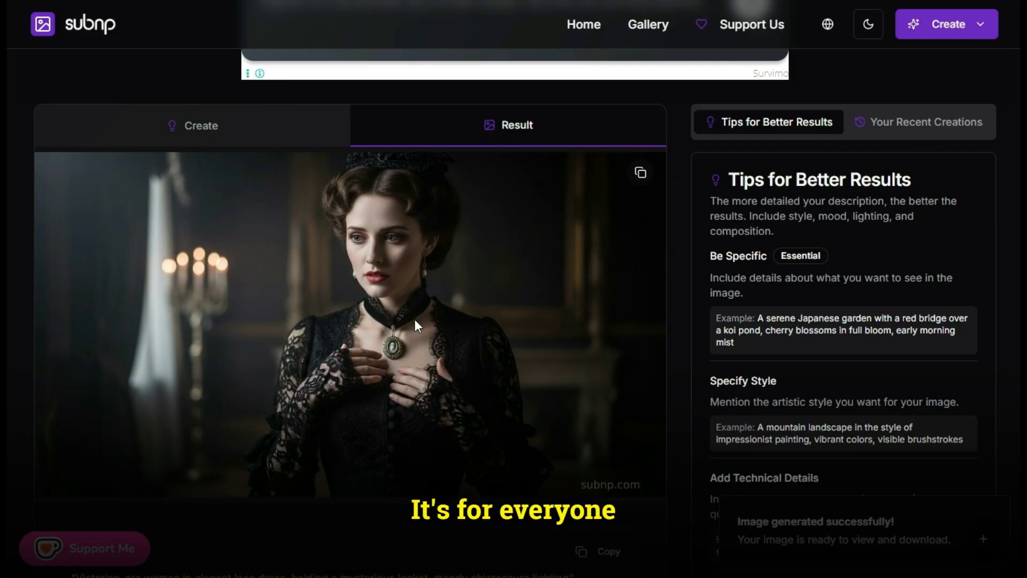
scroll(392, 345, down, 3)
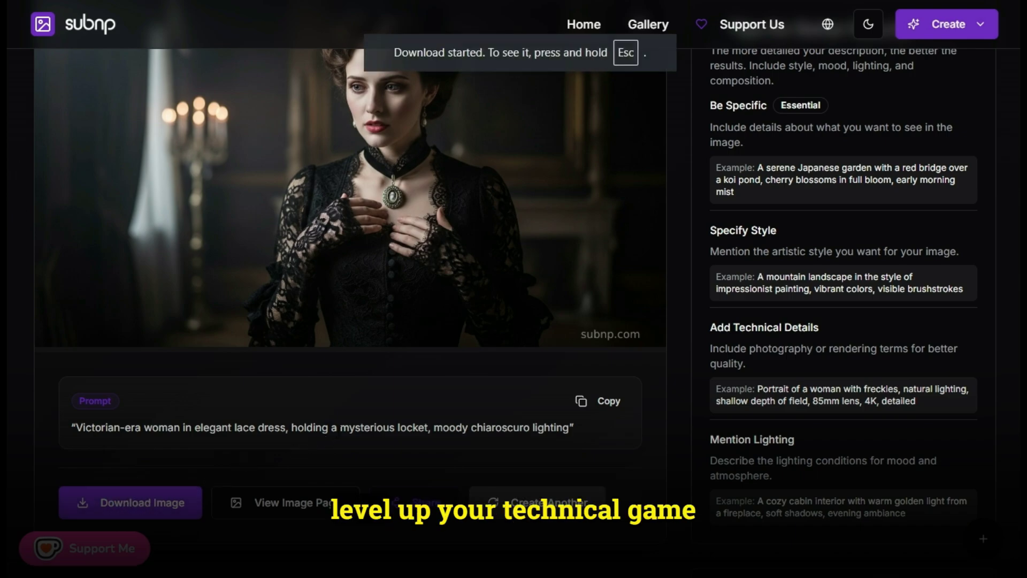
scroll(336, 434, up, 1)
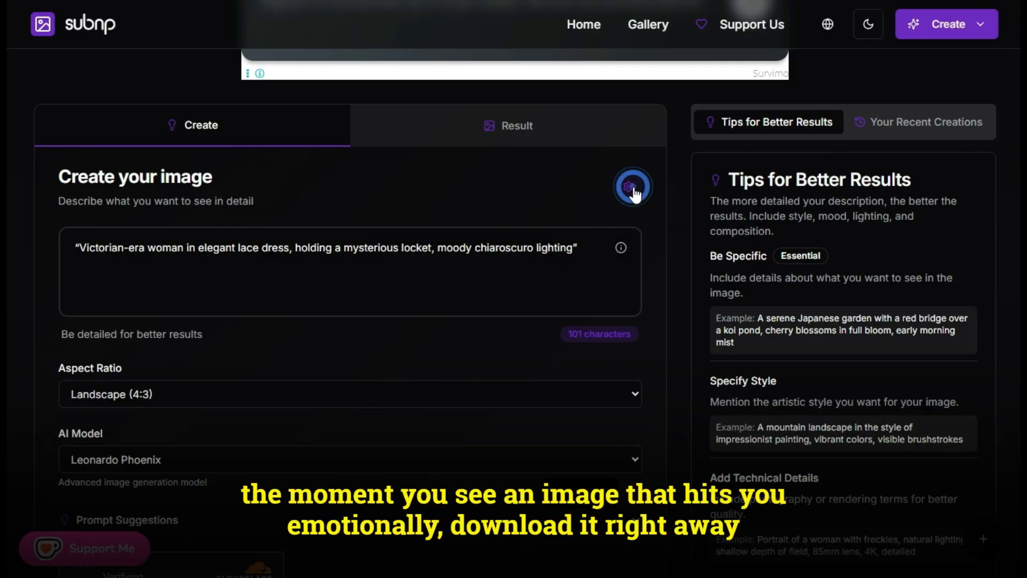
- Expand settings and replace the prompt with "Portrait of a Mughal-era princess in intricate silk attire, elaborate gold jewelry, ornate palace backdrop, soft diffused lighting" 4k quality
click(631, 188)
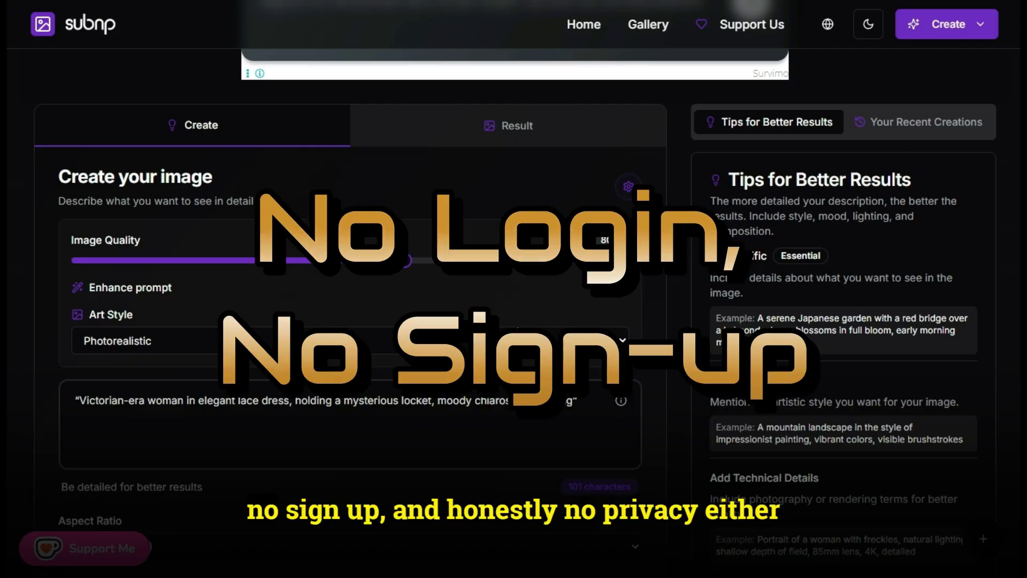
scroll(513, 325, down, 1)
scroll(513, 325, down, 1)
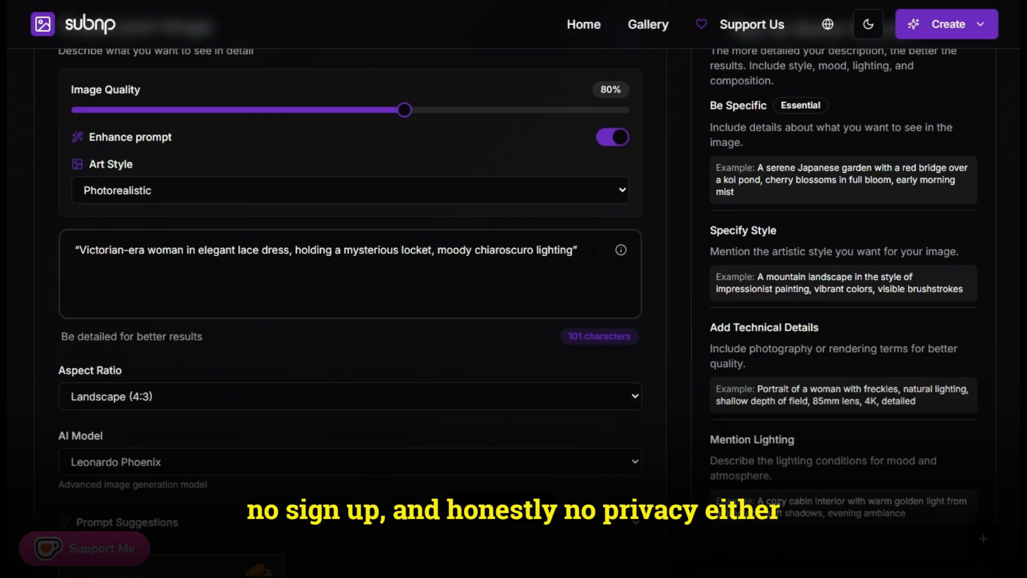
drag(589, 249, 75, 250)
key(BackSpace)
scroll(170, 200, down, 1)
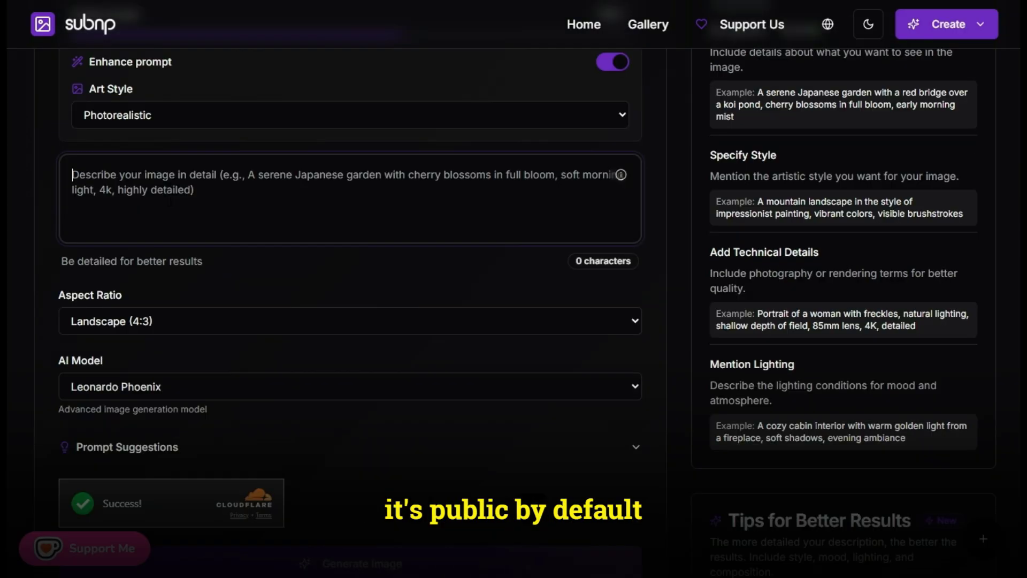
click(170, 198)
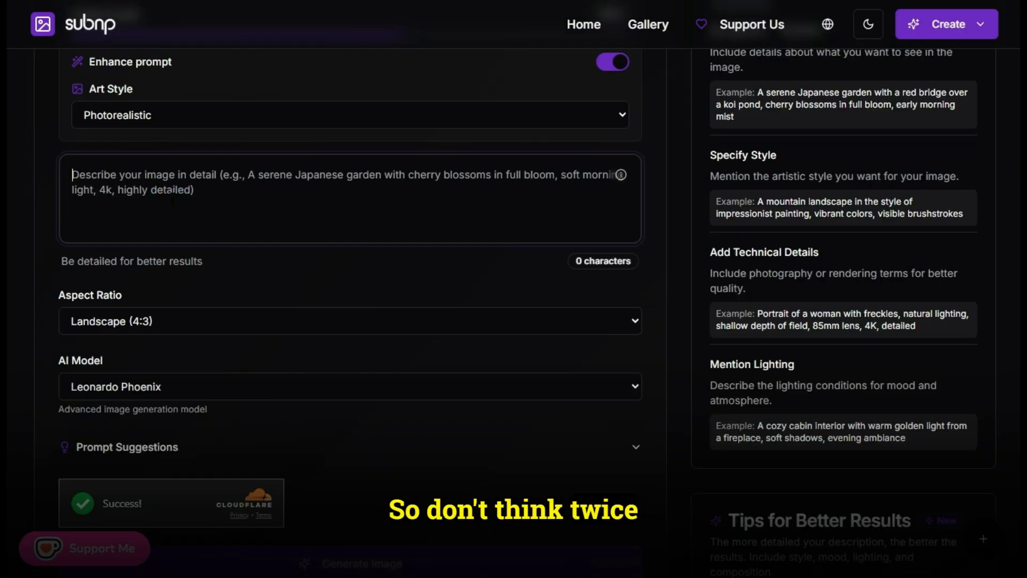
text("Portrait of a Mughal-era princess in intricate silk attire, elaborate gold jewelry, ornate palace backdrop, soft diffused lighting" 4k quality)
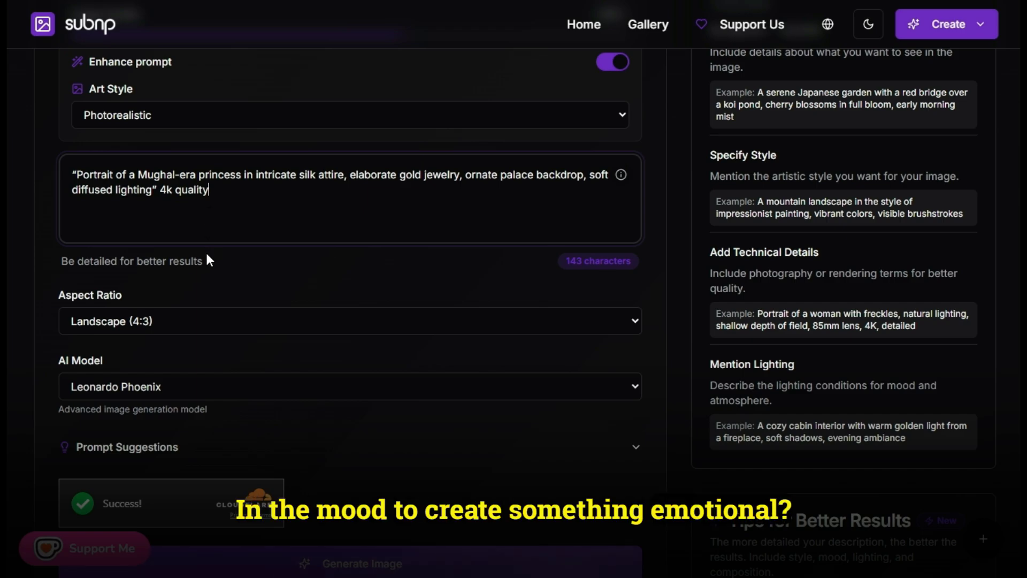
- Choose the Flux Kontext Pro model, generate the Mughal-era princess portrait and review the result
click(202, 394)
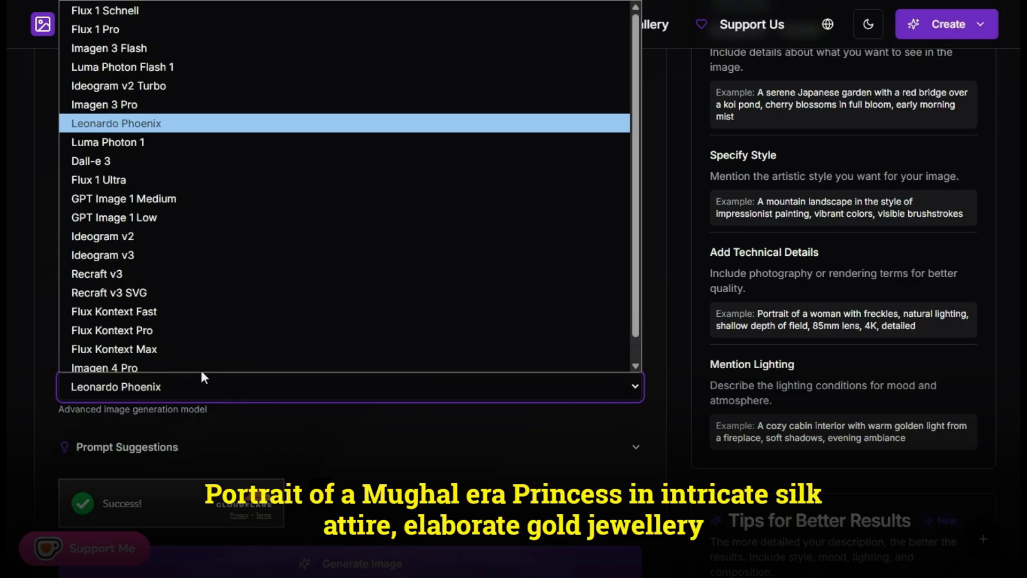
click(200, 325)
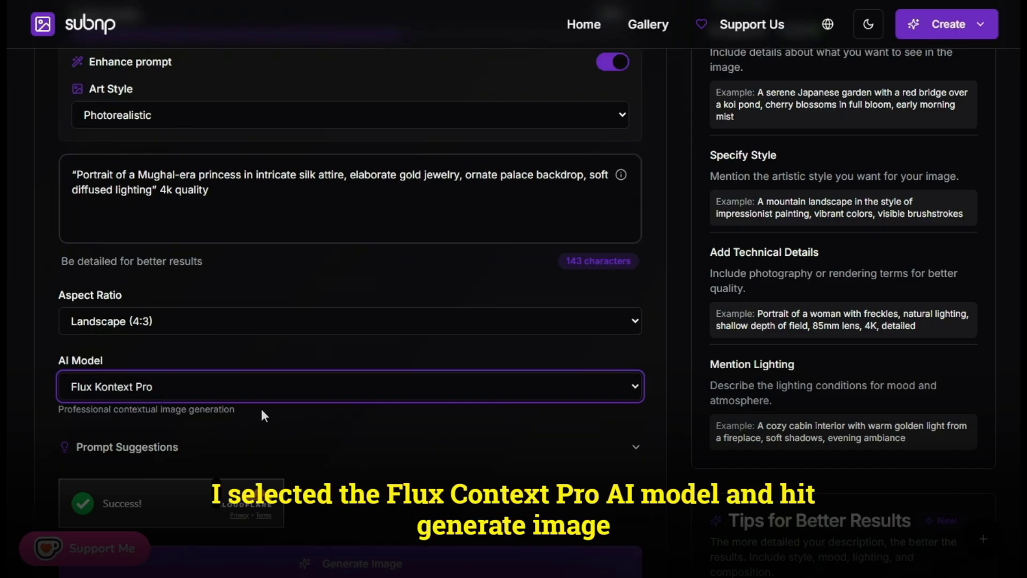
scroll(296, 406, down, 1)
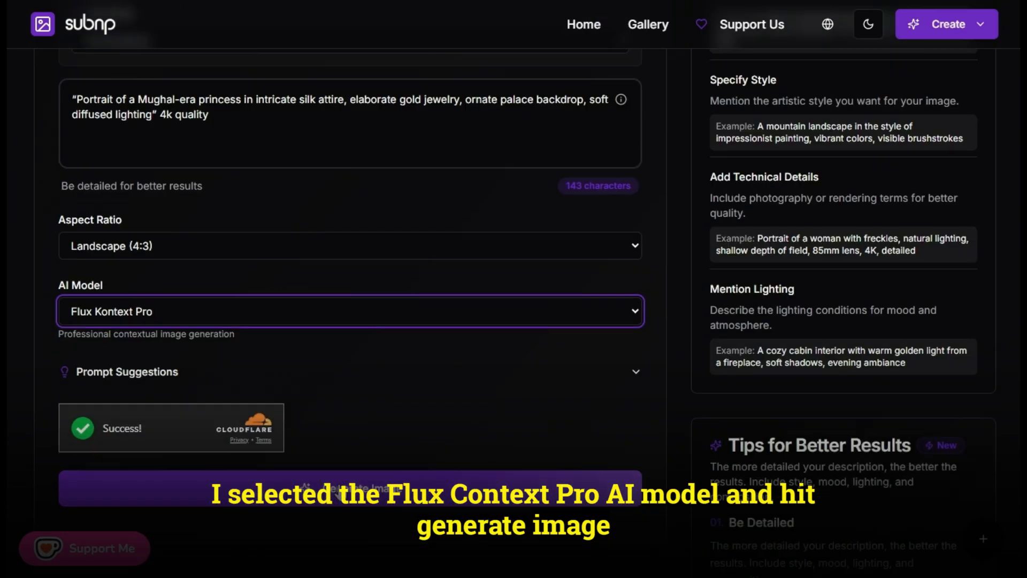
click(338, 489)
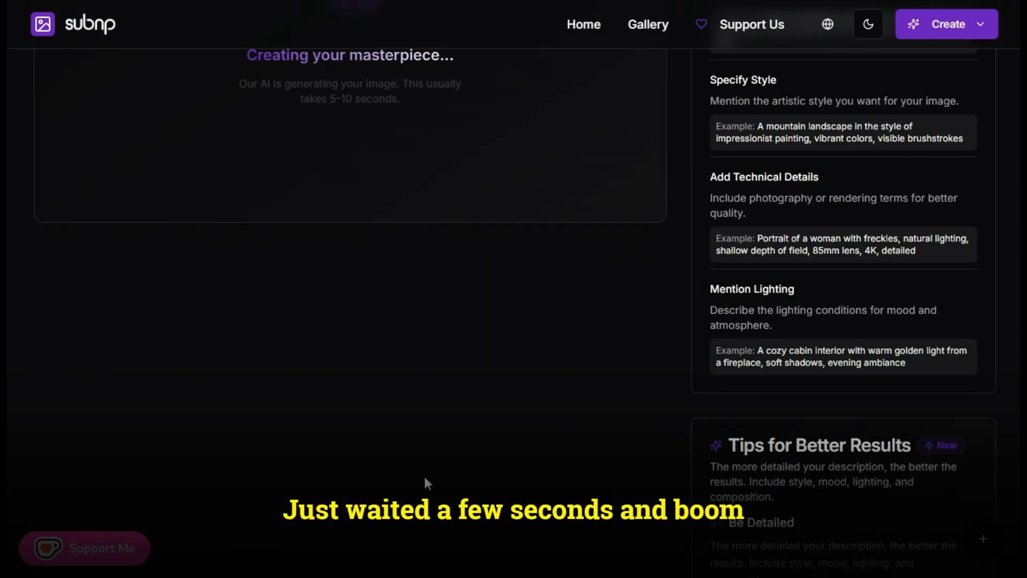
scroll(401, 454, down, 1)
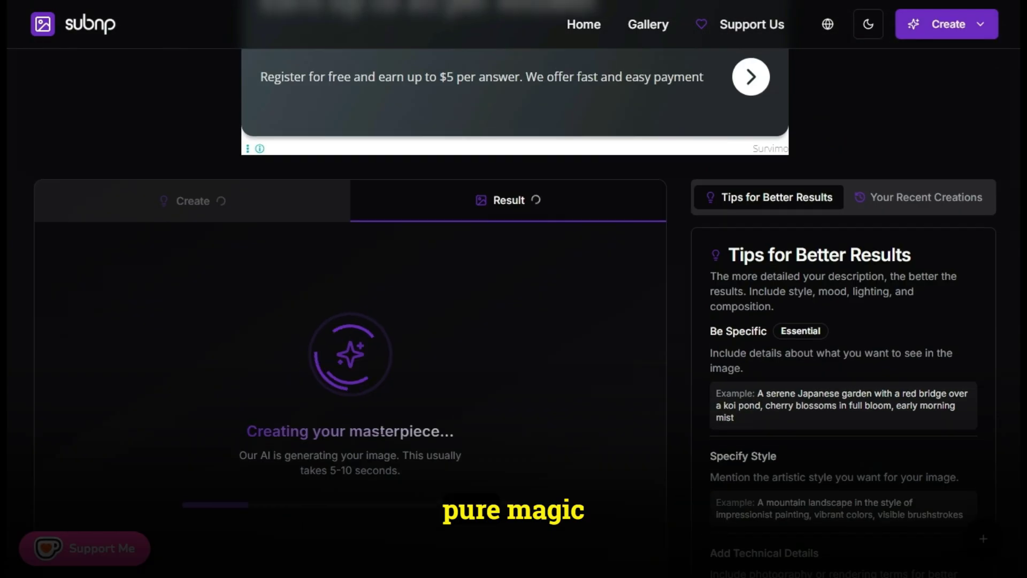
scroll(335, 314, down, 1)
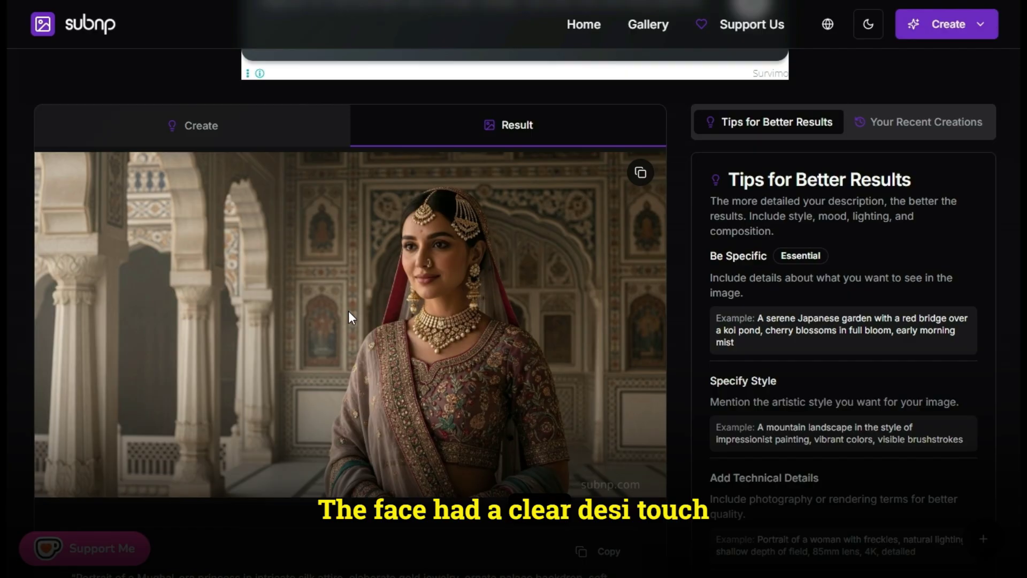
scroll(352, 309, down, 2)
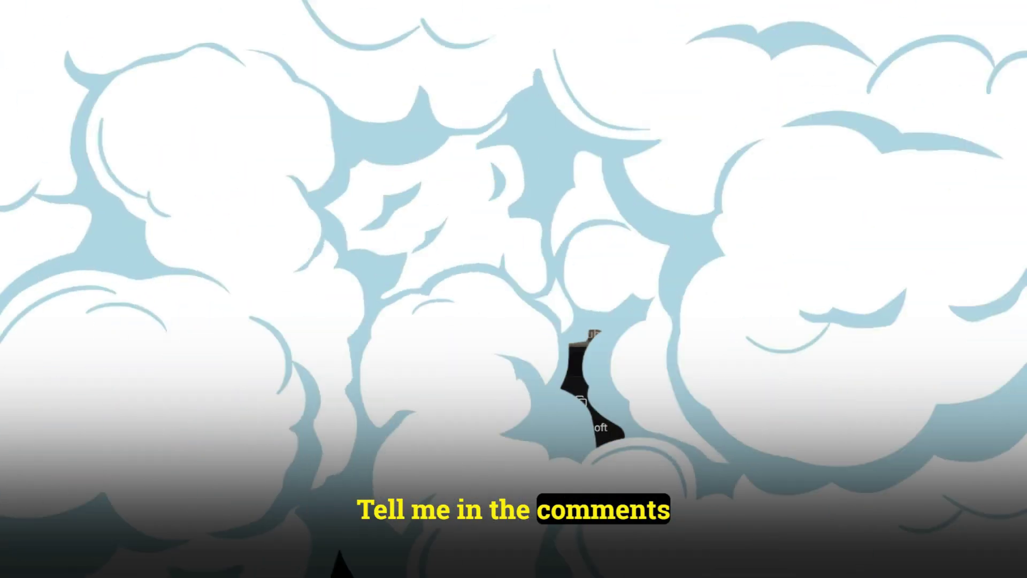
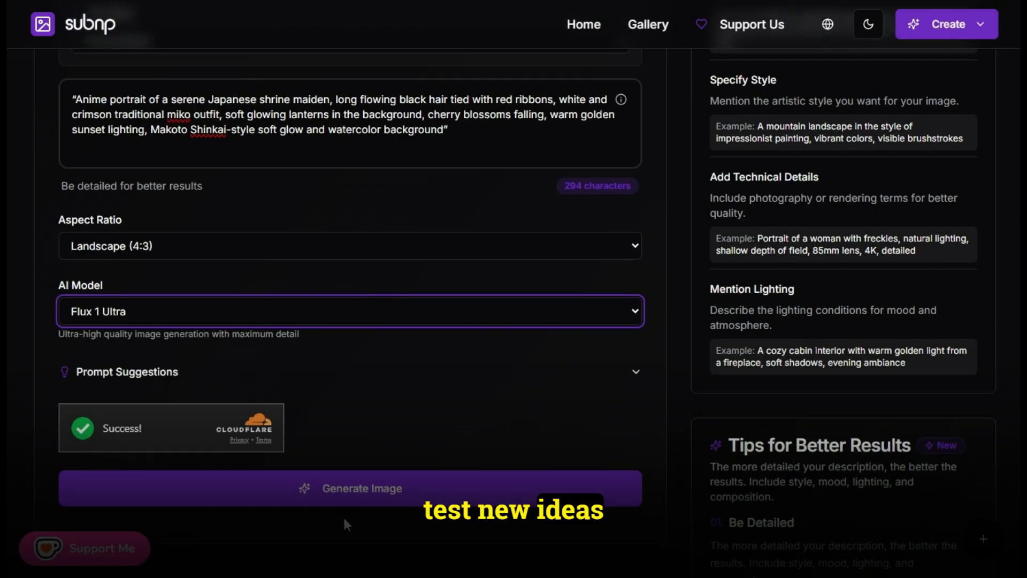
- Generate the anime portrait of the Japanese shrine maiden from the entered prompt
click(349, 485)
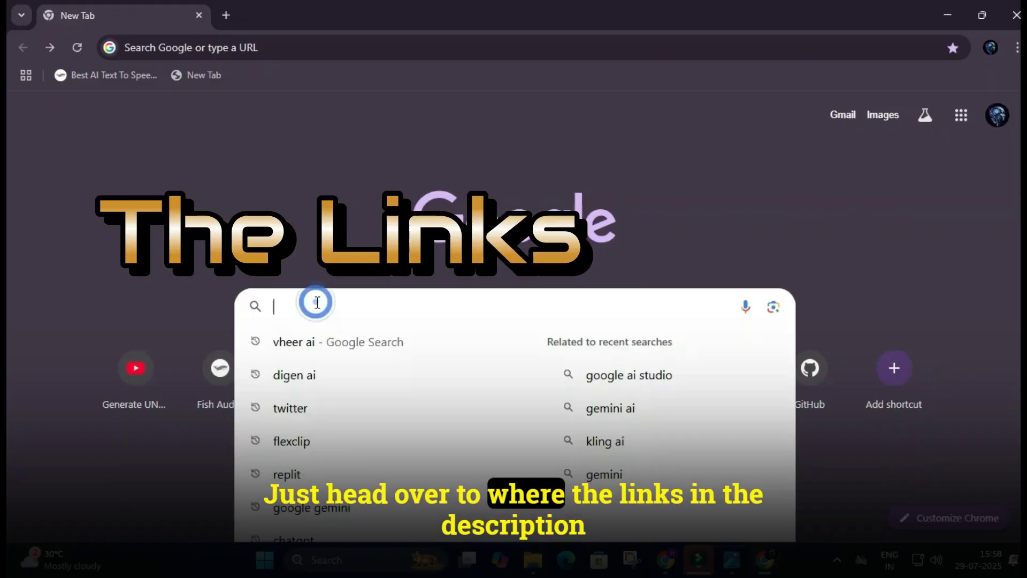
- Search Google for "vheer ai" from a new Chrome tab and open Vheer's AI Image To Video Generator page
click(321, 339)
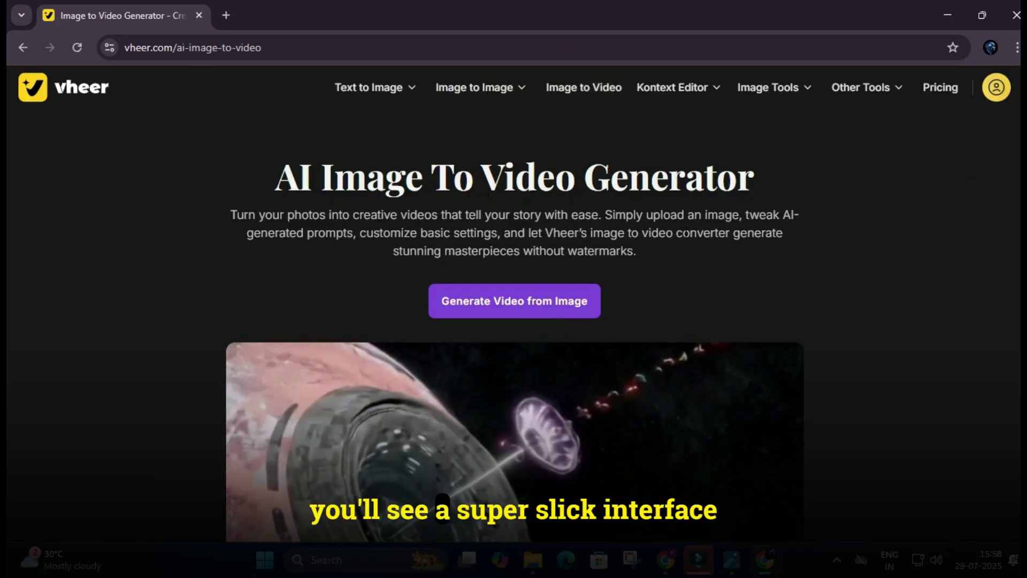
- Look over Vheer's image-to-video page, open the AI Text to Image Generator and launch its image generation workspace
scroll(772, 243, down, 3)
scroll(772, 243, down, 12)
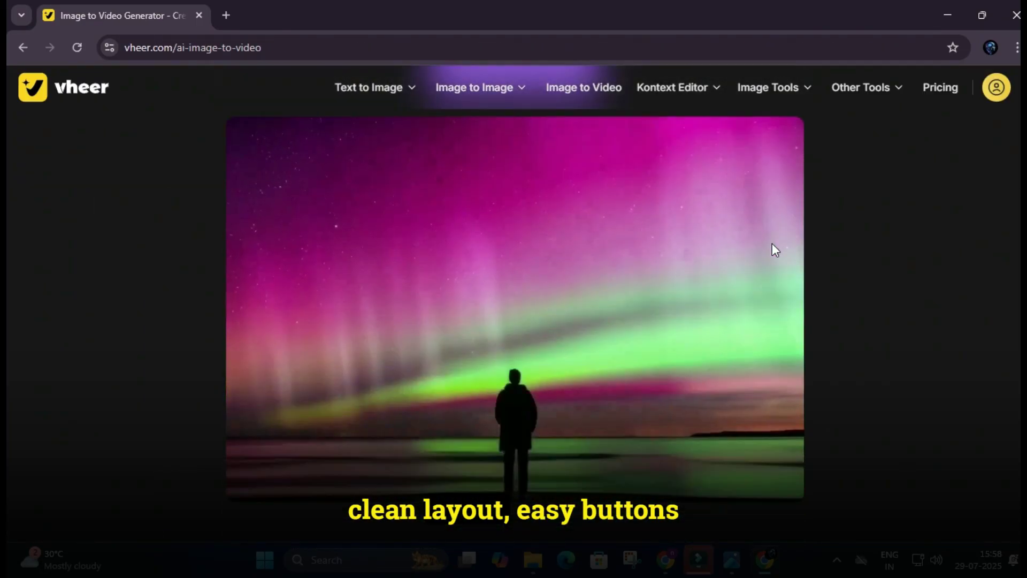
scroll(772, 243, up, 15)
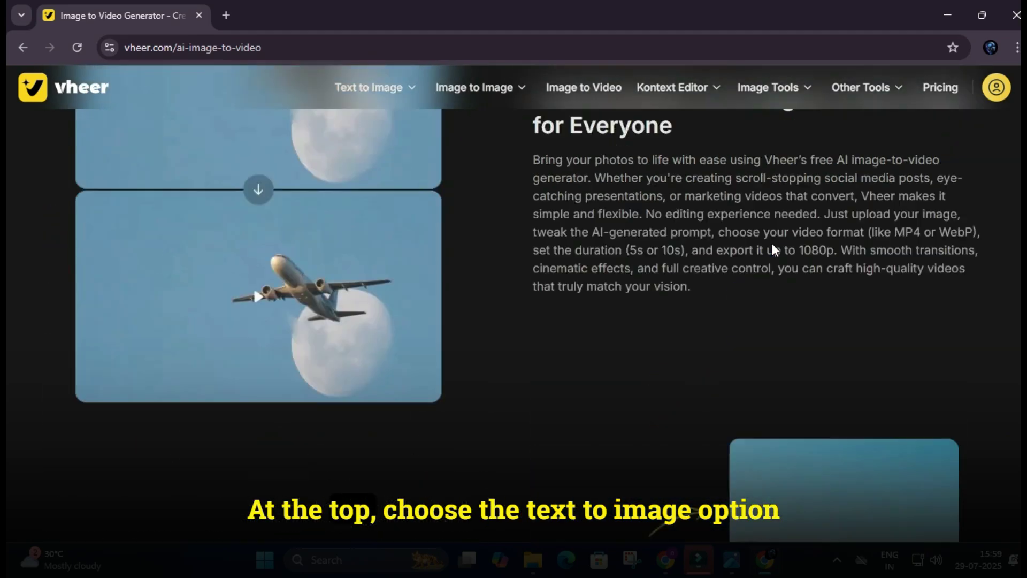
click(389, 92)
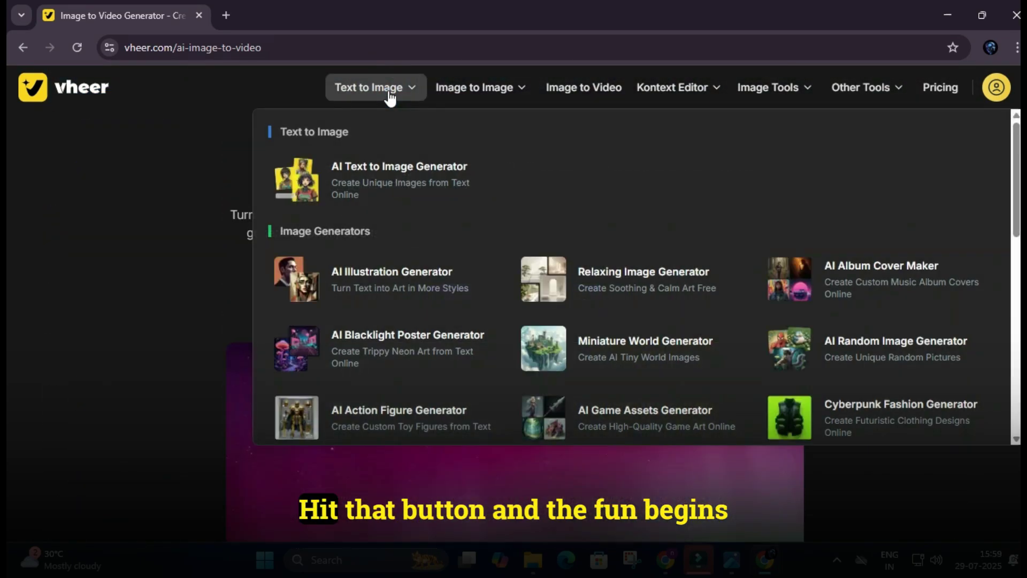
click(449, 191)
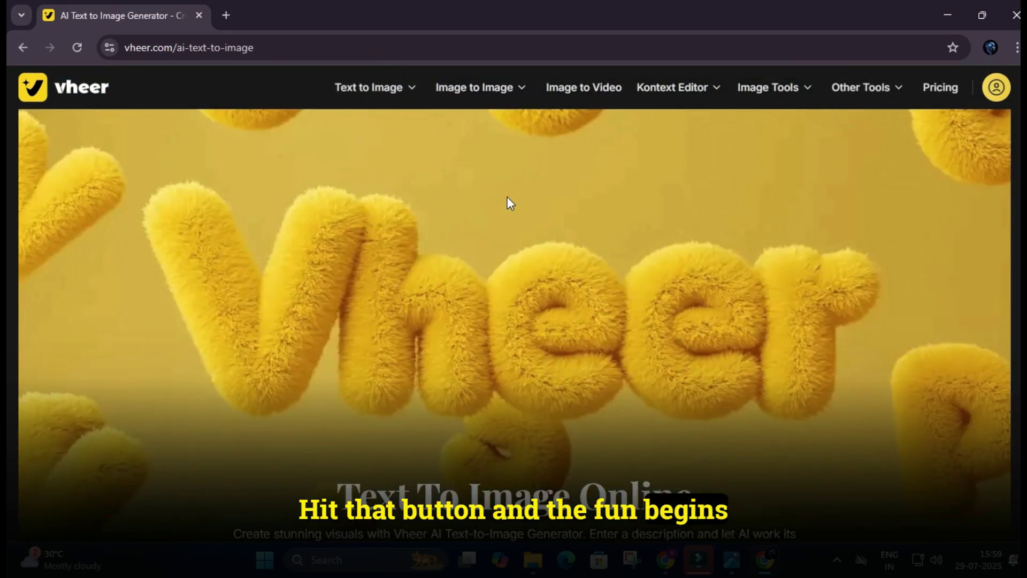
scroll(548, 315, down, 4)
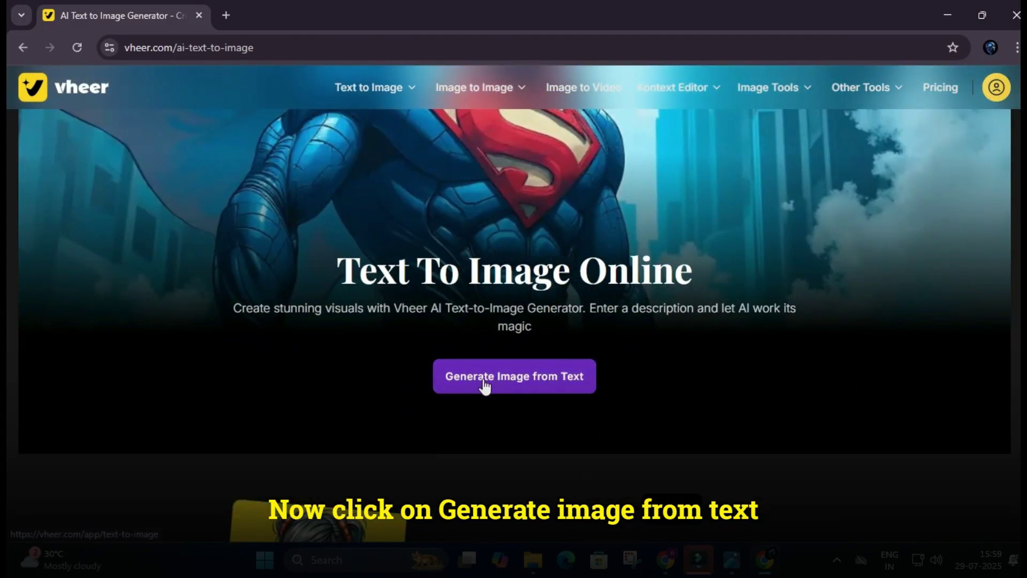
click(531, 387)
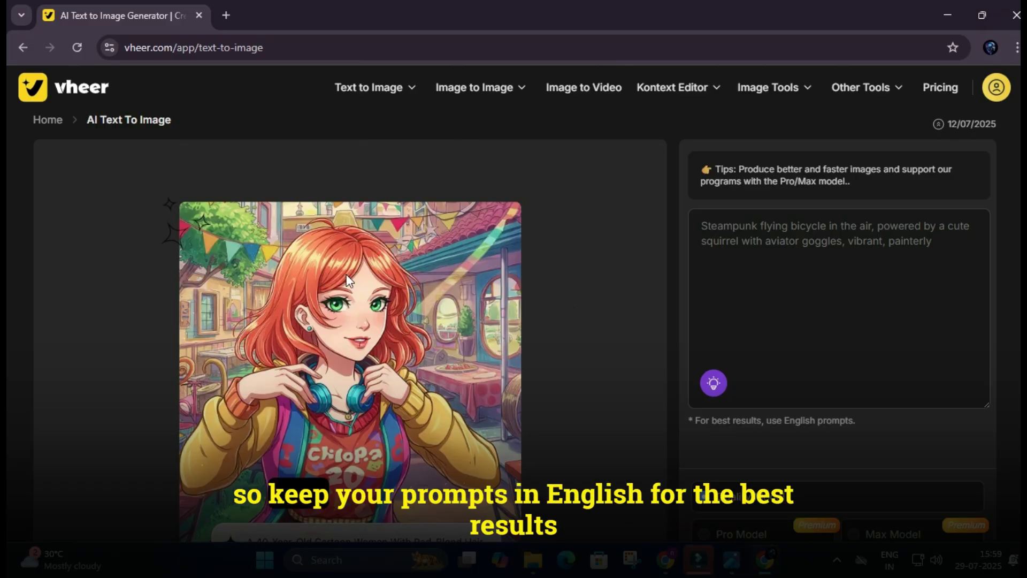
- Examine the text-to-image workspace, including the prompt field, model choices and the list of available aspect ratios
scroll(498, 333, down, 1)
scroll(498, 333, down, 1)
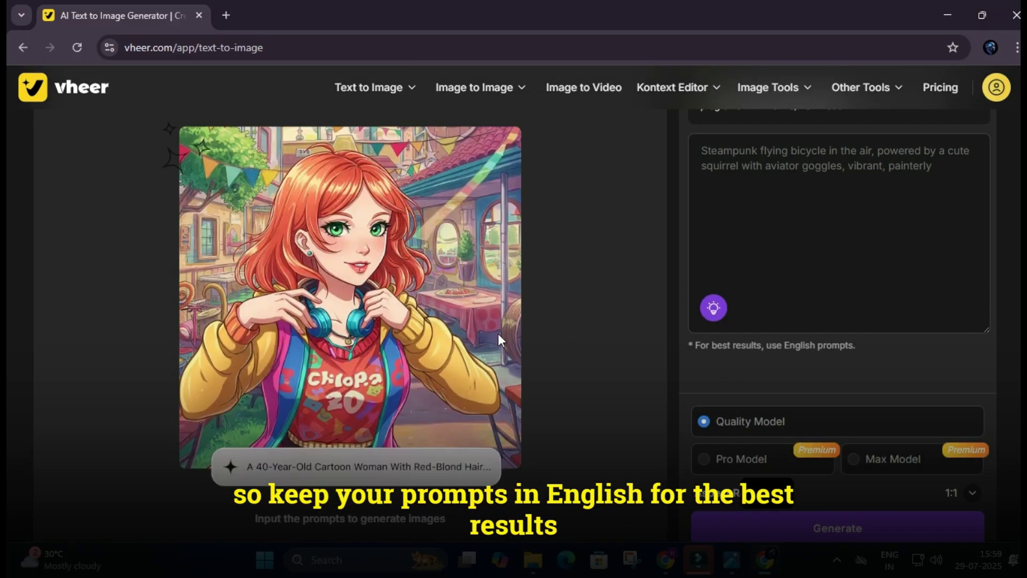
scroll(580, 337, up, 1)
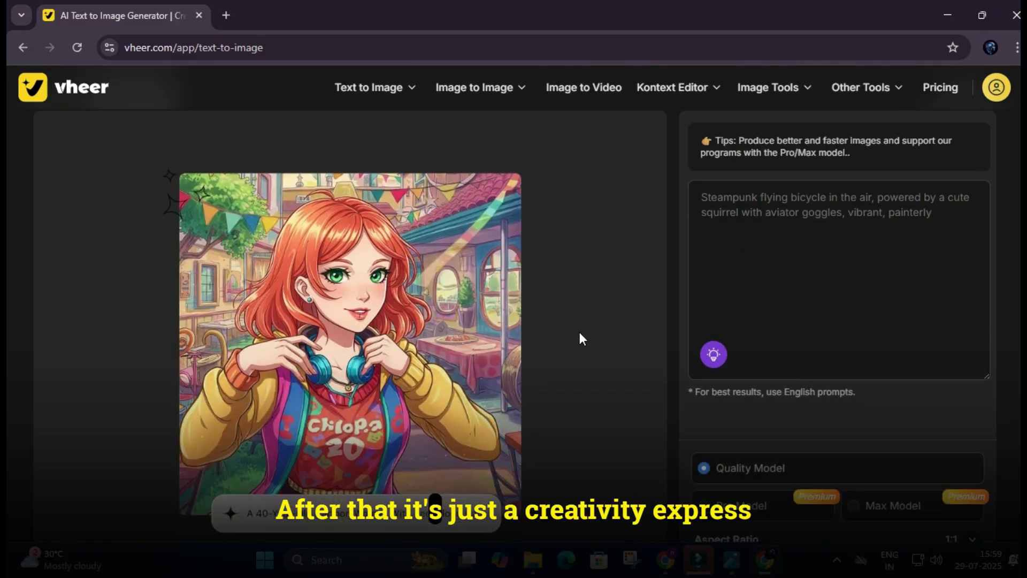
scroll(580, 332, down, 4)
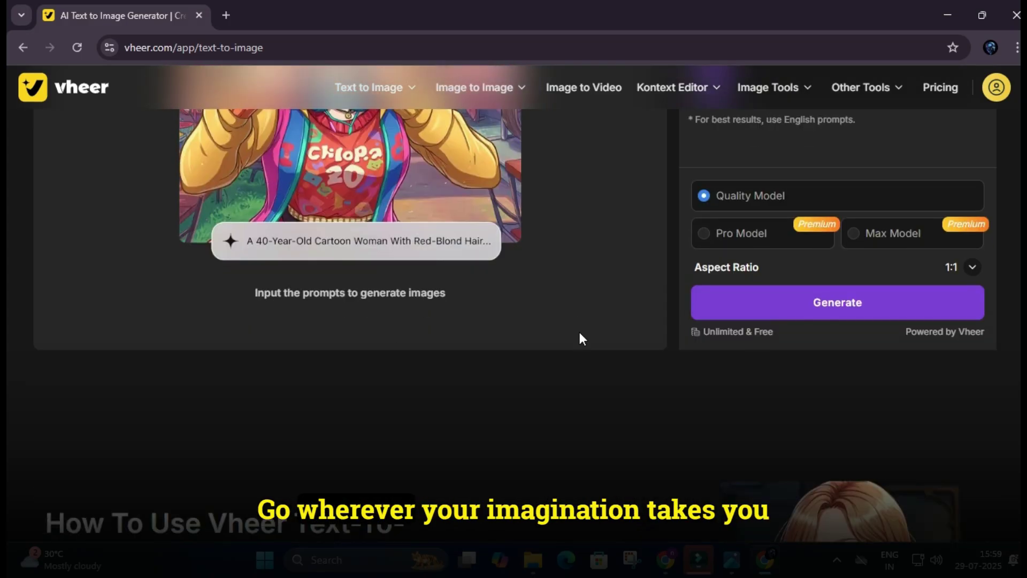
scroll(580, 332, up, 5)
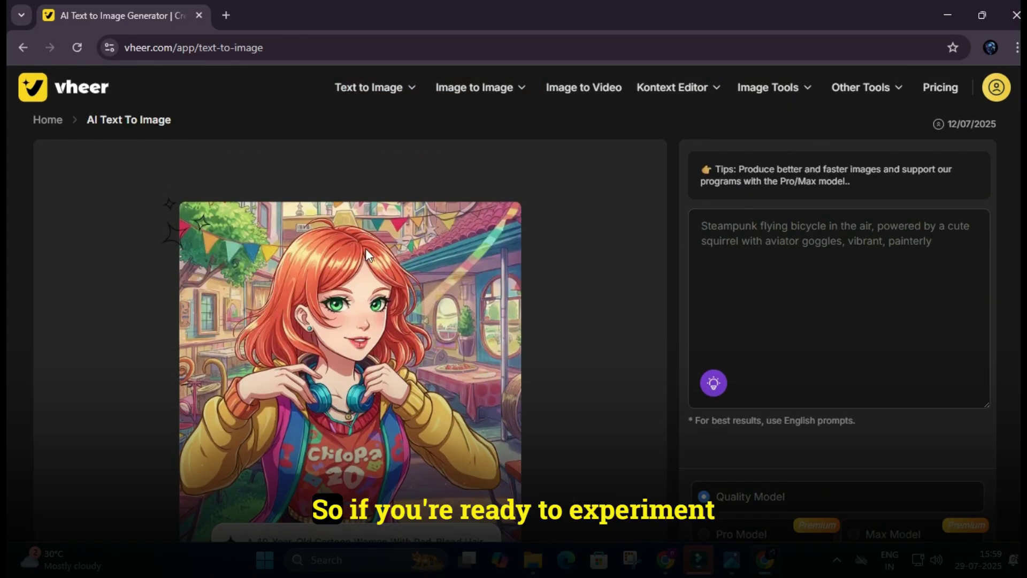
click(752, 310)
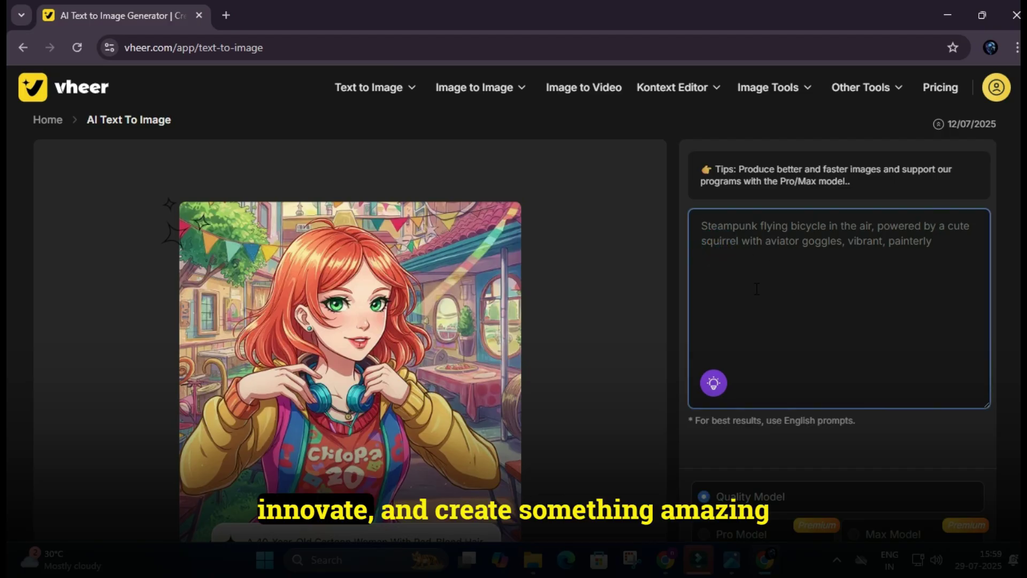
scroll(796, 323, down, 2)
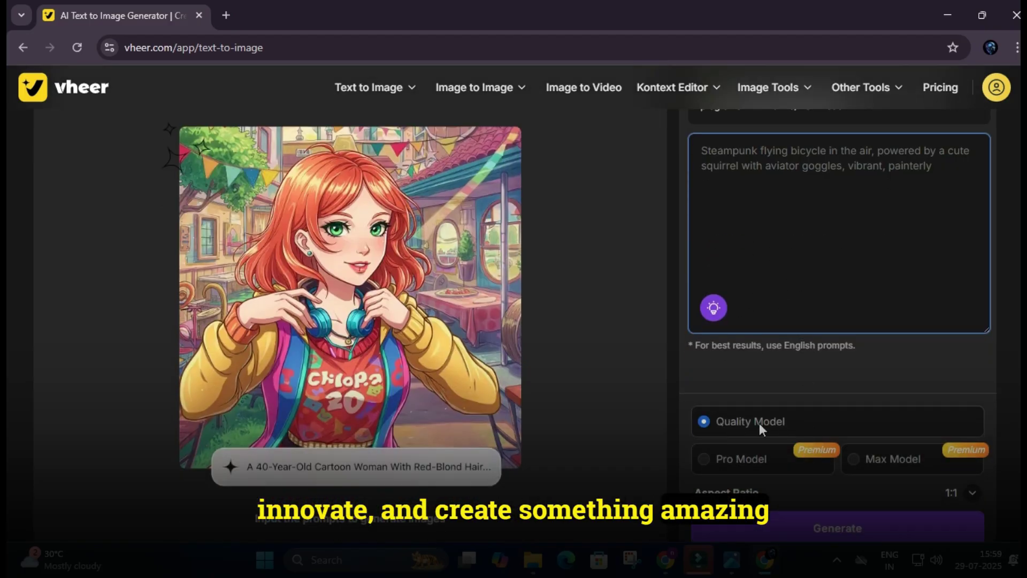
scroll(891, 474, down, 2)
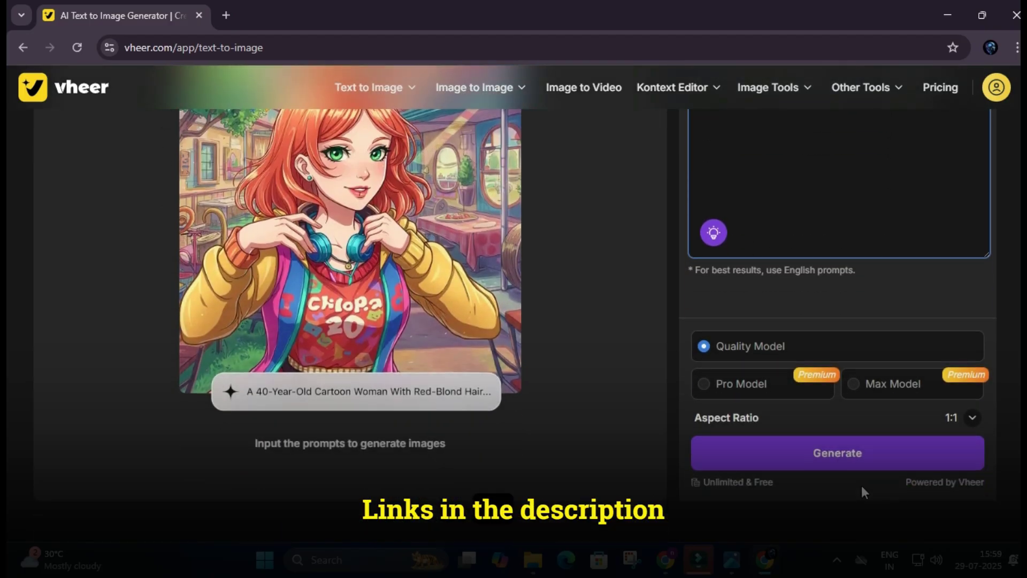
click(981, 416)
click(973, 420)
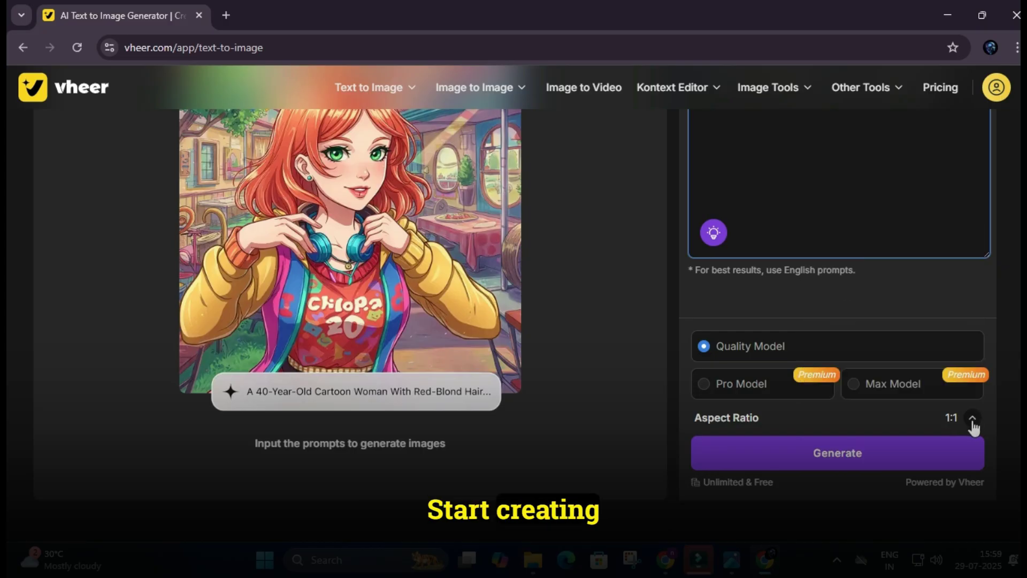
scroll(973, 428, down, 2)
click(972, 268)
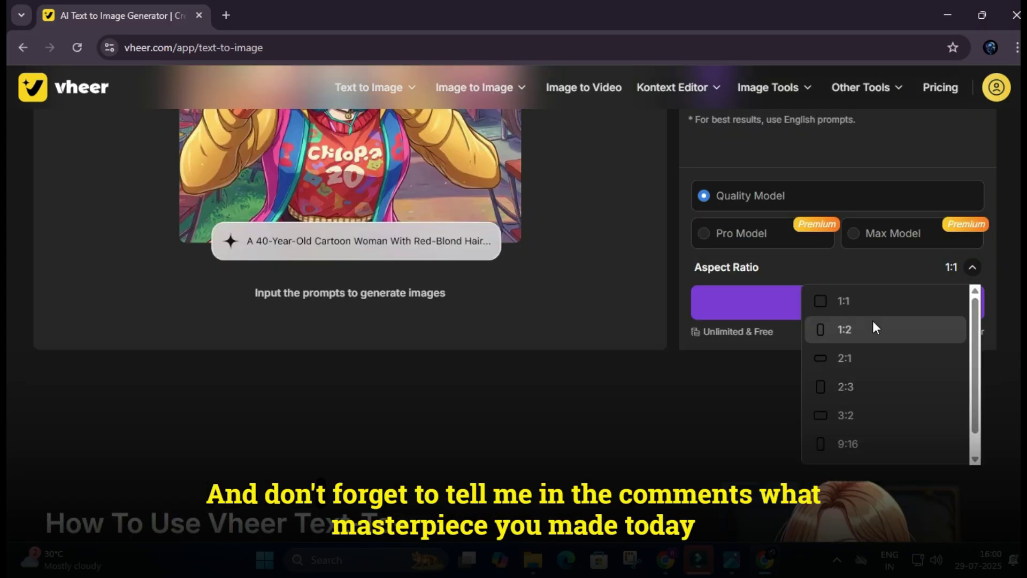
click(973, 268)
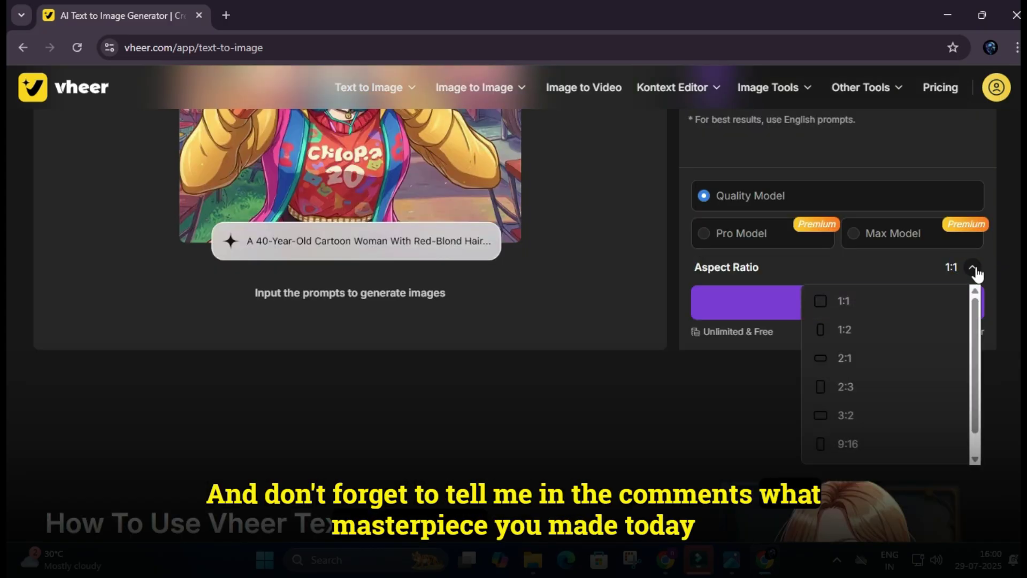
- Enter the prompt “Cartoon fox detective in a trench coat and hat, holding a magnifying glass, standing in a rainy neon-lit city alley, mysterious expression, Disney-meets-noir aesthetic”
scroll(863, 390, up, 5)
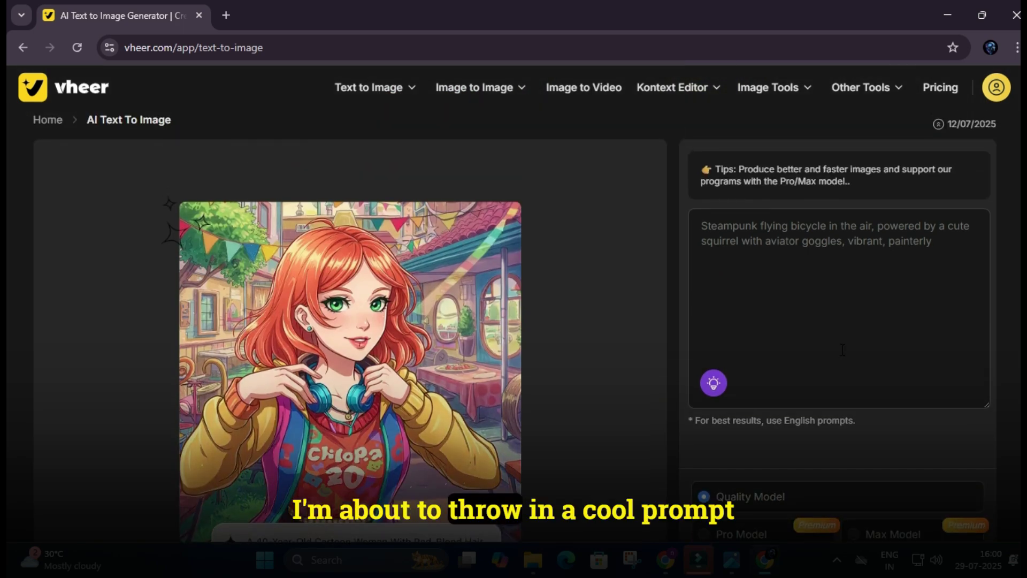
click(717, 223)
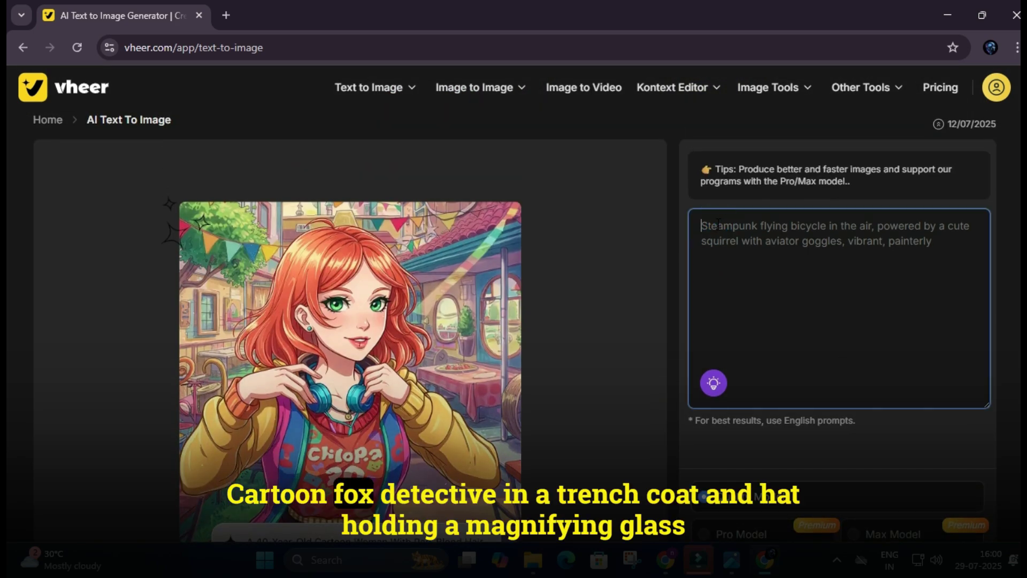
text("Cartoon fox detective in a trench coat and hat, holding a magnifying glass, standing in a rainy neon-lit city alley, mysterious expression, Disney-meets-noir aesthetic")
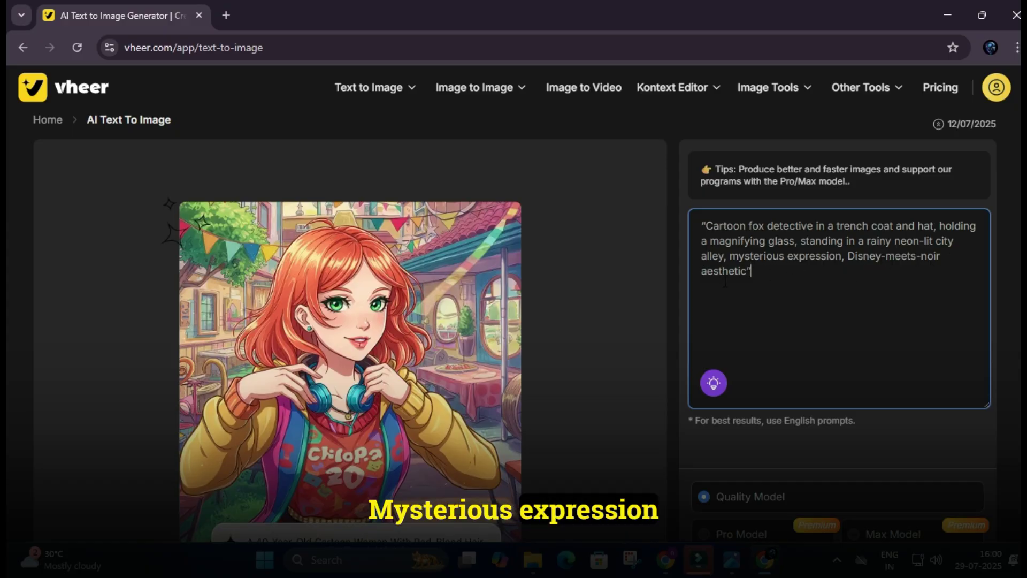
- Set the aspect ratio to 3:2 and generate the fox detective image with the Quality Model
scroll(806, 284, down, 1)
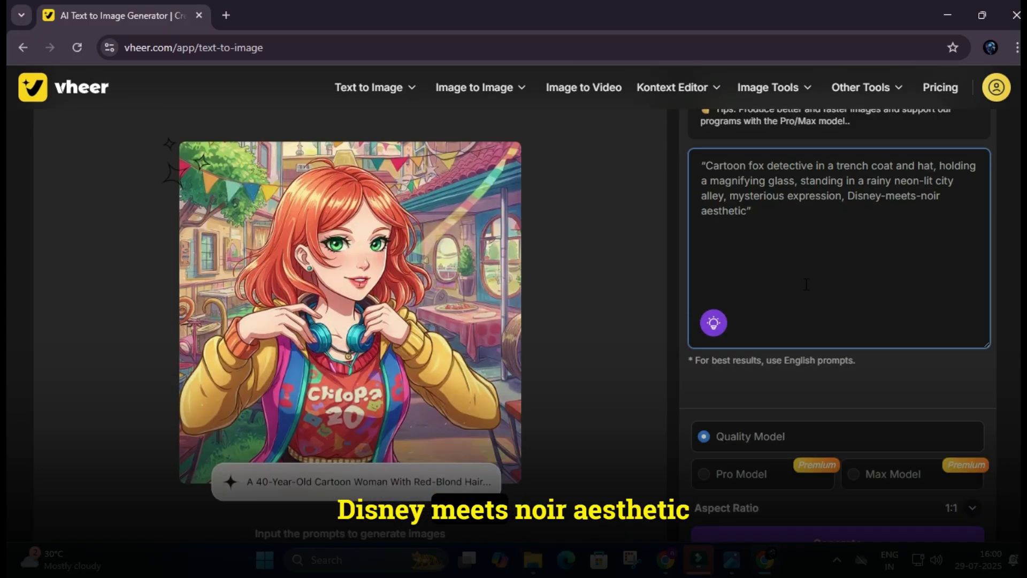
scroll(812, 284, down, 1)
click(968, 421)
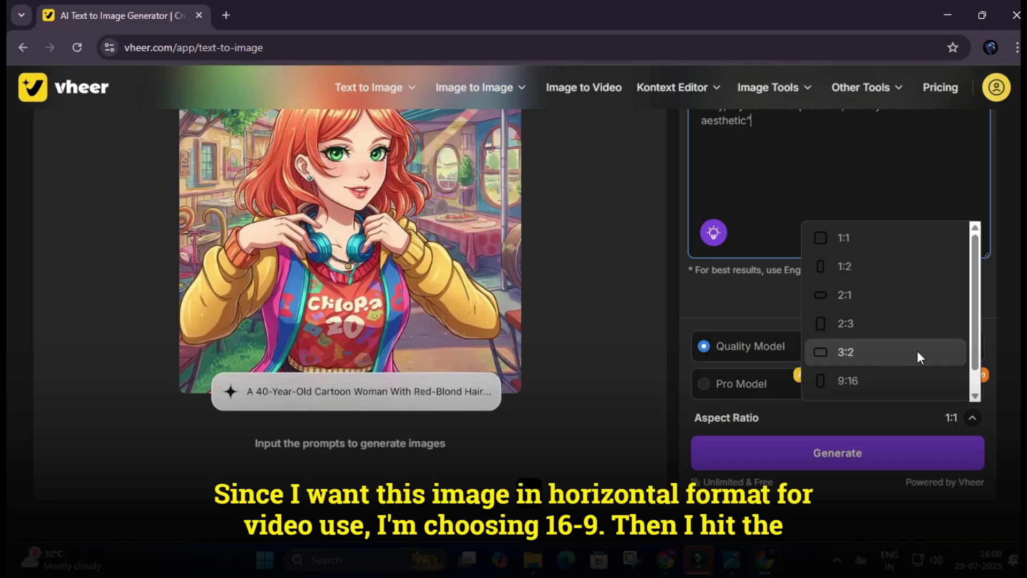
click(880, 357)
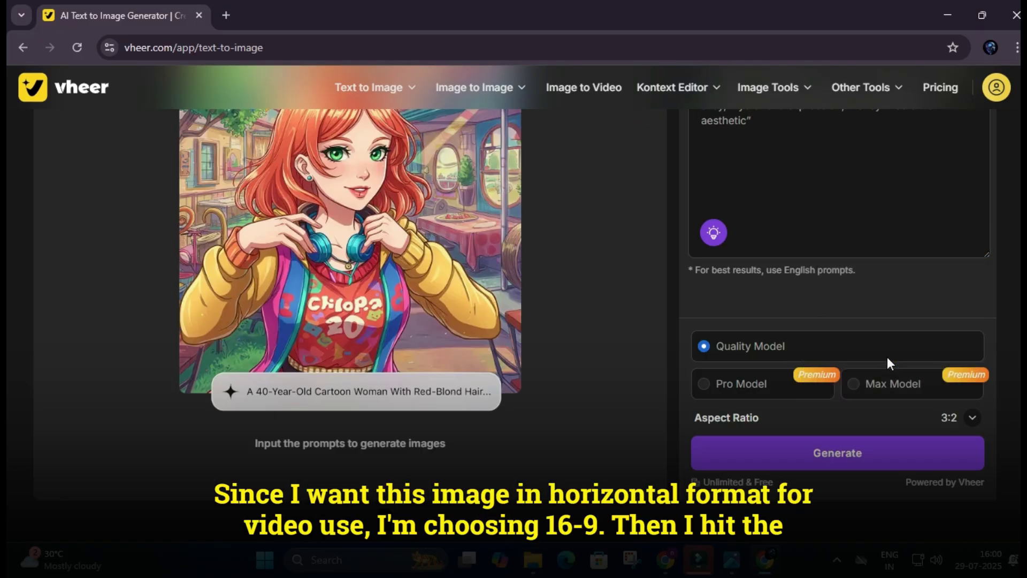
click(816, 466)
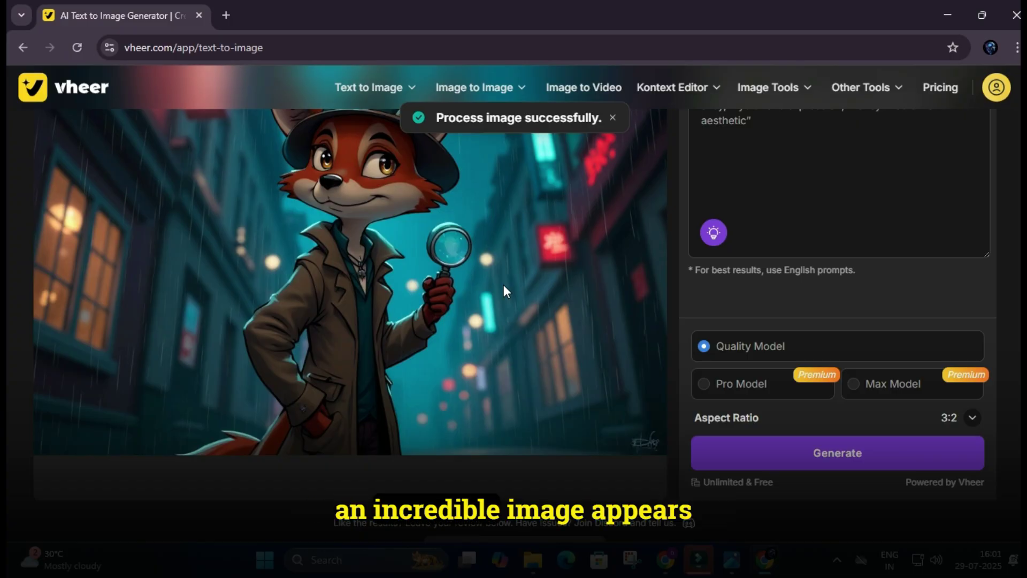
- Review the generated fox detective image and download it
scroll(504, 289, up, 2)
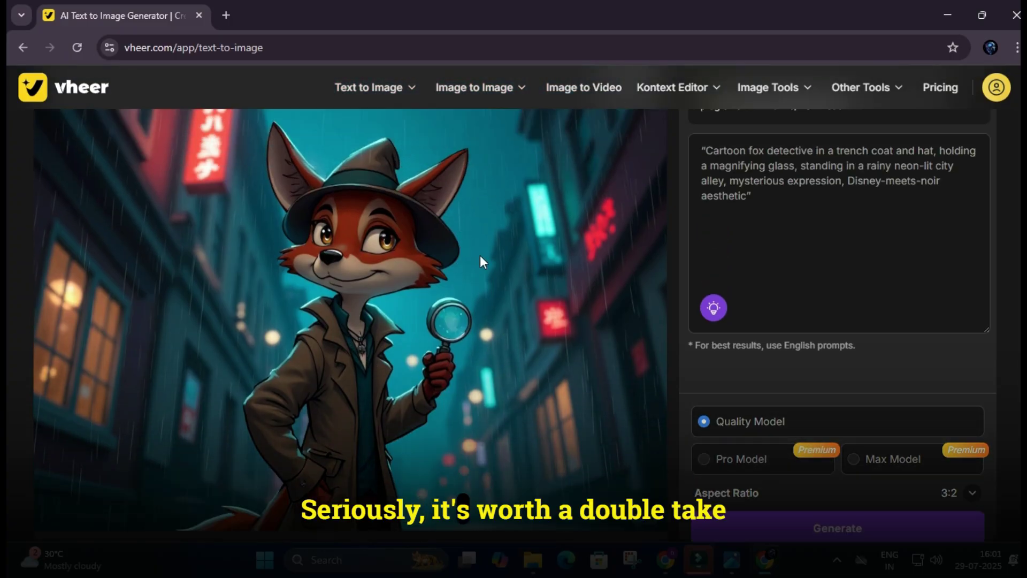
scroll(484, 328, up, 2)
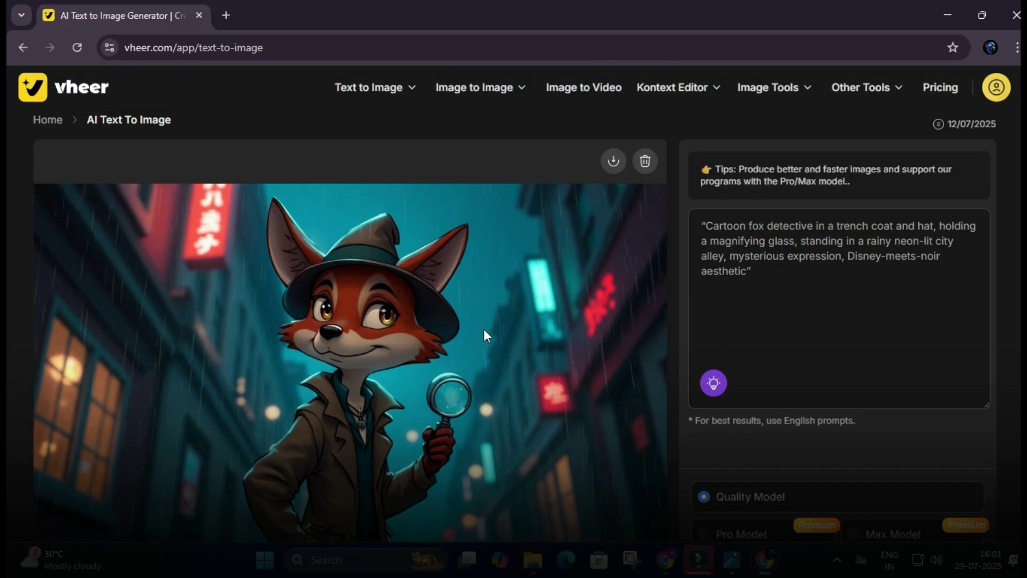
scroll(484, 329, down, 4)
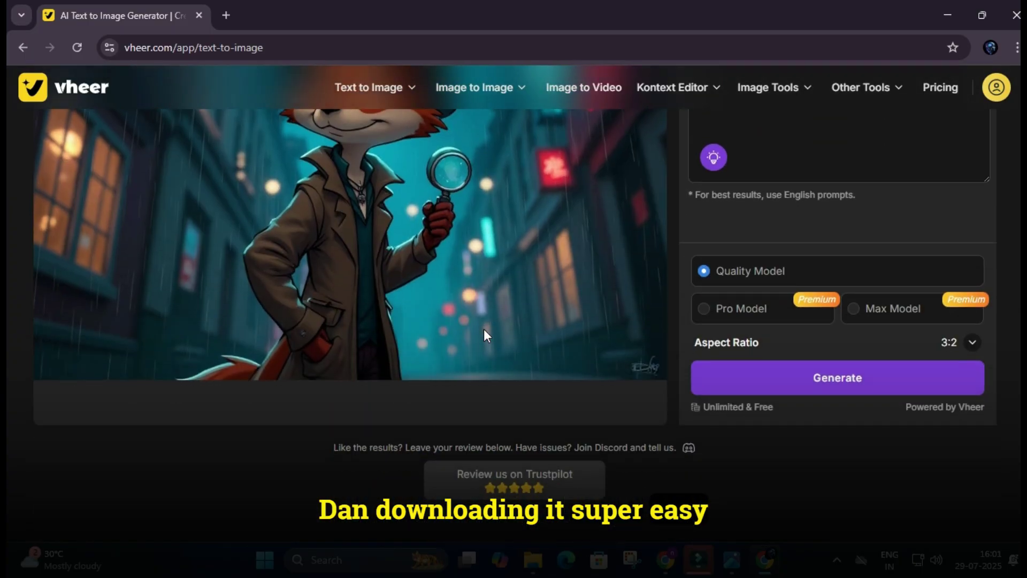
scroll(484, 329, up, 4)
scroll(482, 331, down, 2)
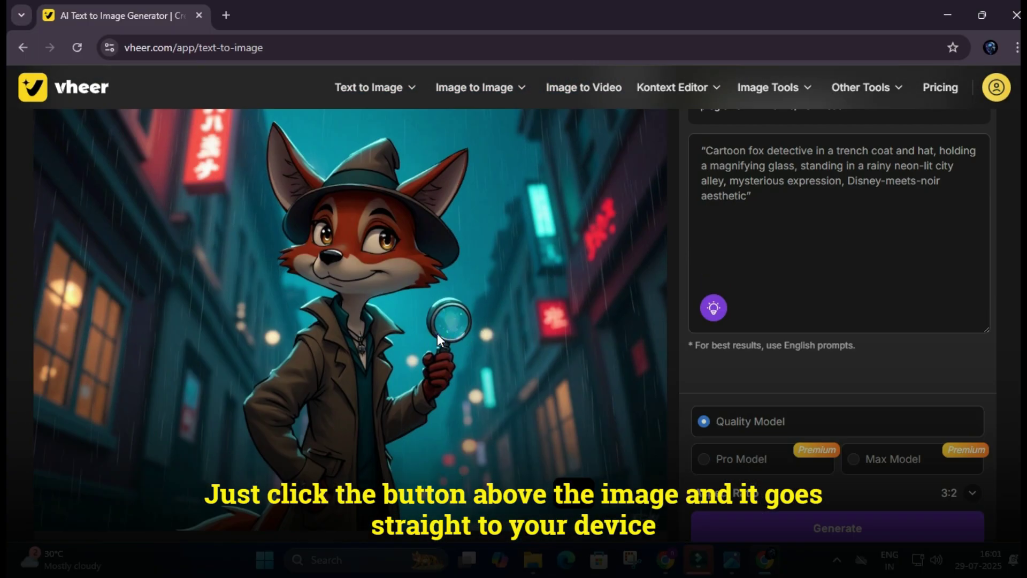
scroll(463, 336, up, 2)
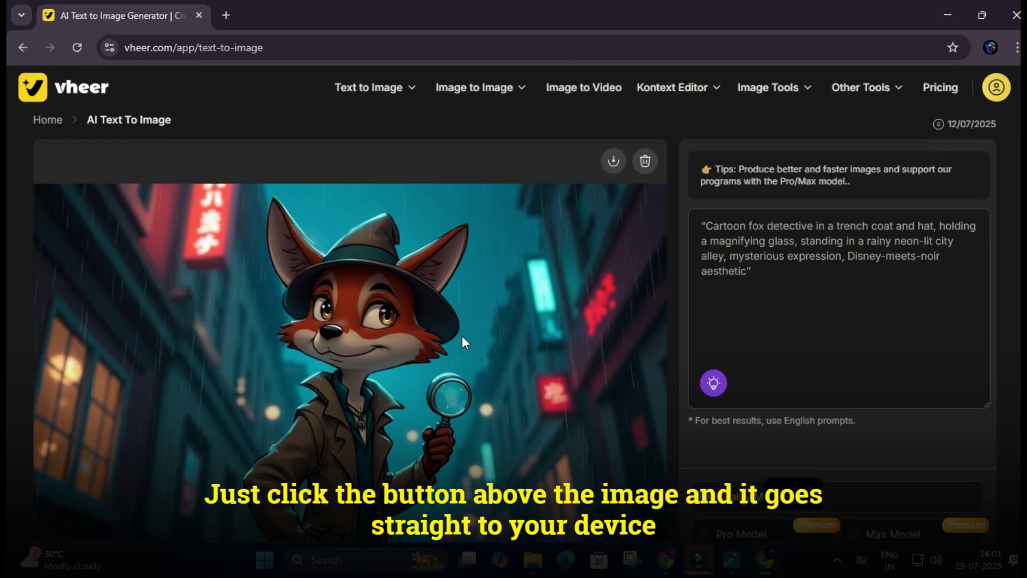
click(614, 161)
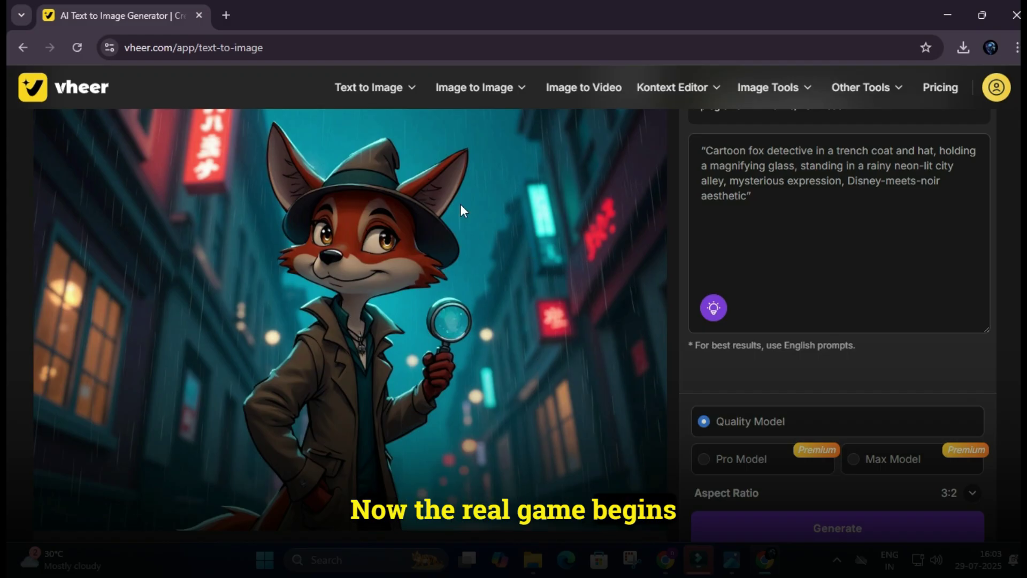
- Open Vheer's Image to Video workspace and upload the downloaded fox detective image
click(586, 93)
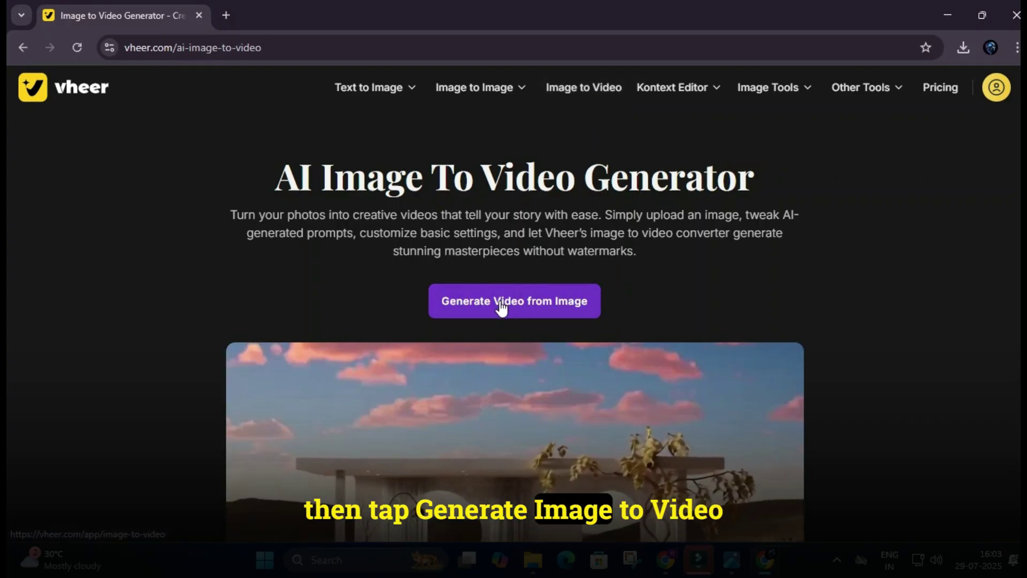
click(501, 306)
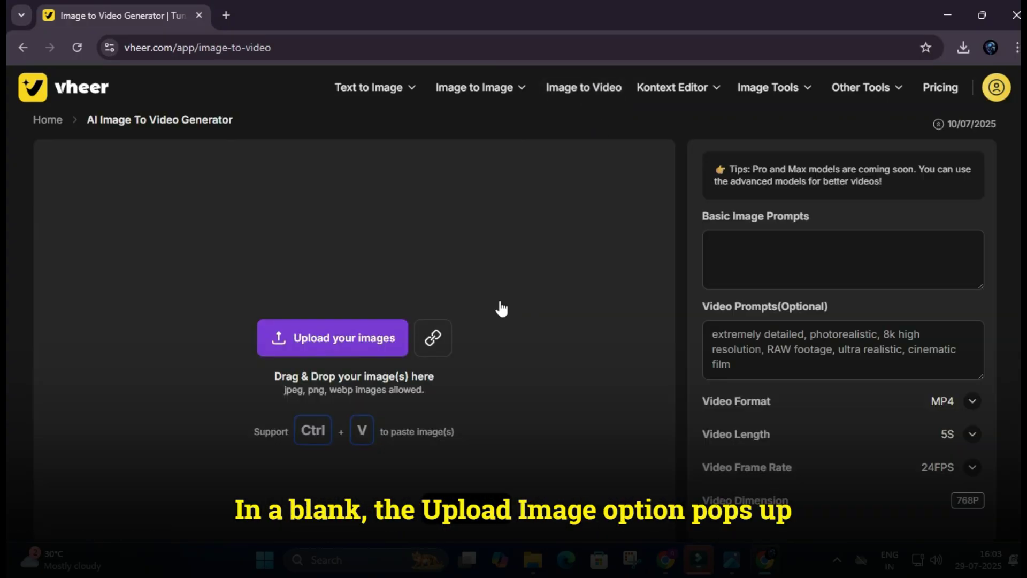
click(327, 337)
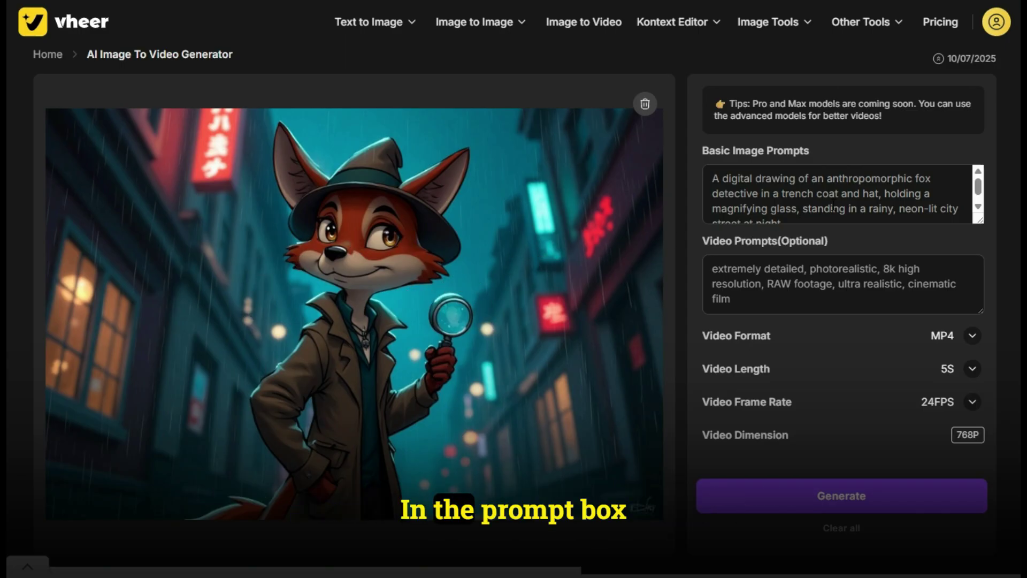
- Replace the video prompt with “Cartoon parrot pirate captain with an eyepatch, gold hoop earring, small cutlass in wing, tattered coat, standing on a treasure chest on a tropical island, bright colorful Pixar-style design”
scroll(840, 205, down, 1)
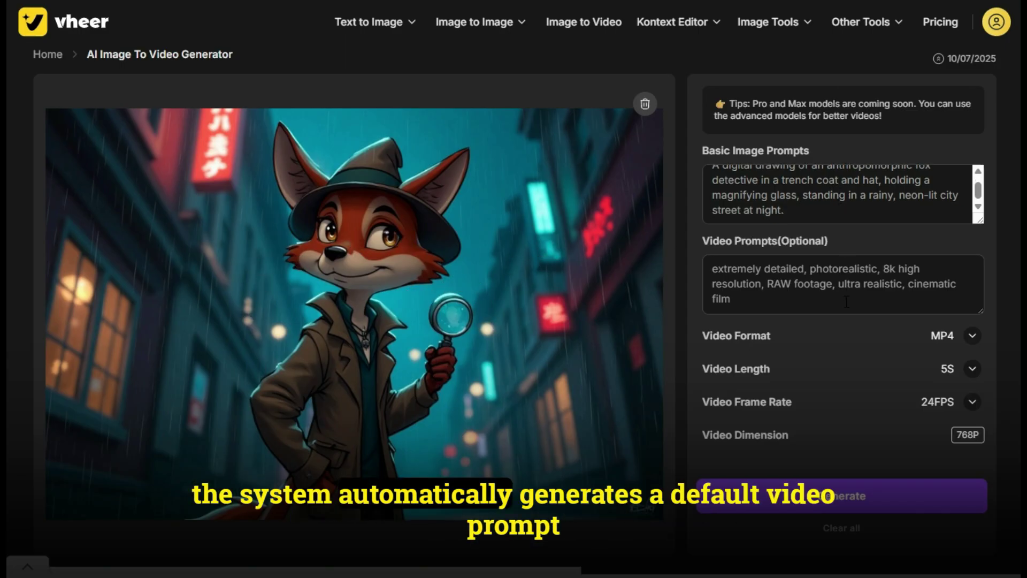
click(811, 306)
drag(712, 298, 688, 255)
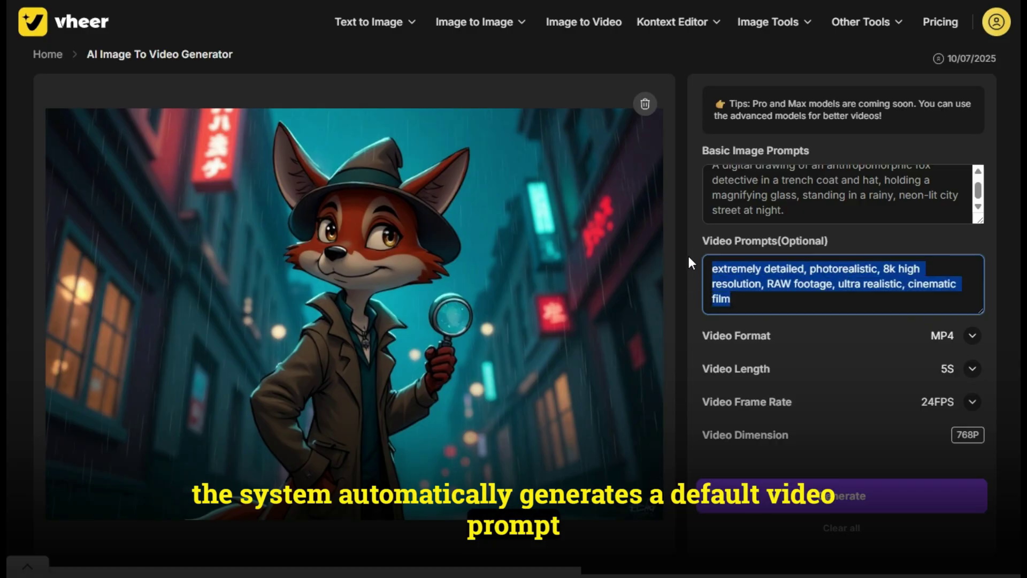
text("Cartoon parrot pirate captain with an eyepatch, gold hoop earring, small cutlass in wing, tattered coat, standing on a treasure chest on a tropical island, bright colorful Pixar-style design")
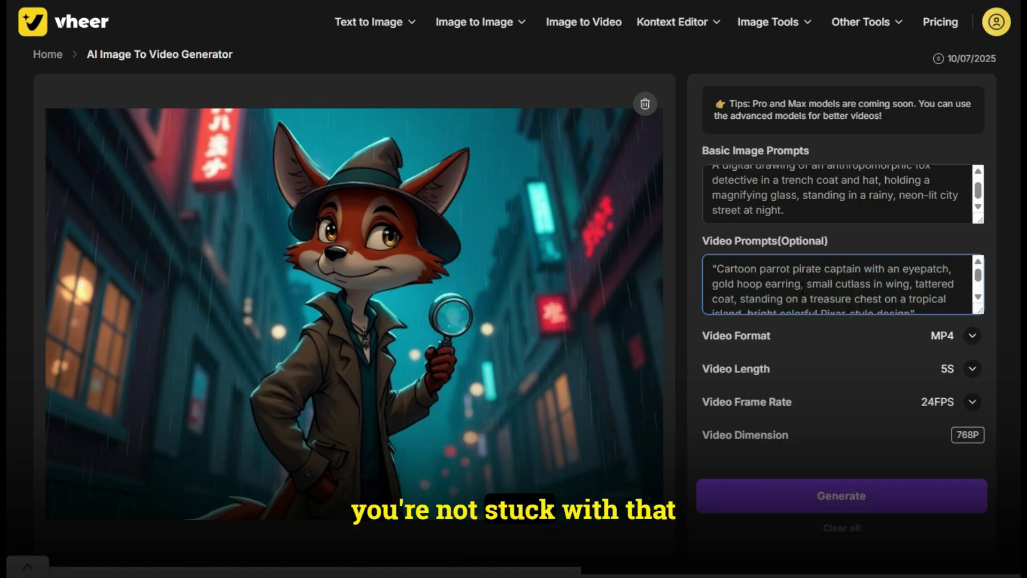
- Enter the video prompt “Cartoon fox detective in a trench coat and hat, holding a magnifying glass, standing in a rainy neon-lit city alley, mysterious expression, Disney-meets-noir aesthetic”
scroll(847, 288, down, 1)
drag(929, 277, 675, 247)
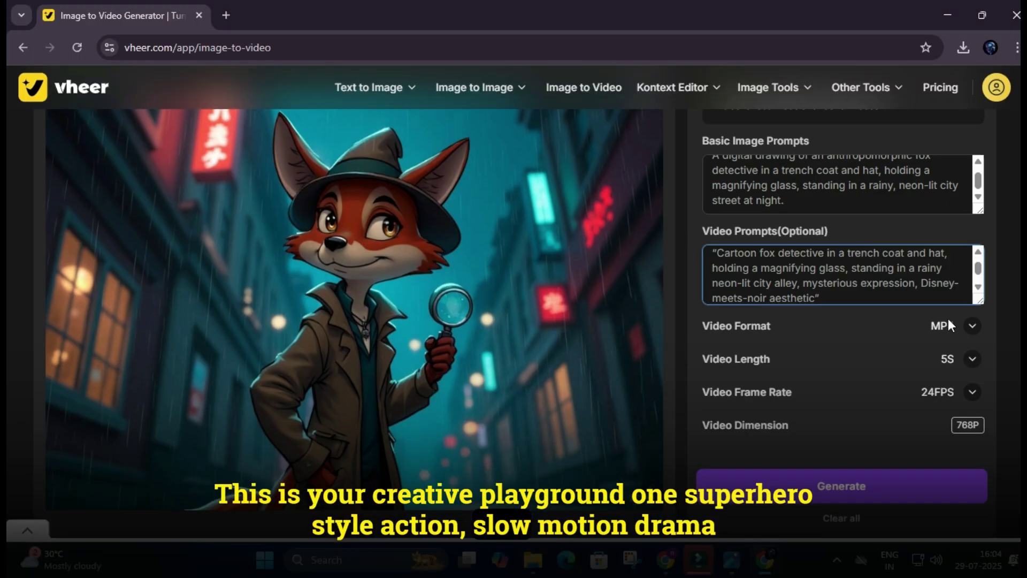
- Check the video format and length options, set the frame rate to 24fps and generate the fox detective video
click(973, 328)
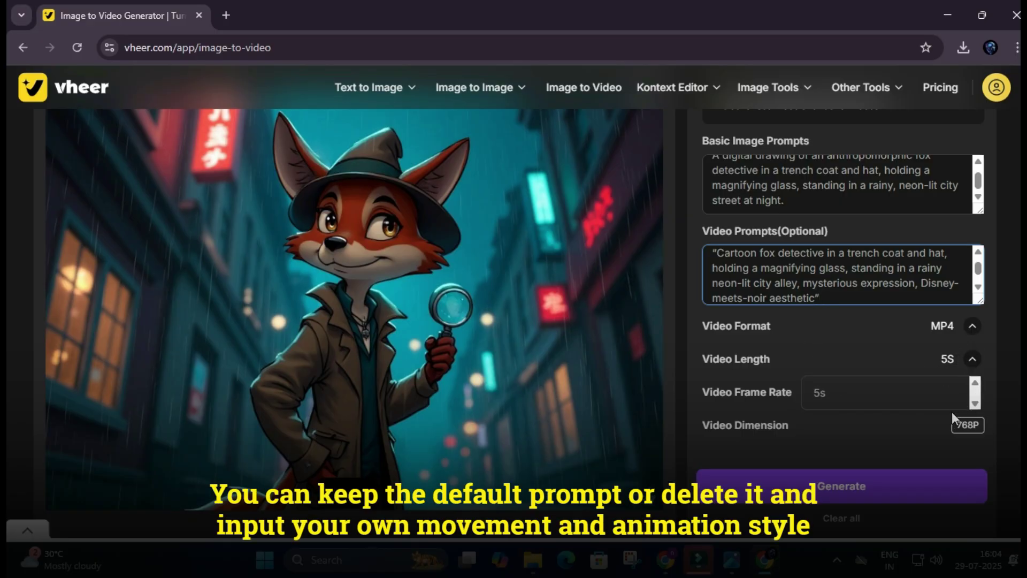
click(993, 395)
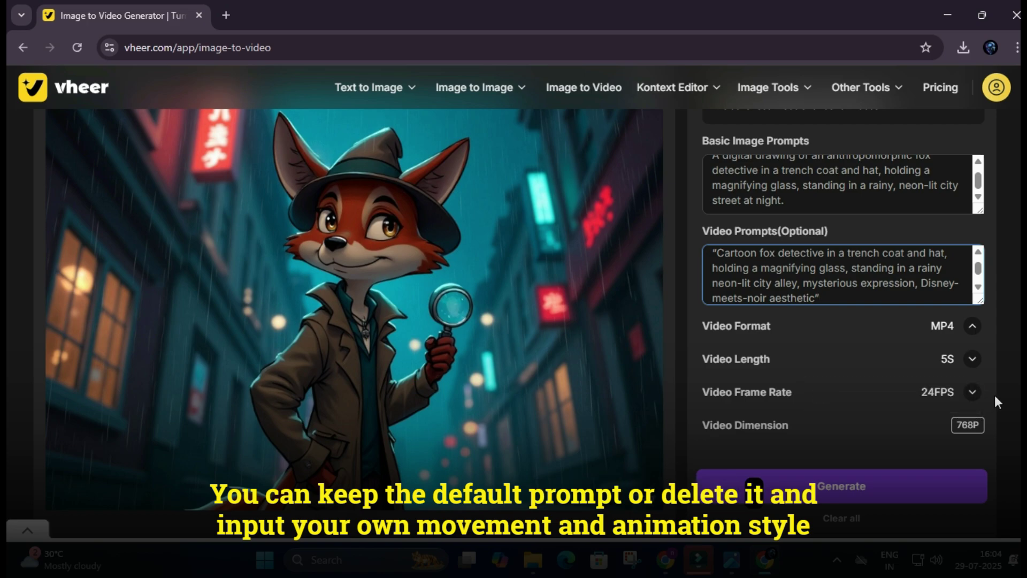
click(972, 392)
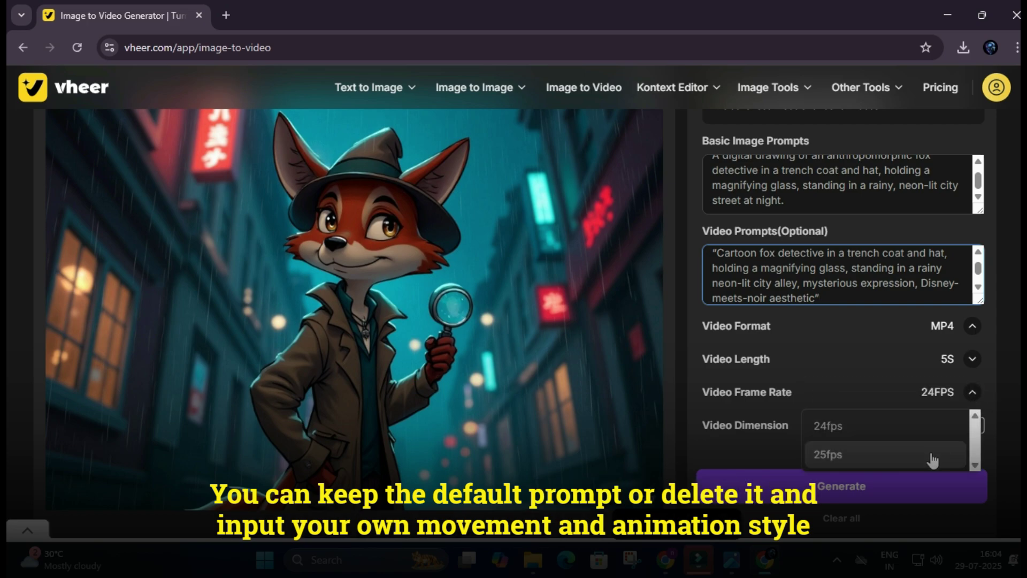
click(933, 426)
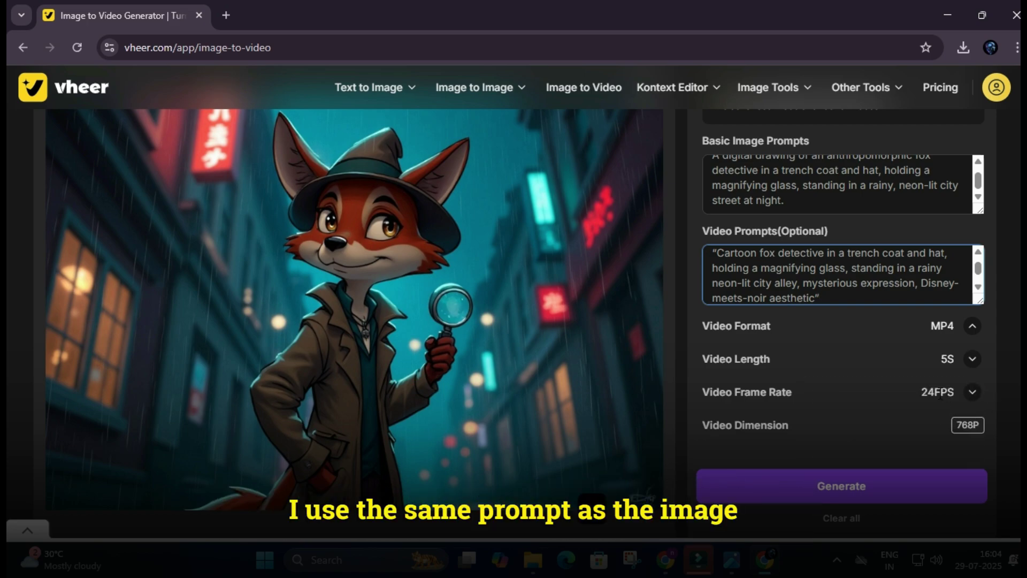
click(837, 486)
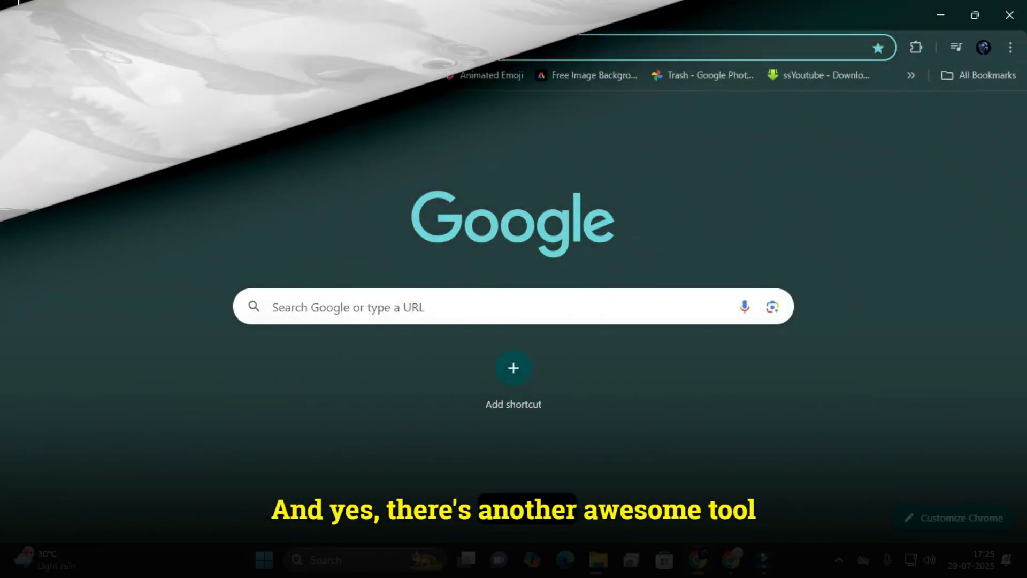
click(270, 49)
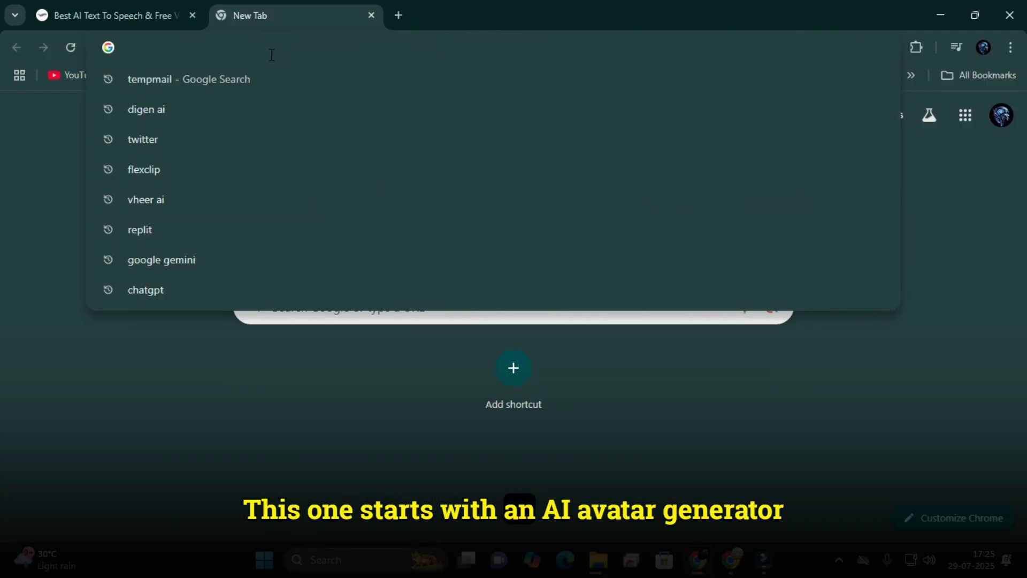
text(https://hunyuan.tencent.com/)
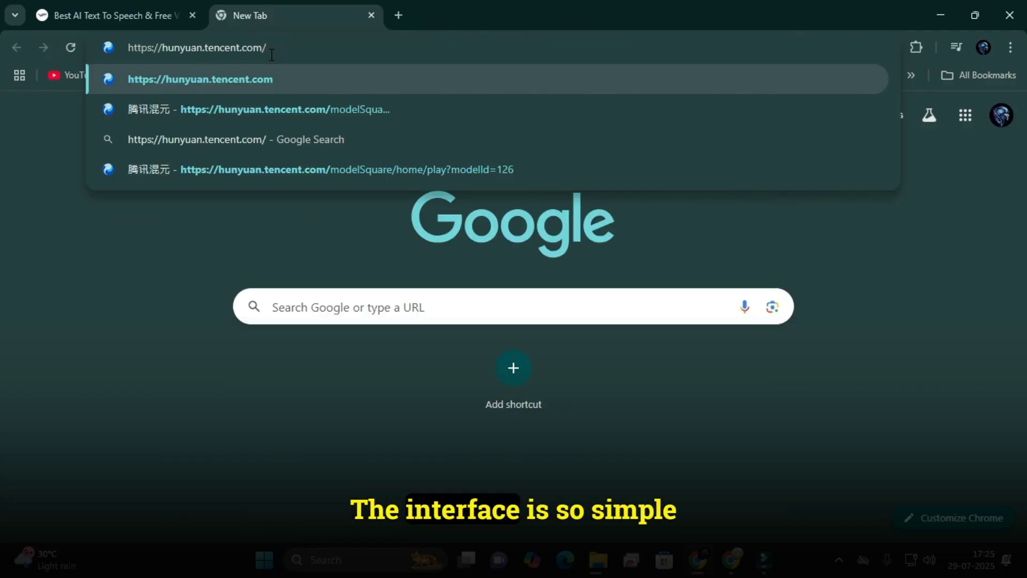
key(Return)
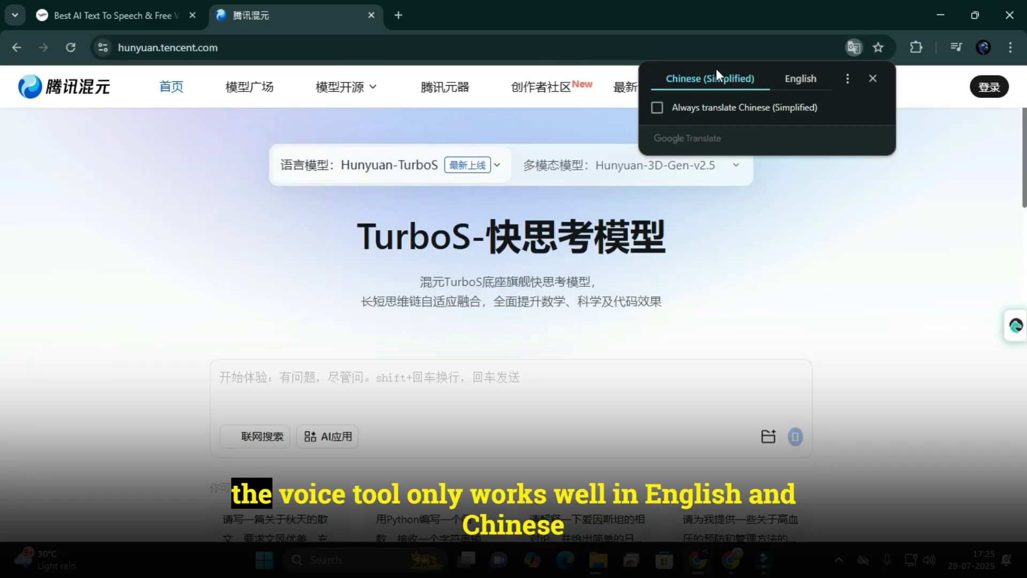
click(811, 78)
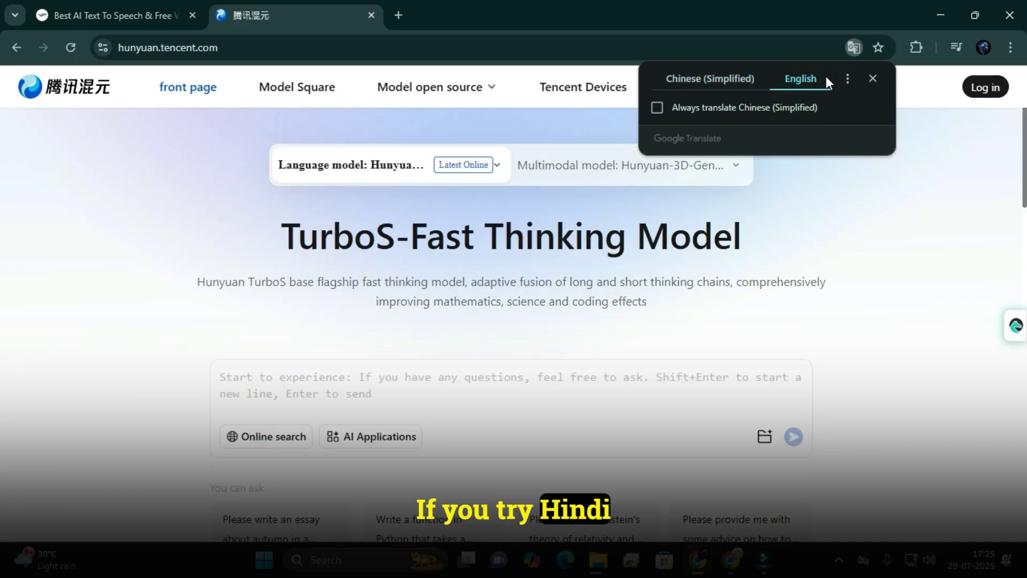
click(876, 79)
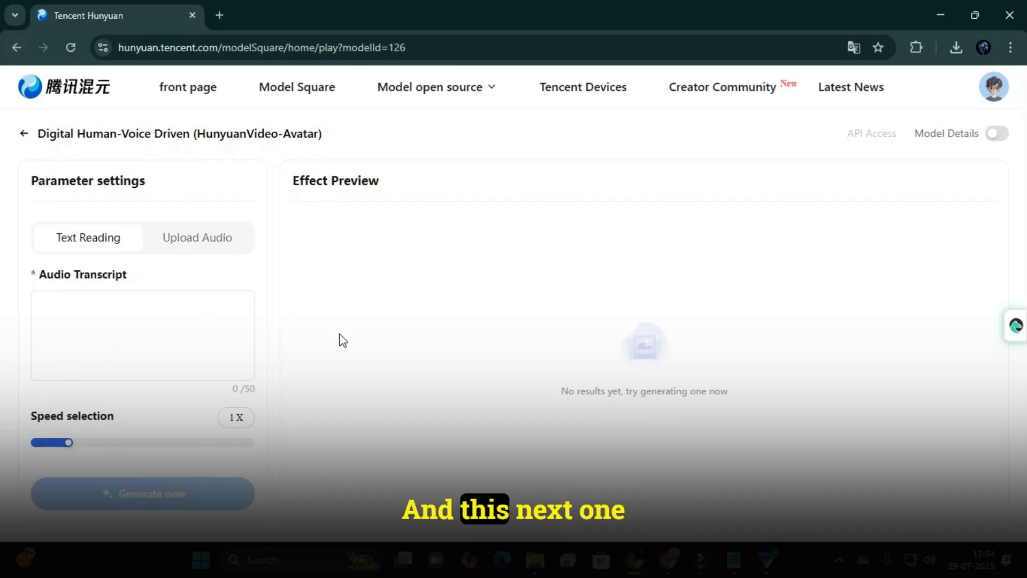
- Upload the [Miku] MP3 clip as the avatar's audio, and add the image of the girl at her desk
click(197, 247)
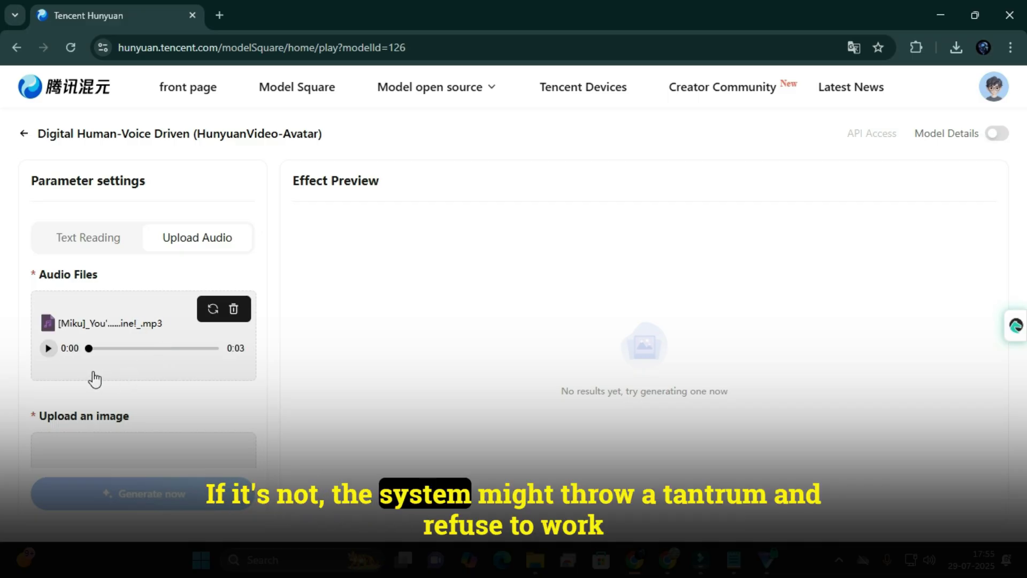
click(48, 348)
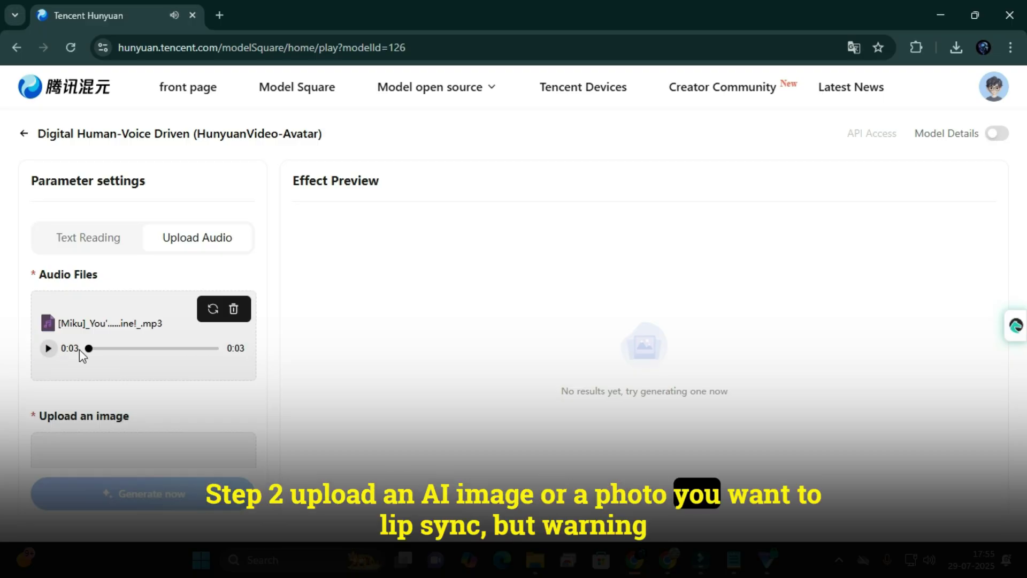
scroll(107, 364, down, 3)
click(129, 381)
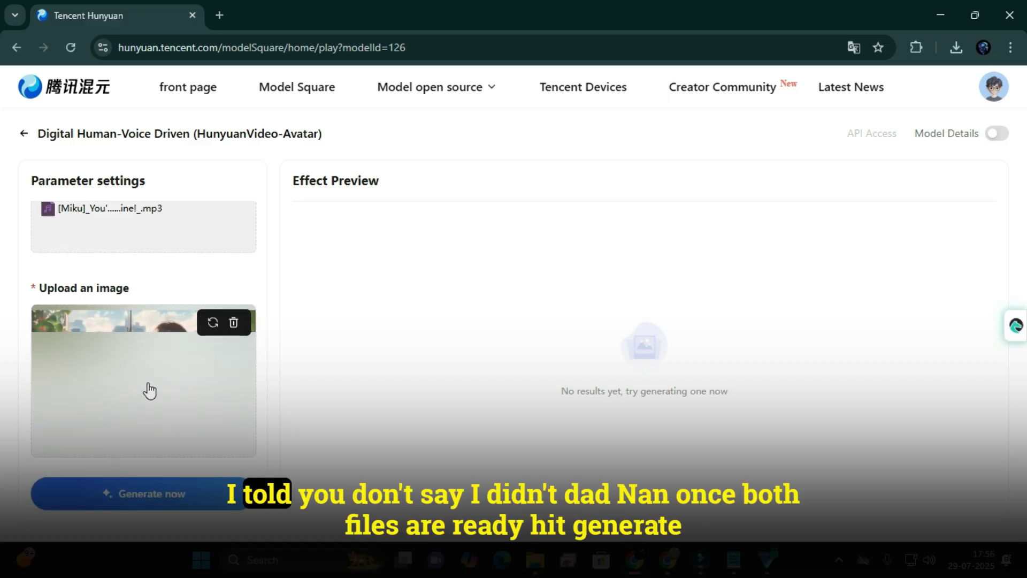
- Generate the voice-driven avatar video and play the result in the preview
click(142, 497)
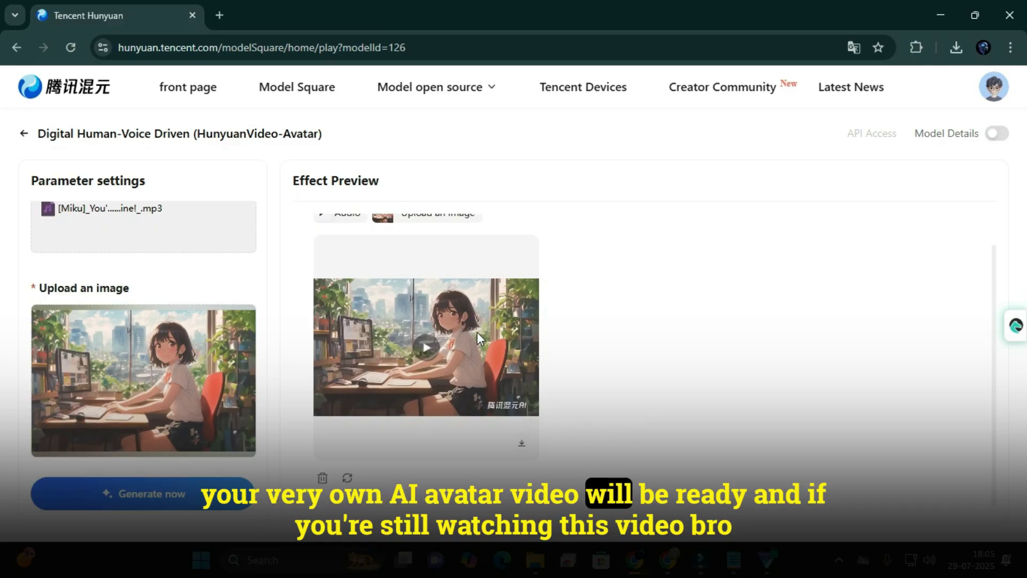
click(416, 343)
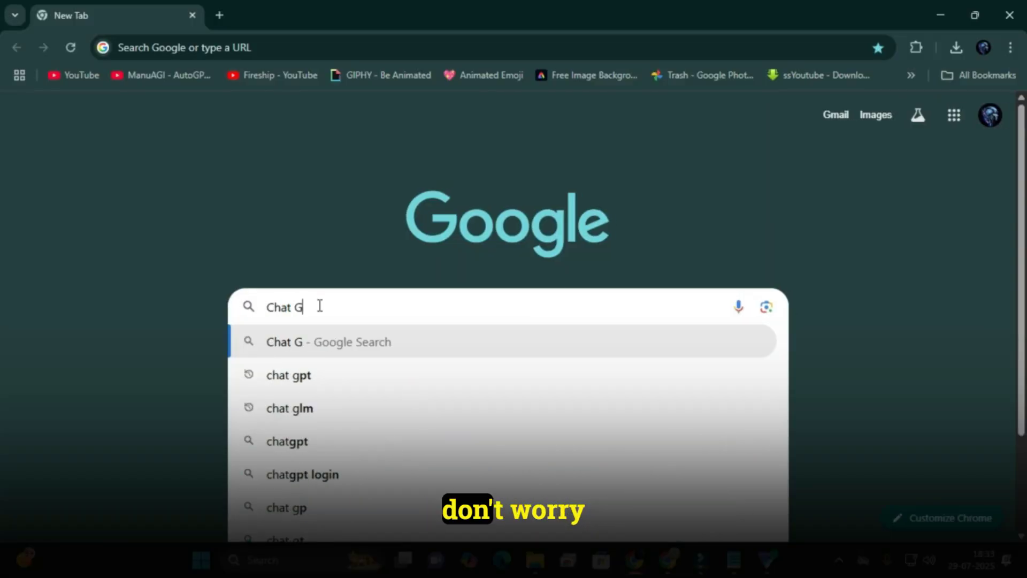
- Open the chatglm.cn site from a Google search for “Chat GLM” and translate it into English, dismissing the promotional pop-up
key(Return)
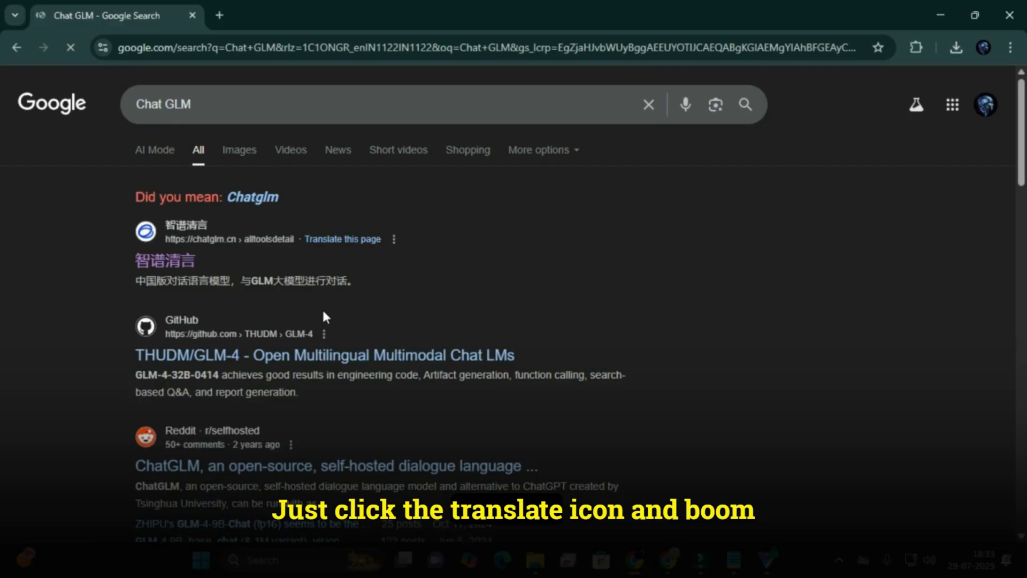
click(172, 252)
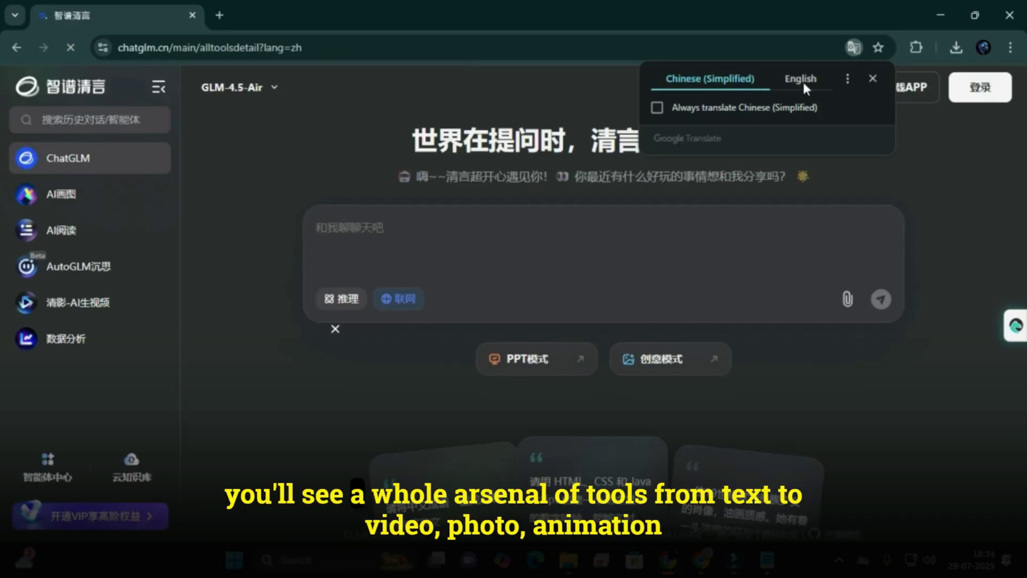
click(802, 80)
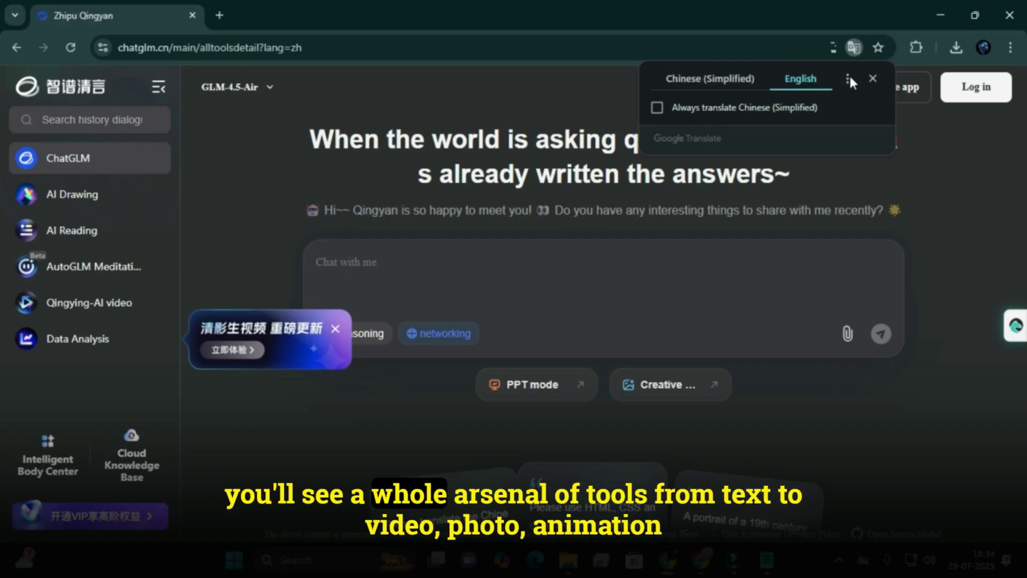
click(872, 78)
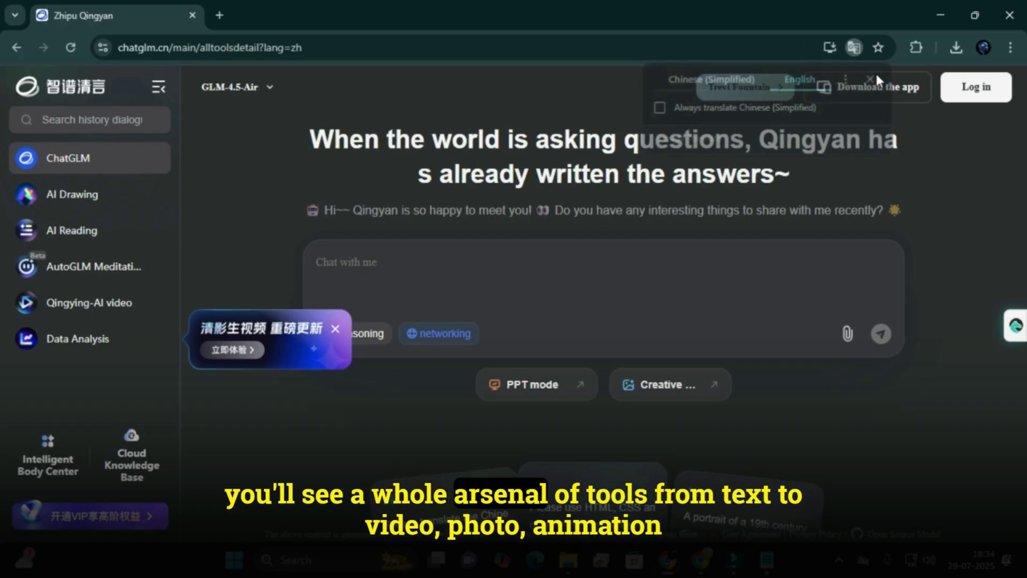
click(334, 329)
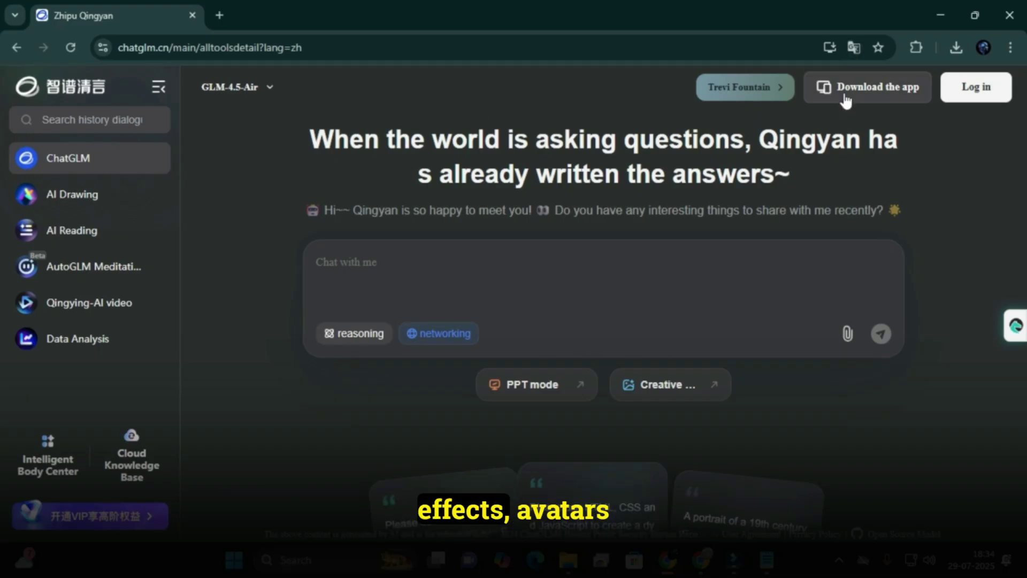
- Open the Qingying-AI video tool and browse the country codes in its mobile phone login form
click(71, 305)
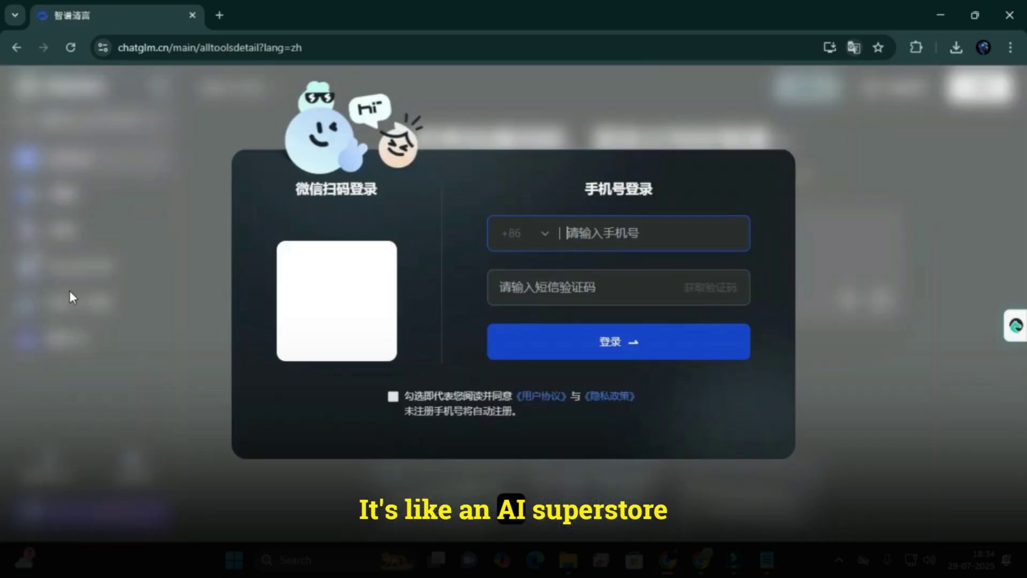
click(521, 233)
scroll(527, 377, down, 10)
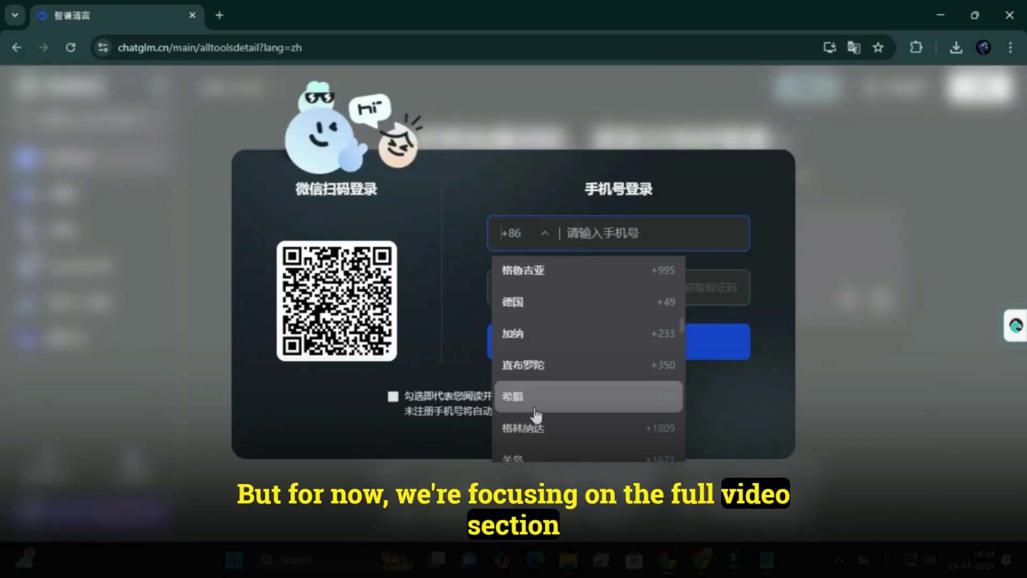
scroll(535, 413, up, 10)
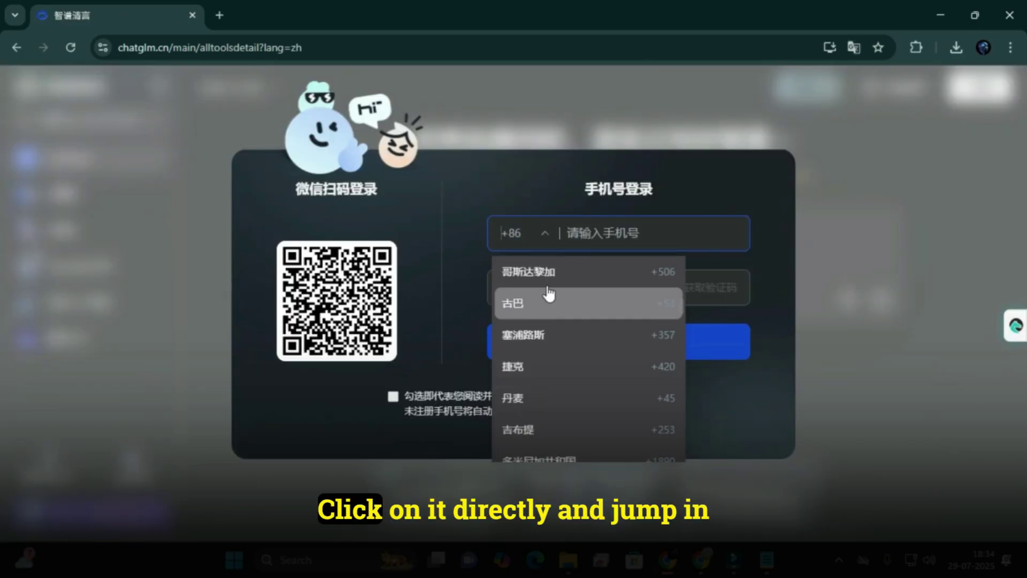
click(524, 233)
click(525, 236)
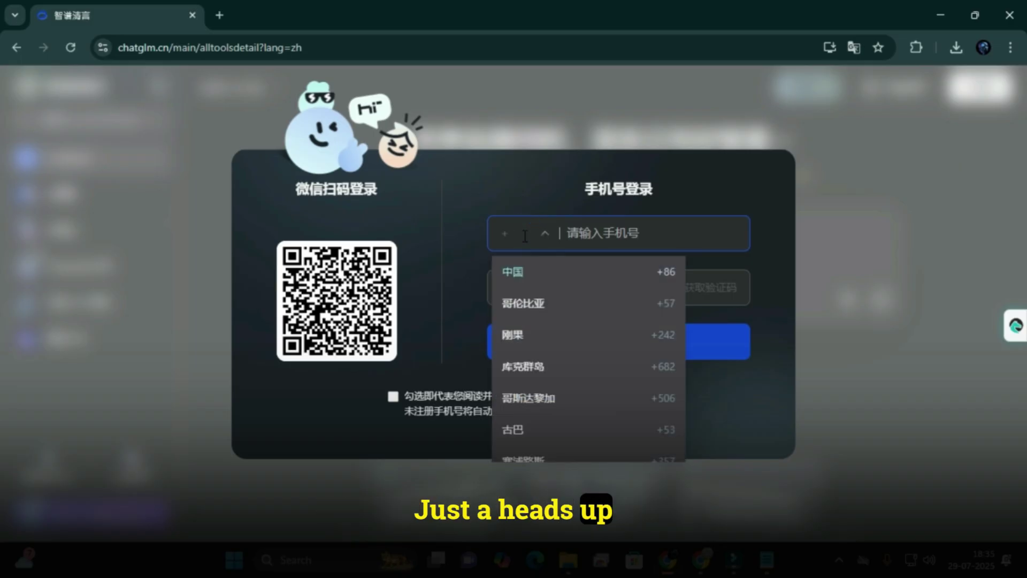
scroll(534, 375, down, 5)
click(525, 236)
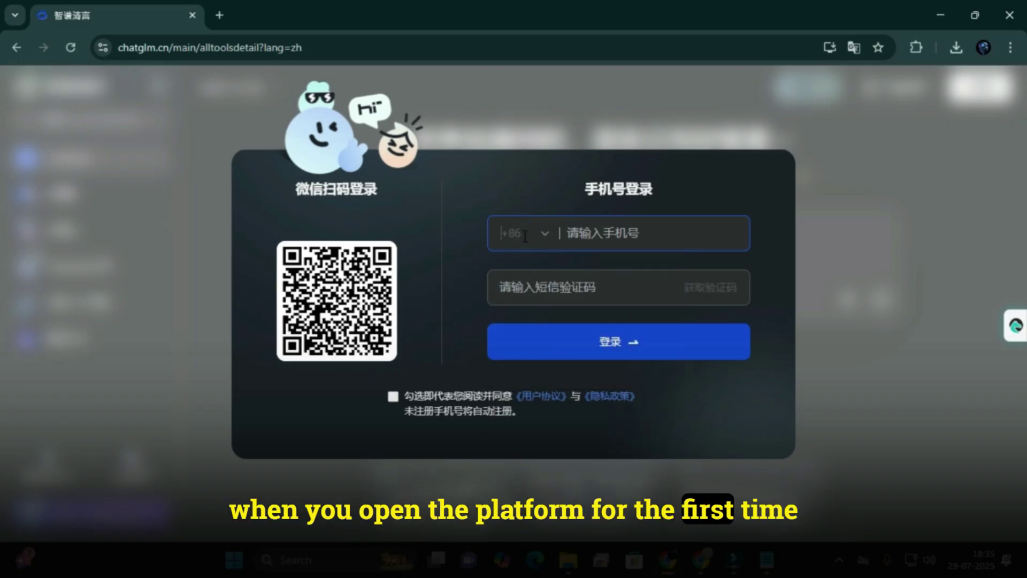
click(525, 236)
- Translate the login dialog into English and close the translation pop-up
right_click(753, 225)
click(843, 473)
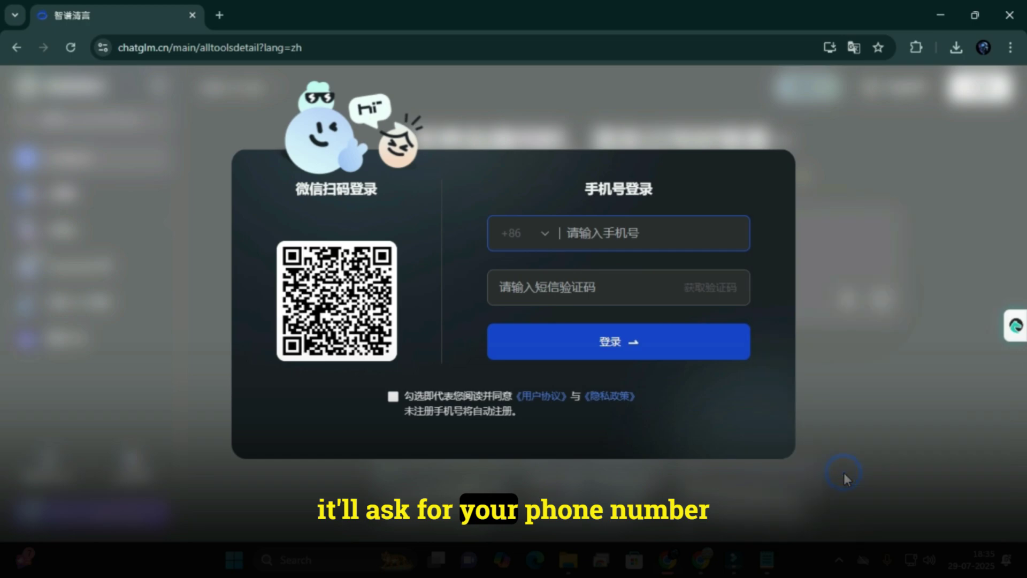
click(870, 75)
- Set the country code of the mobile phone login to India, +91
click(517, 234)
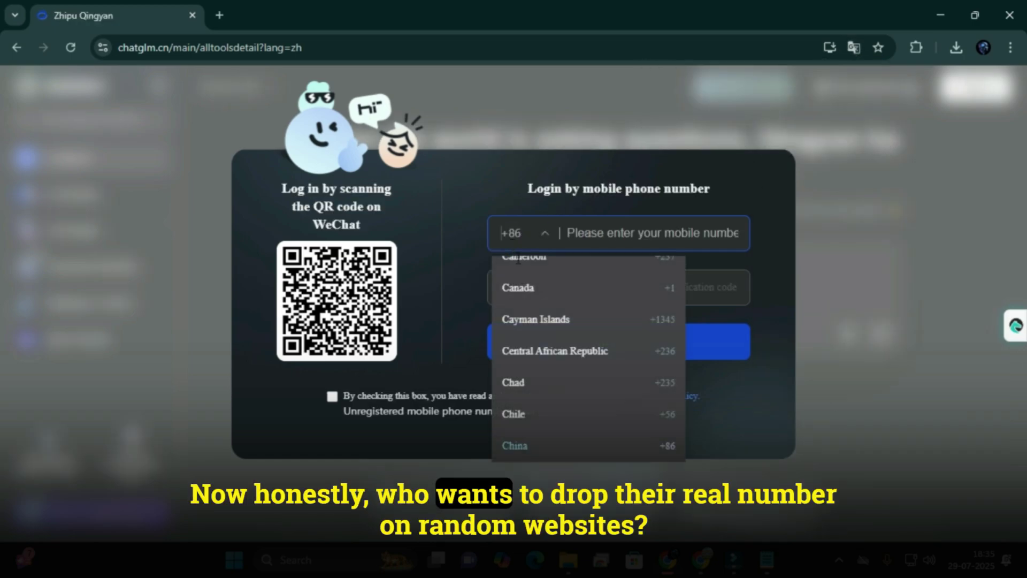
scroll(550, 413, down, 20)
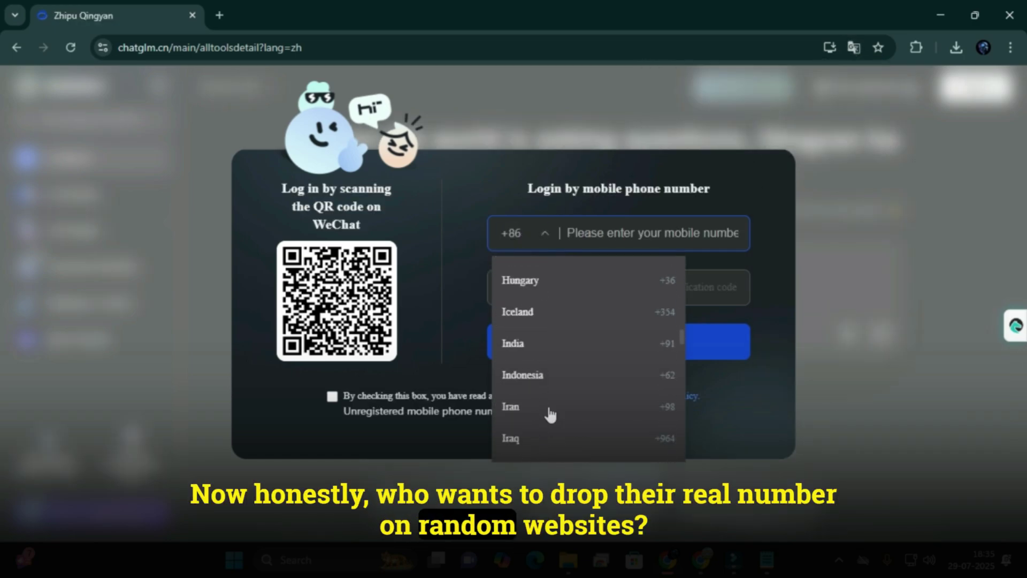
click(576, 299)
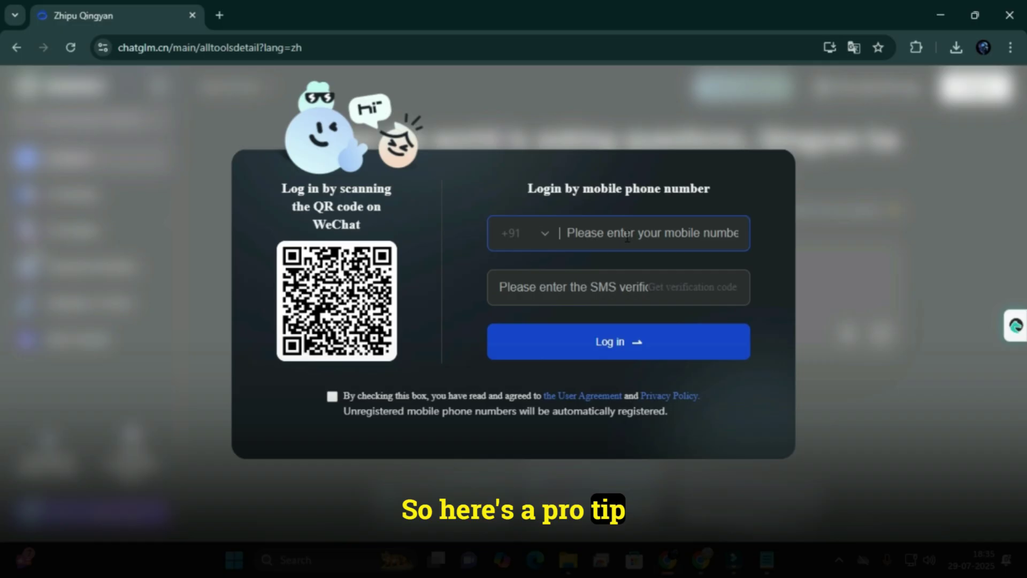
- Search Google for “temp number” in a new browser tab
key(ctrl+t)
click(353, 308)
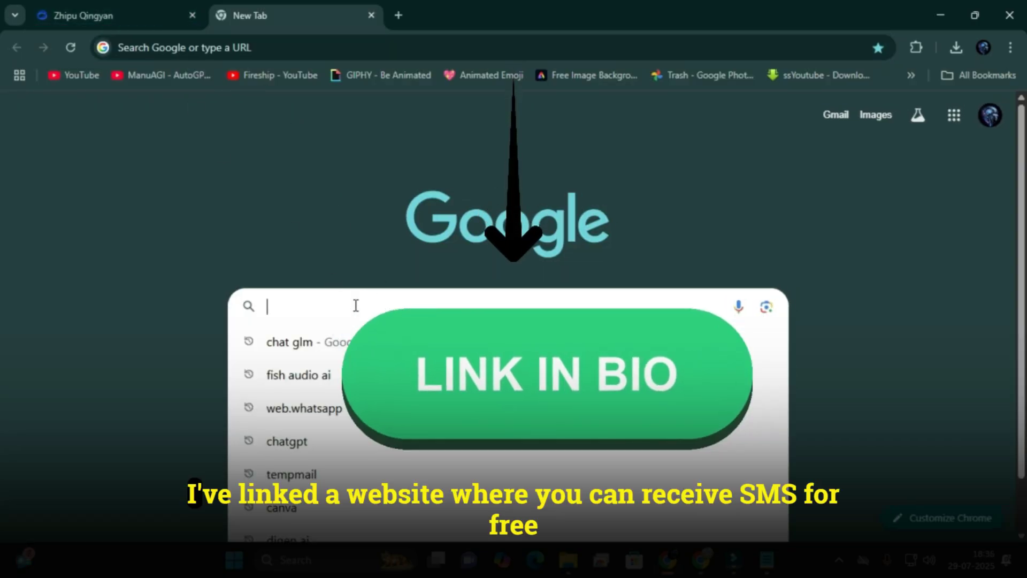
text(temp)
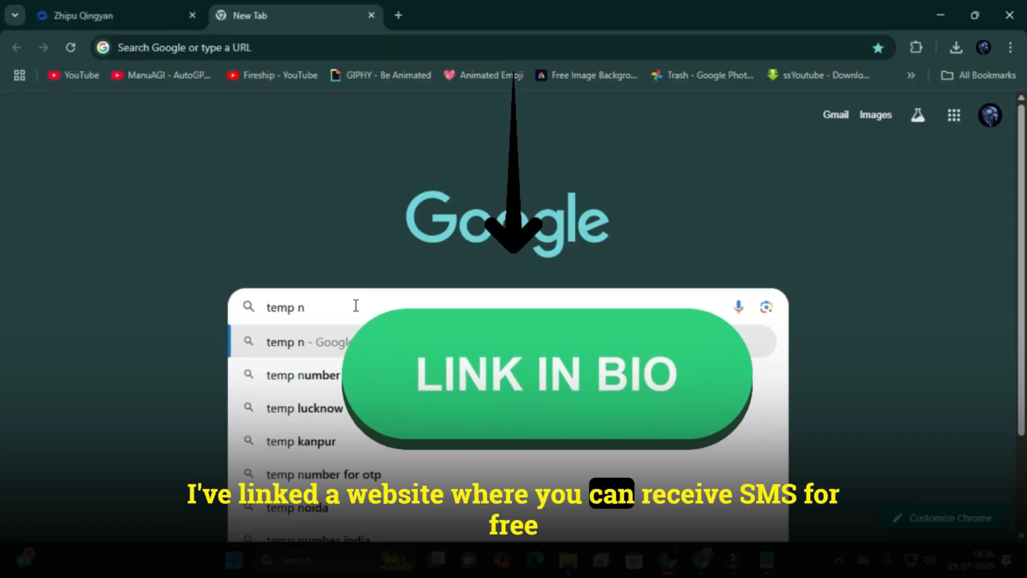
text( n)
key(Down)
key(Return)
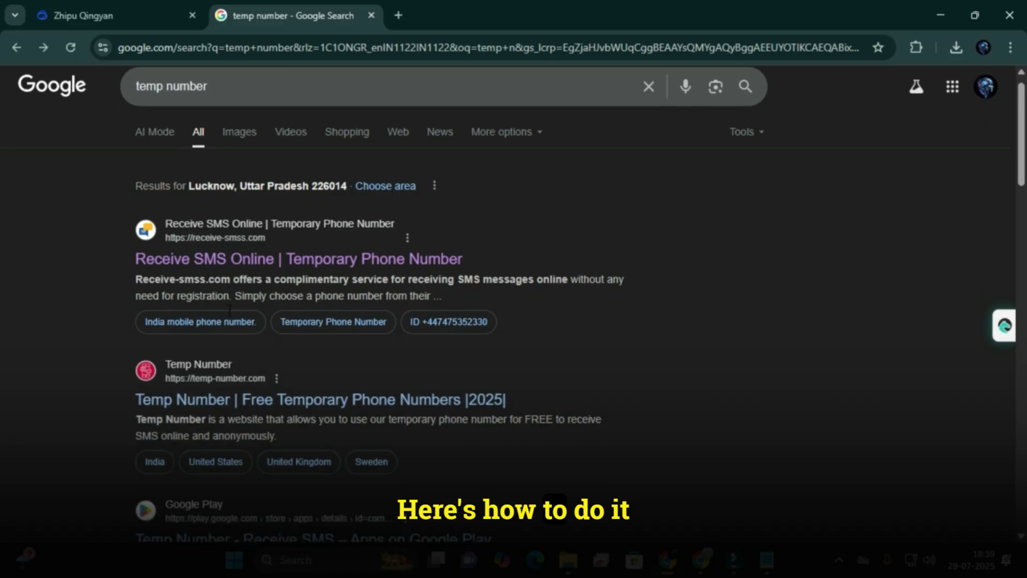
- Open the Temp Number site from the results and choose a temporary phone number from its United Kingdom list
scroll(230, 310, down, 3)
click(218, 268)
scroll(256, 316, down, 5)
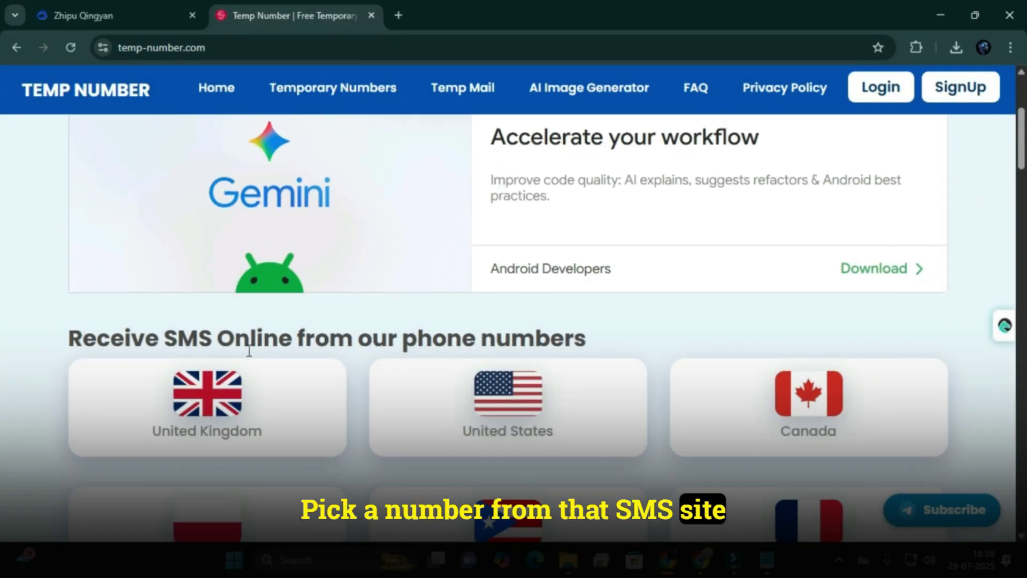
click(264, 393)
click(543, 353)
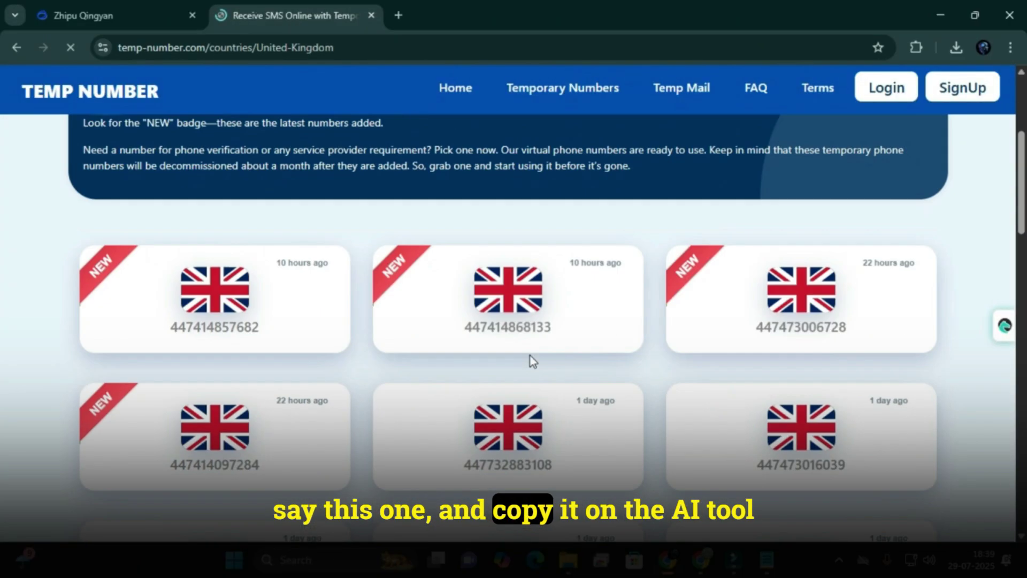
- Open the first new United Kingdom number in the list and copy it
scroll(303, 354, down, 3)
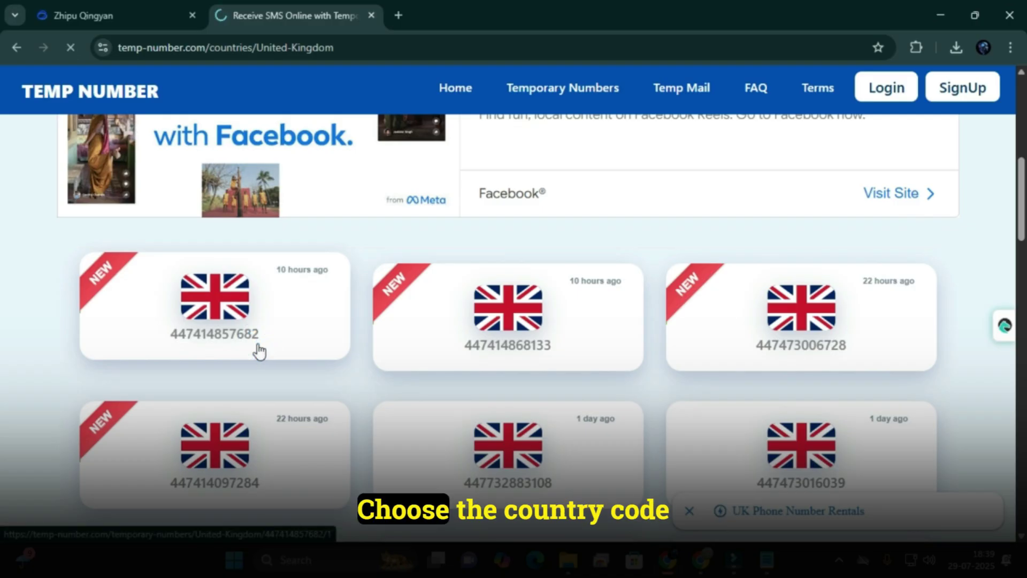
click(259, 351)
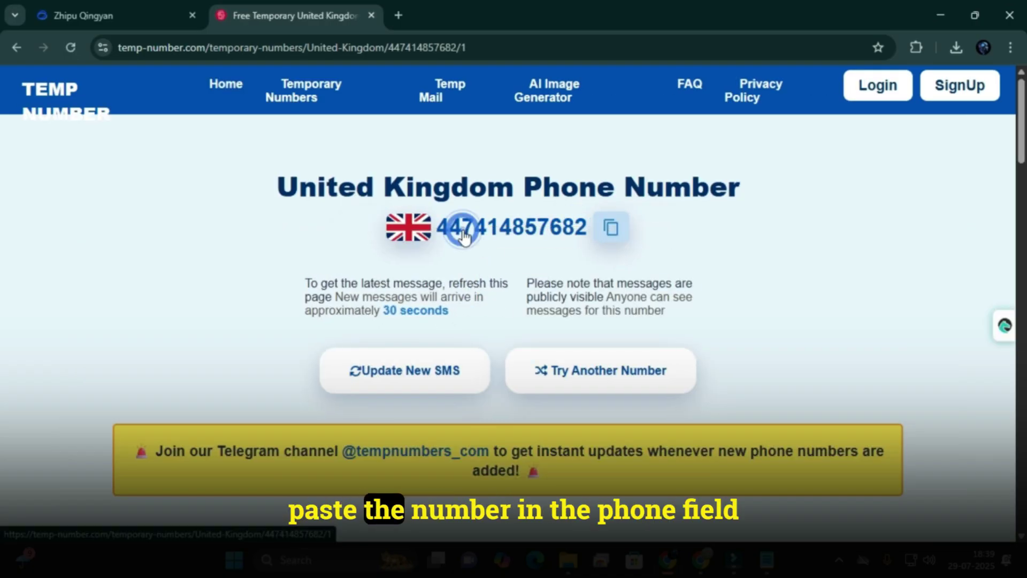
click(612, 230)
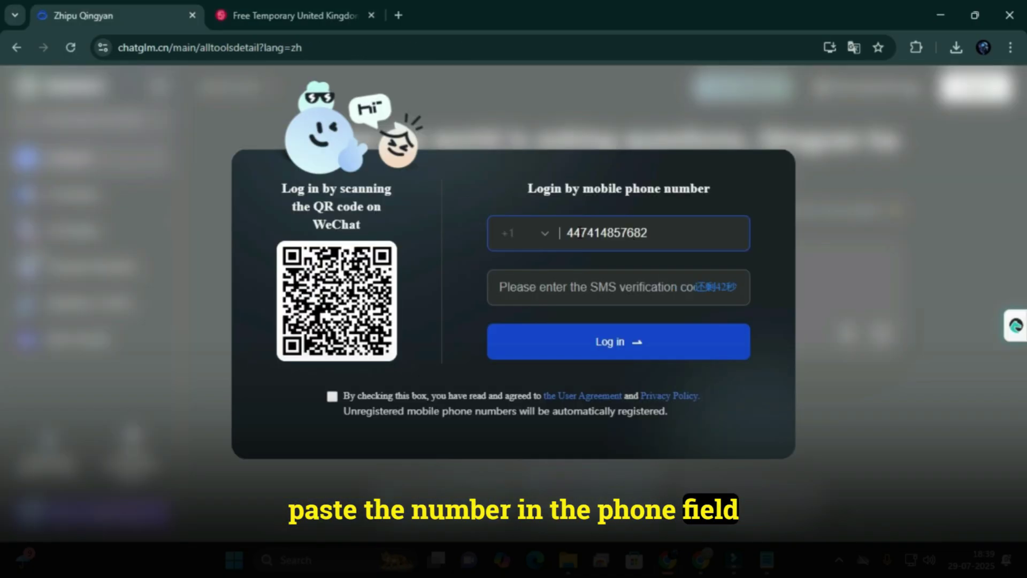
- Enter the temporary number without its country prefix under code +44, request a verification code, and solve the slider puzzle
key(BackSpace)
key(BackSpace)
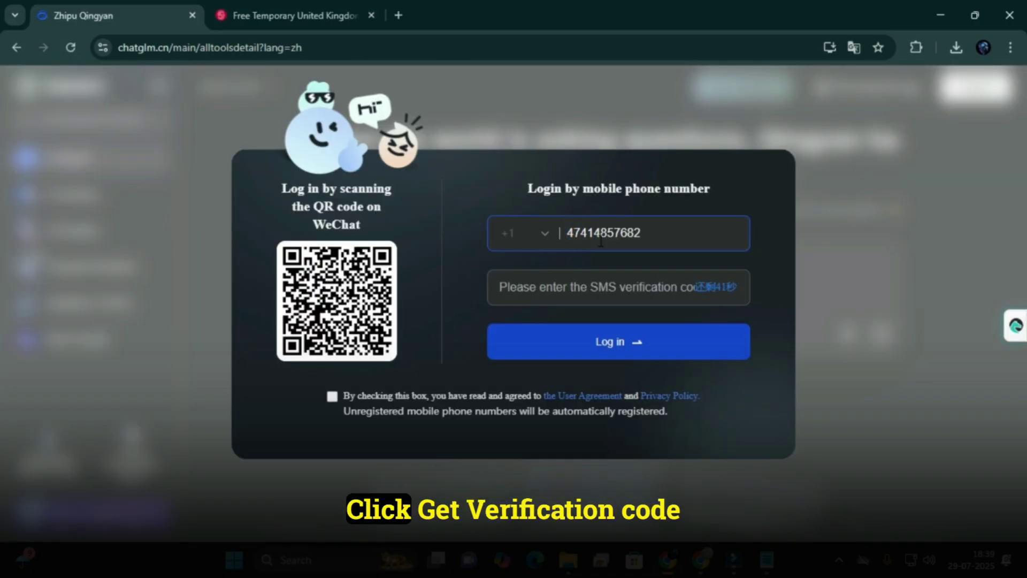
click(535, 233)
click(537, 287)
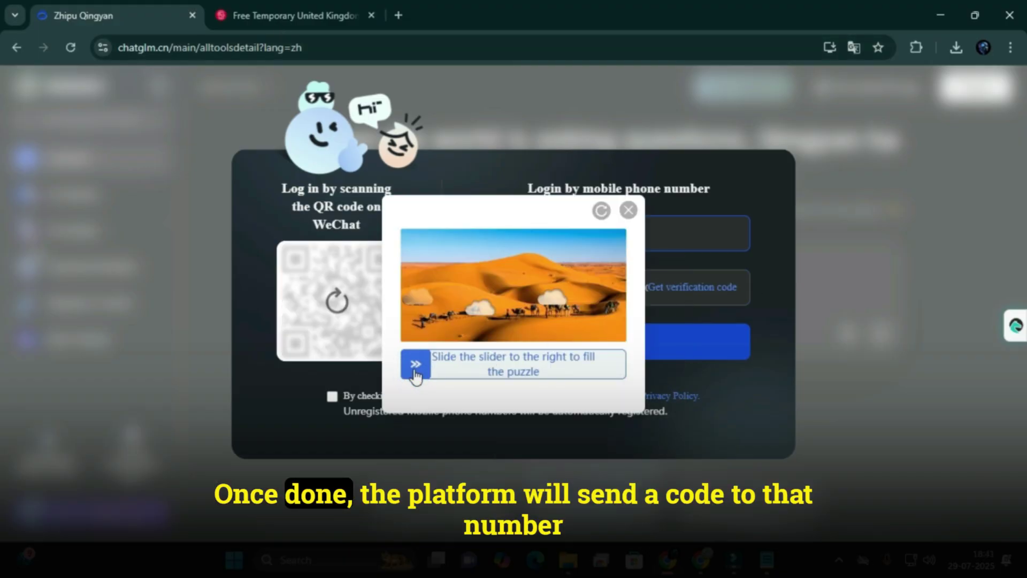
drag(416, 376, 550, 373)
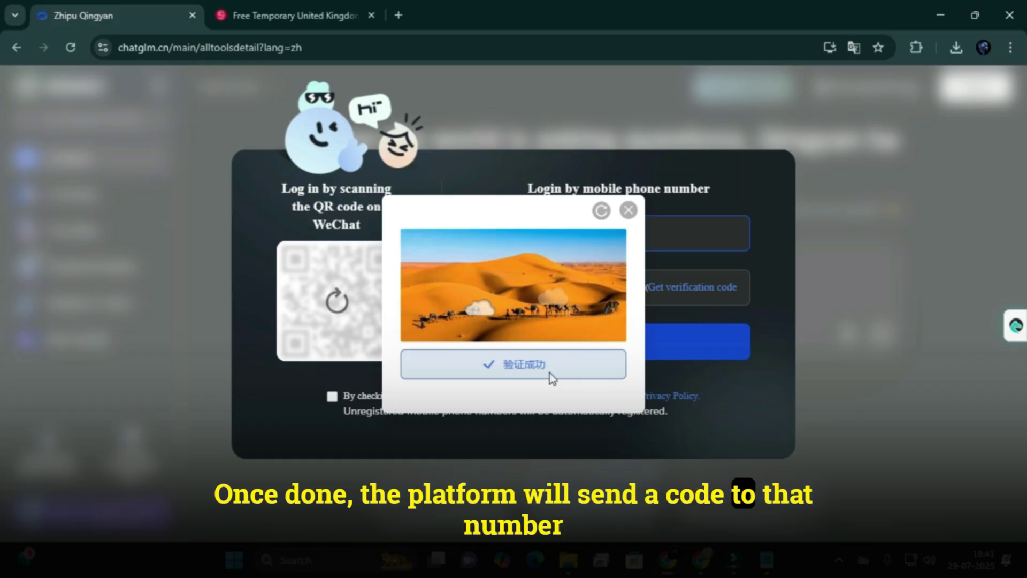
- Refresh the temporary number's SMS inbox and copy the code from the newest ChatGLM message
click(297, 7)
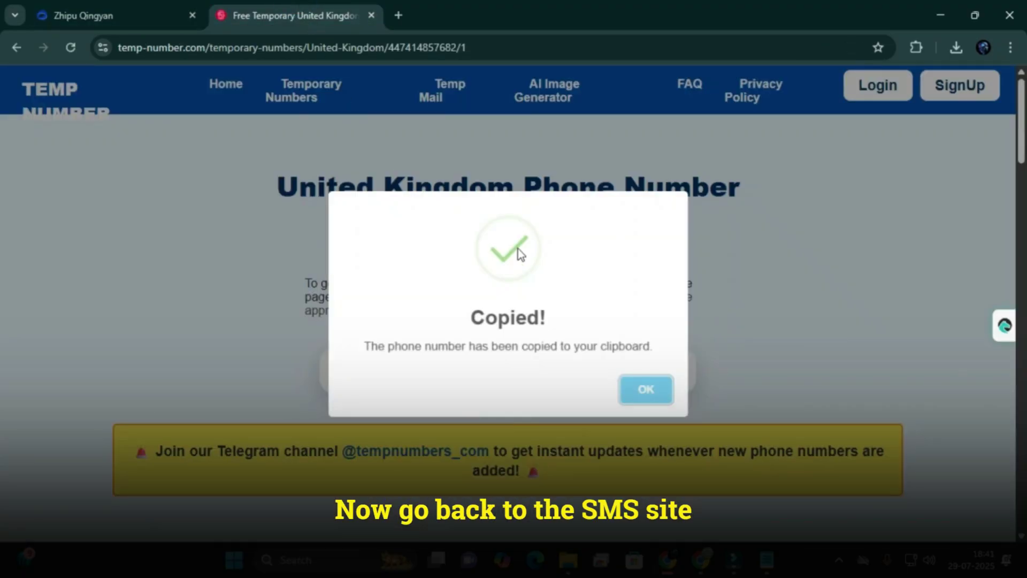
click(644, 388)
click(429, 374)
scroll(429, 369, down, 3)
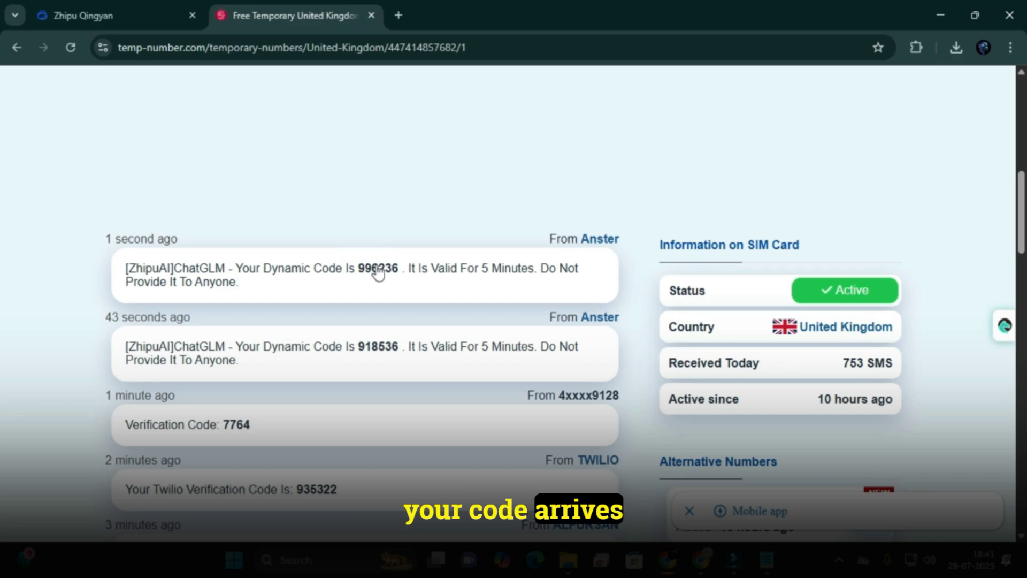
click(444, 272)
- Enter the SMS verification code in the ChatGLM login, accept the User Agreement and Privacy Policy, and log in
click(148, 11)
click(529, 280)
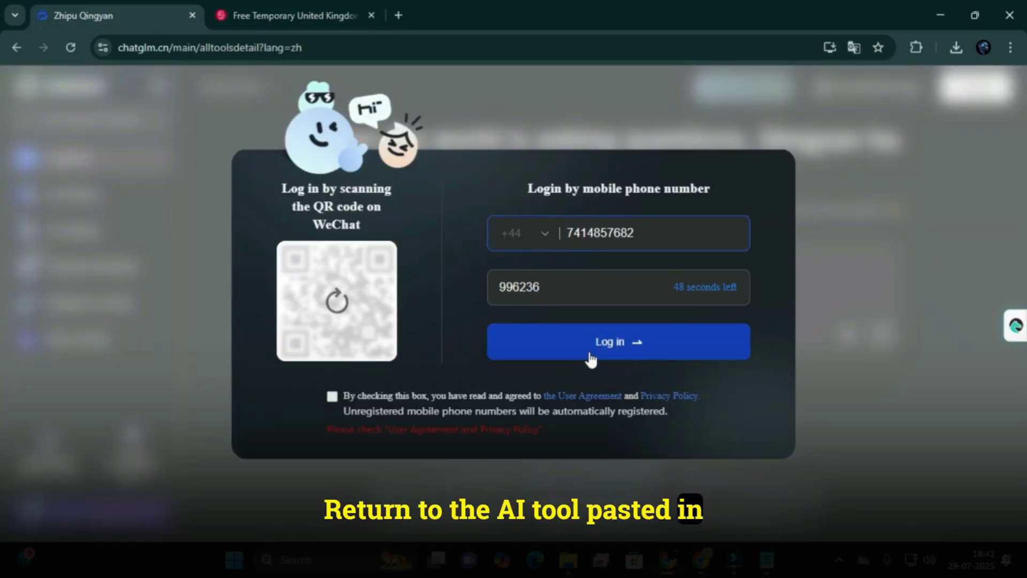
click(573, 343)
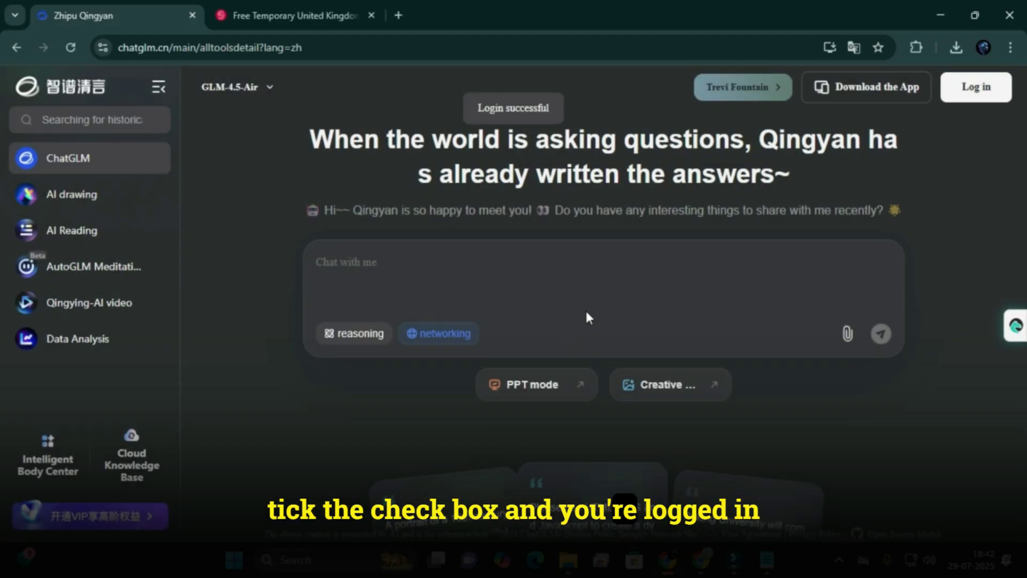
- In Qingying-AI video, generate a video from “Cartoon village seen from above, tiny houses, winding paths, bright cheerful palette, cozy feel” and play the result
click(78, 305)
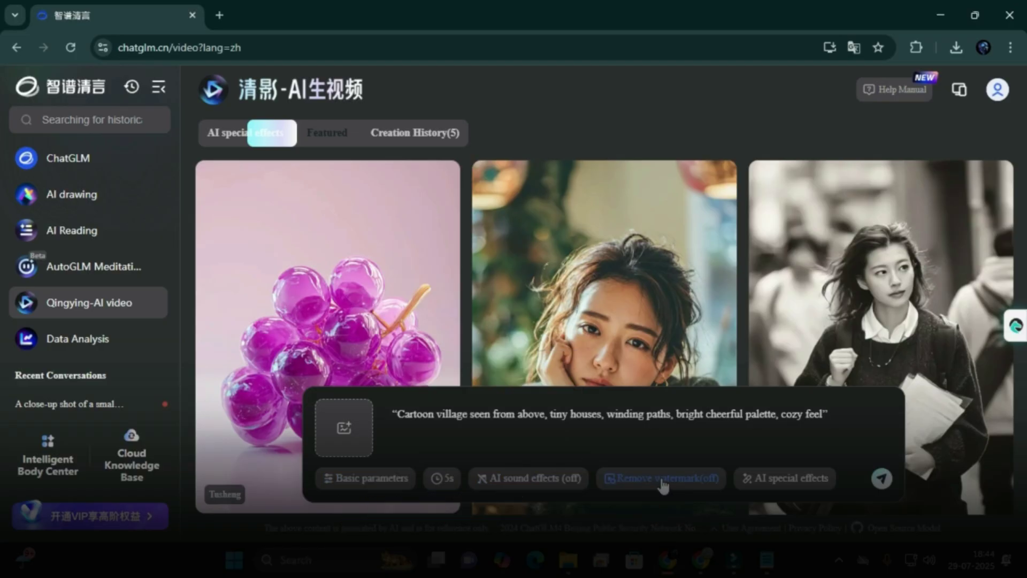
click(882, 478)
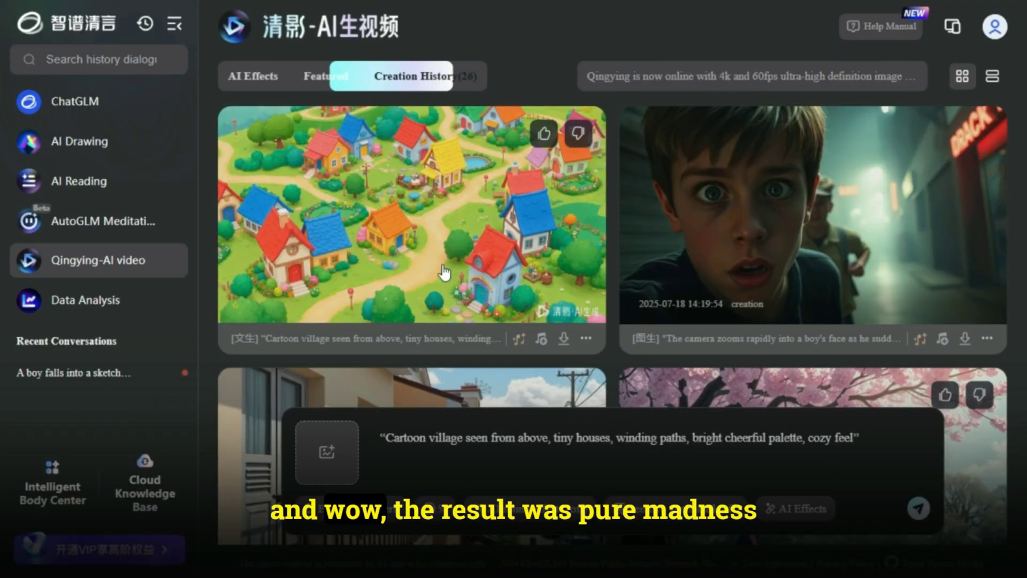
click(422, 229)
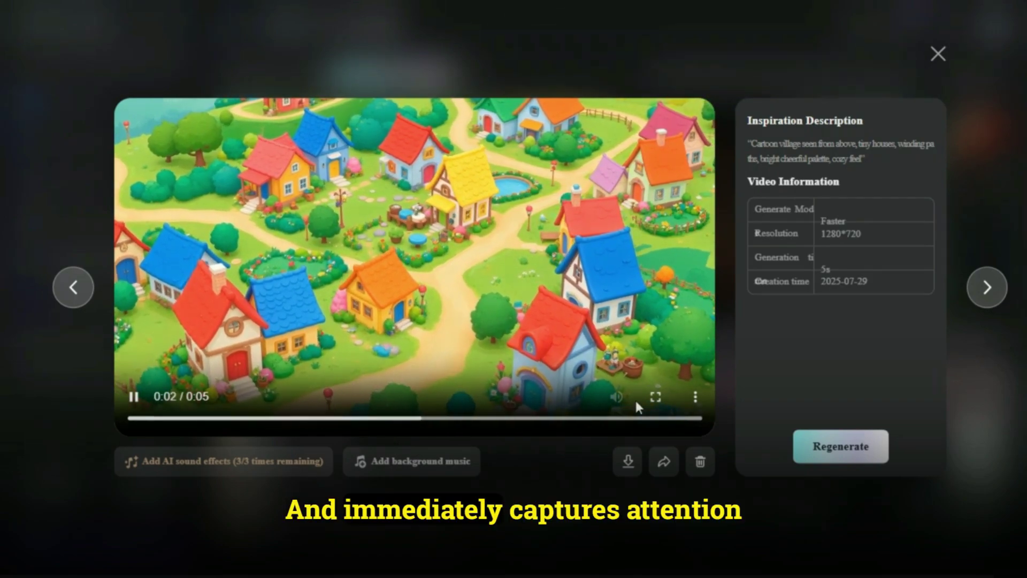
click(693, 398)
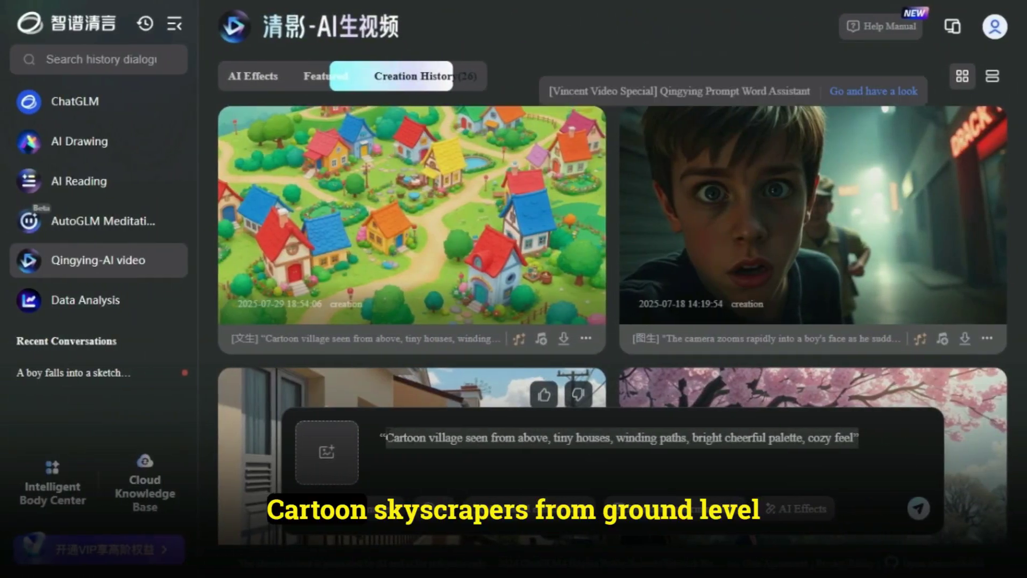
- Generate a video from the prompt “Cartoon skyscrapers from ground level, exaggerated tall buildings, happy clouds, fun stylized look”
key(ctrl+v)
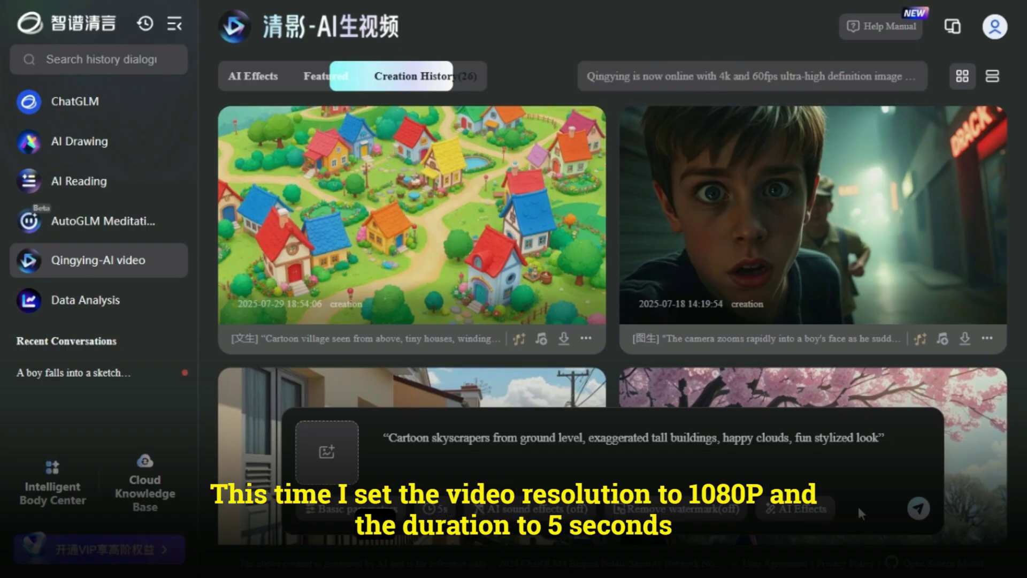
click(917, 508)
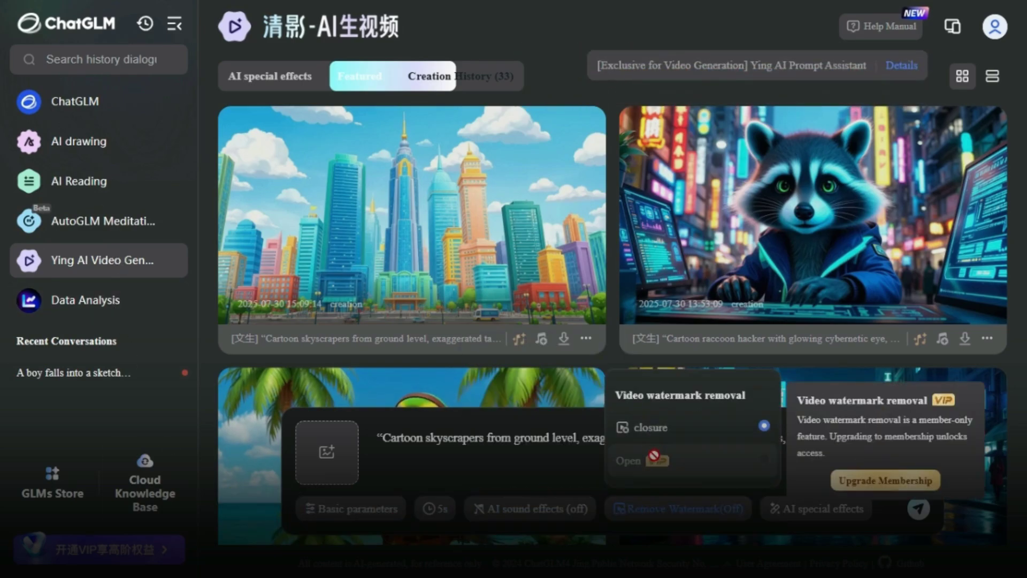
- Generate a video with AI sound effects from “Cartoon fantasy kingdom from above, castles, rivers, lush lands, storybook illustration style” and play it
mouse_move(818, 508)
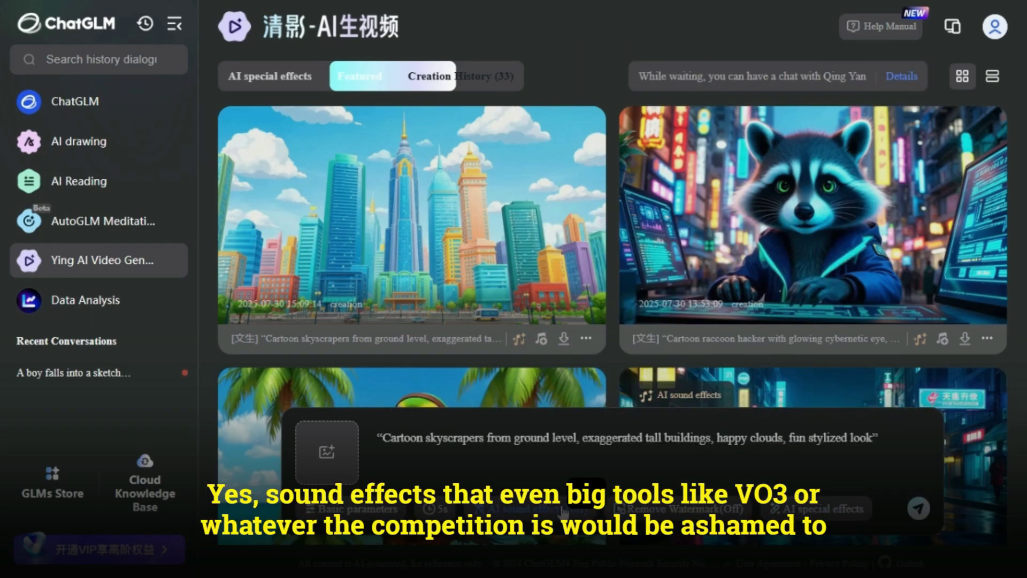
mouse_move(563, 511)
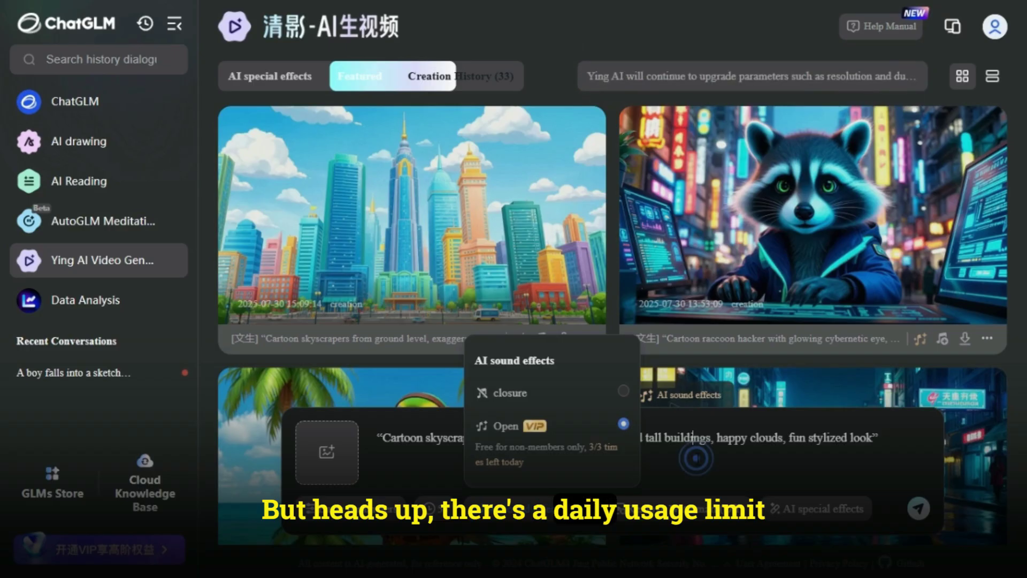
drag(909, 437, 708, 438)
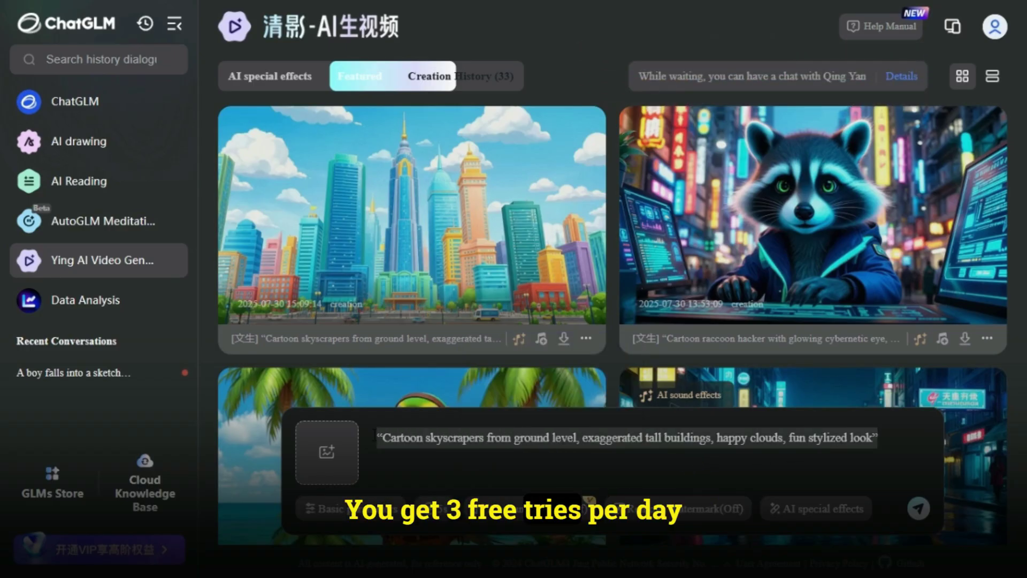
key(ctrl+v)
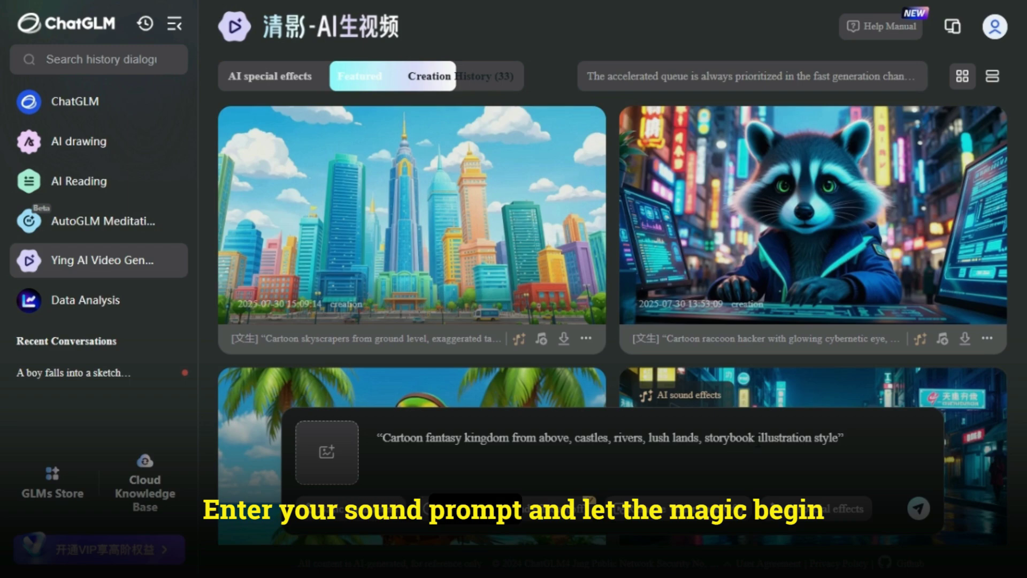
click(918, 508)
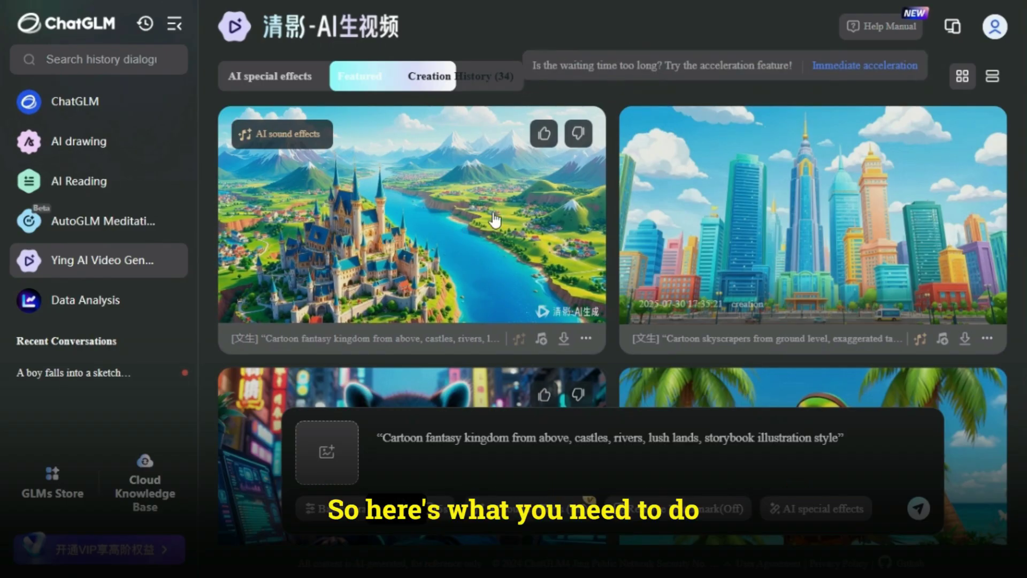
click(443, 231)
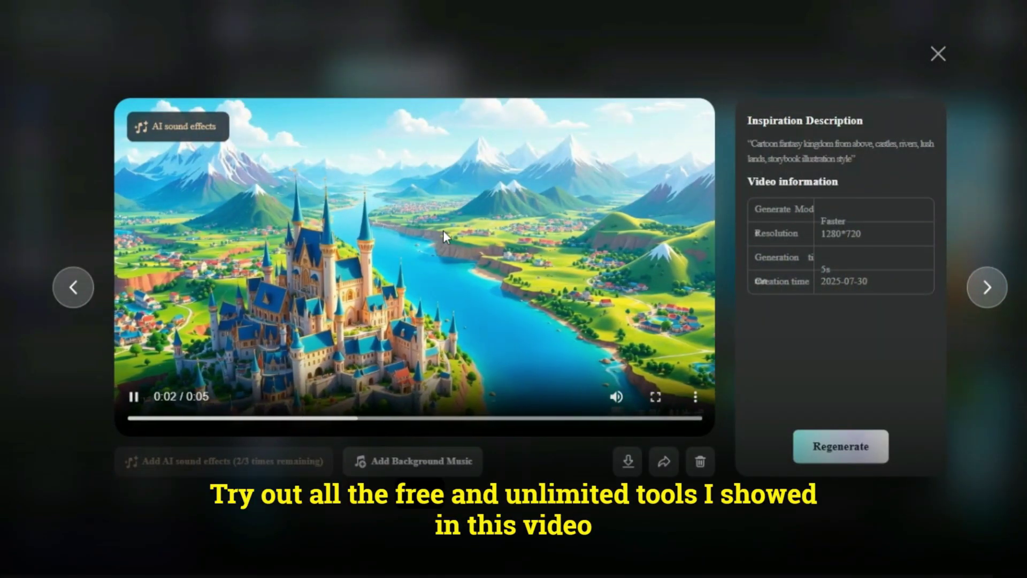